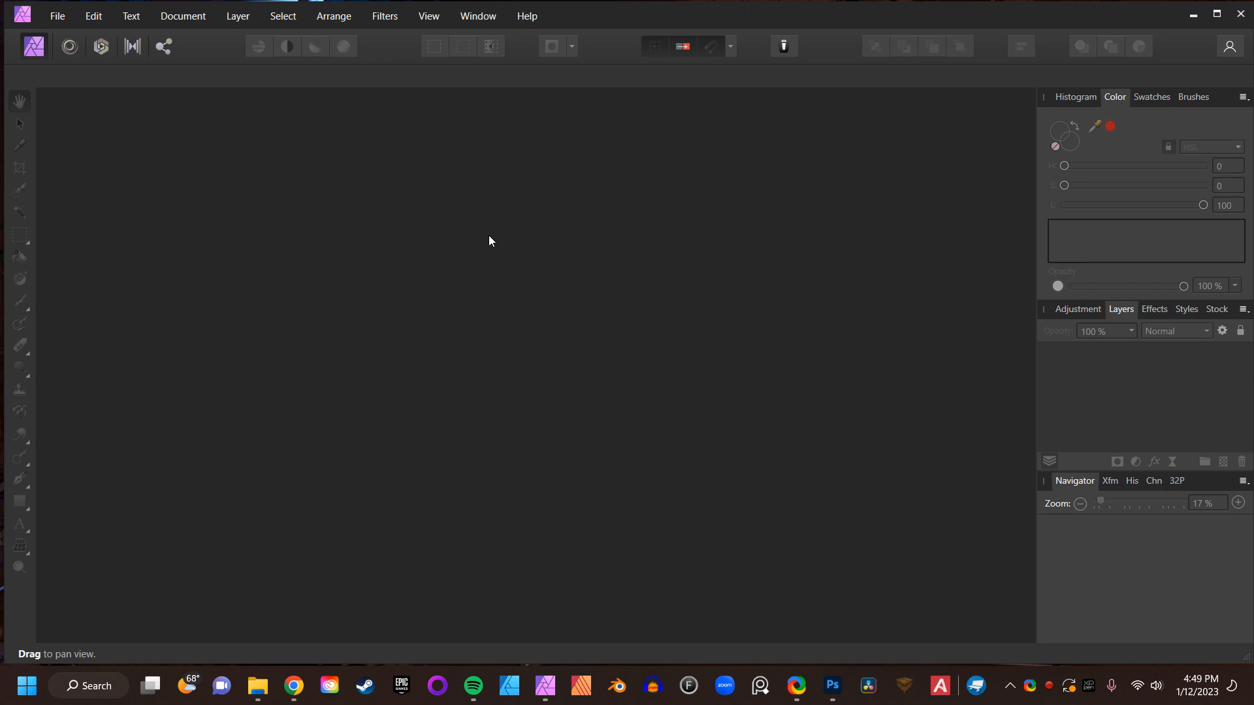
# - Open the image pexels-rodnae-productions-8474718.jpg from the Affinty Images folder on the Desktop
pyautogui.click(61, 20)
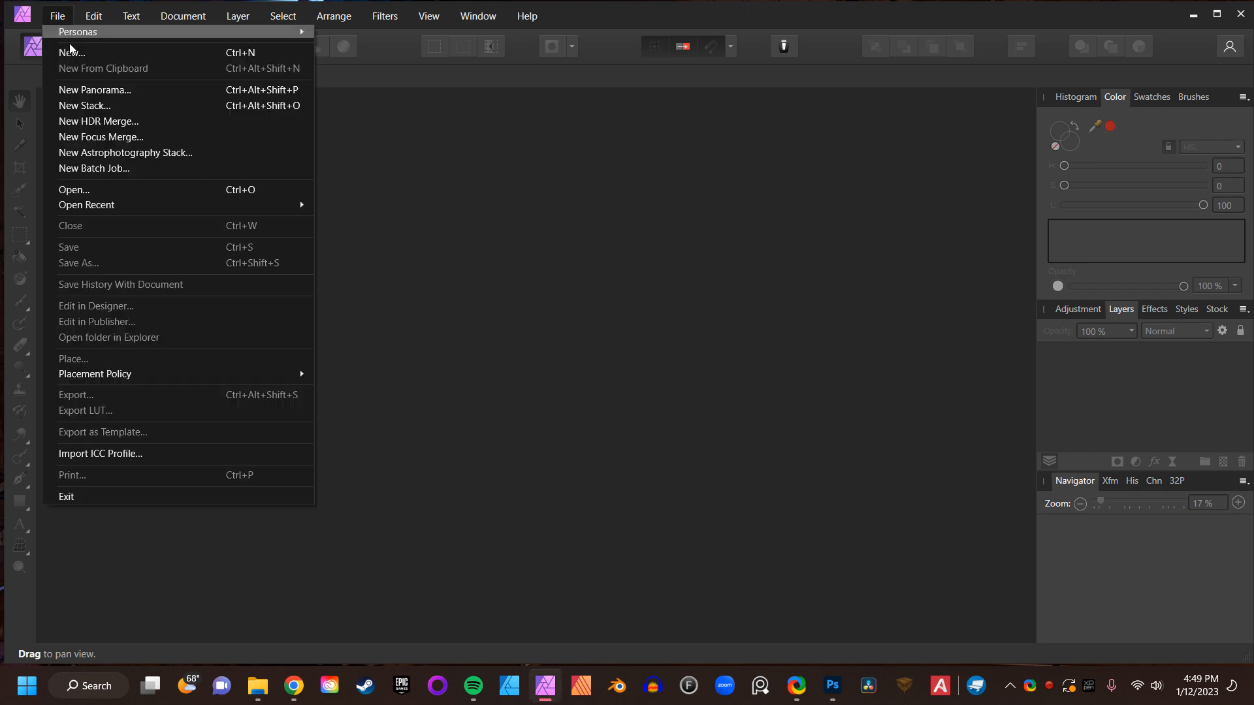
pyautogui.click(132, 189)
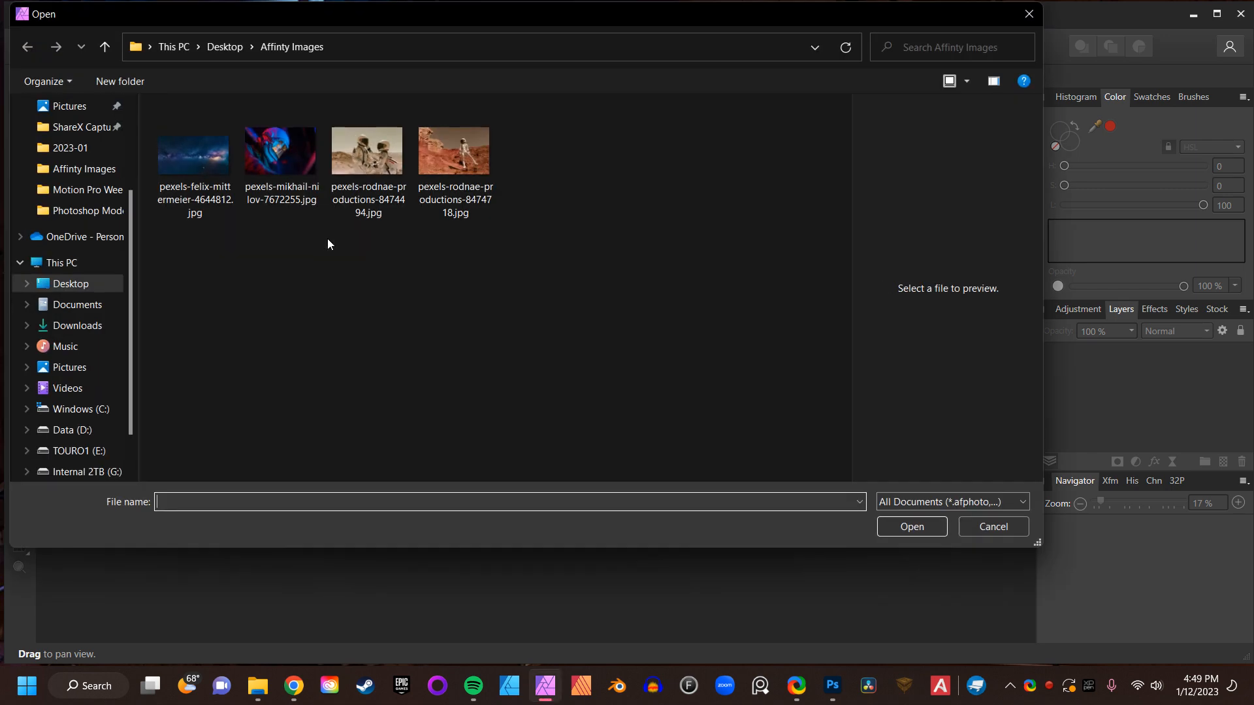
pyautogui.click(439, 174)
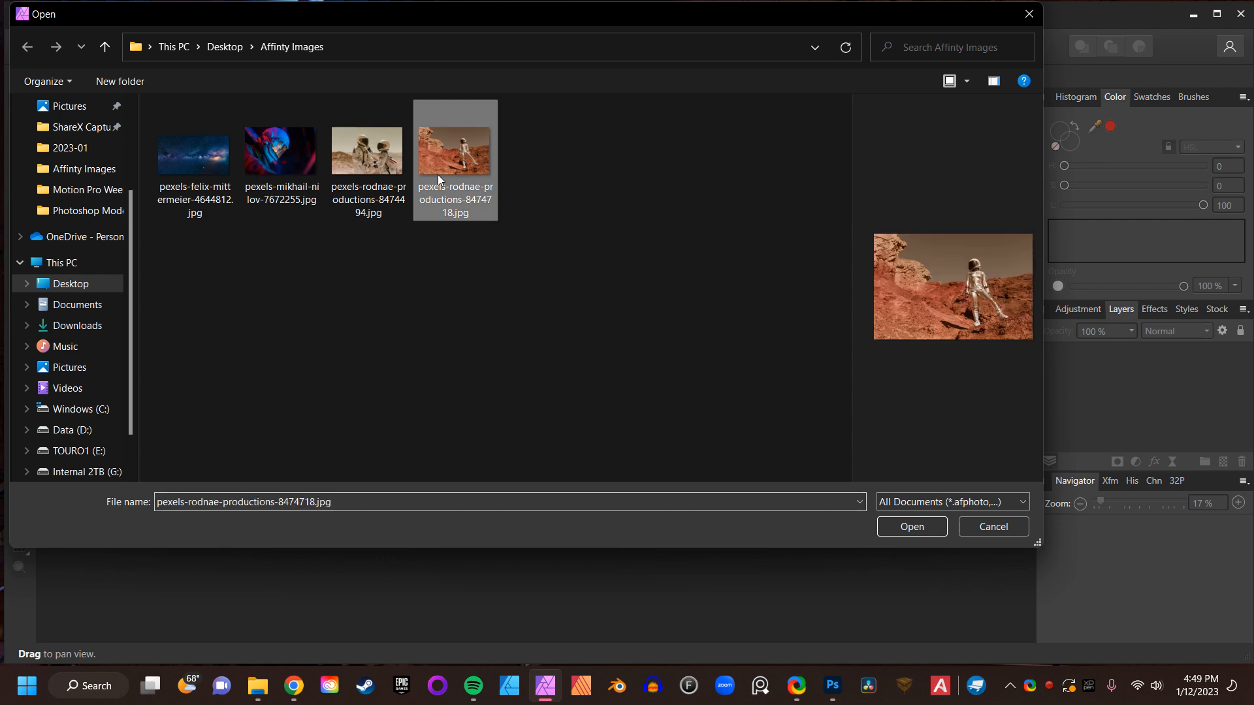
pyautogui.click(896, 529)
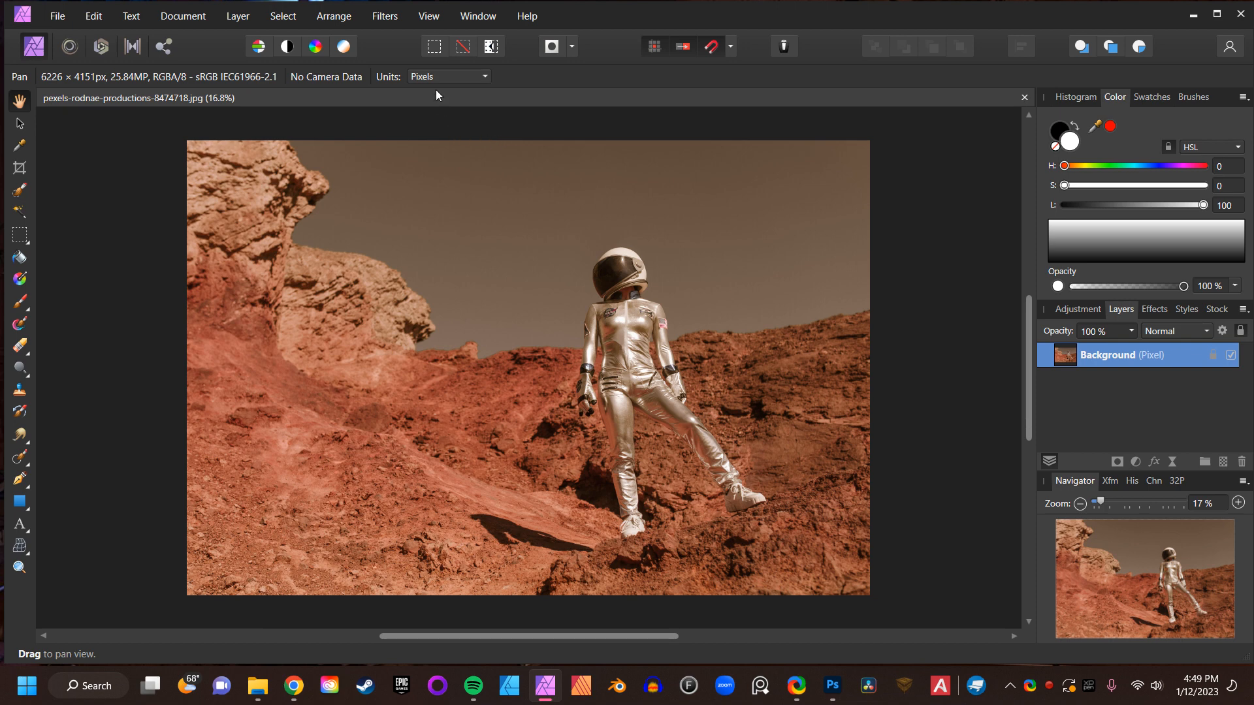
# - Show the Macro panel and start recording a new macro
pyautogui.click(423, 17)
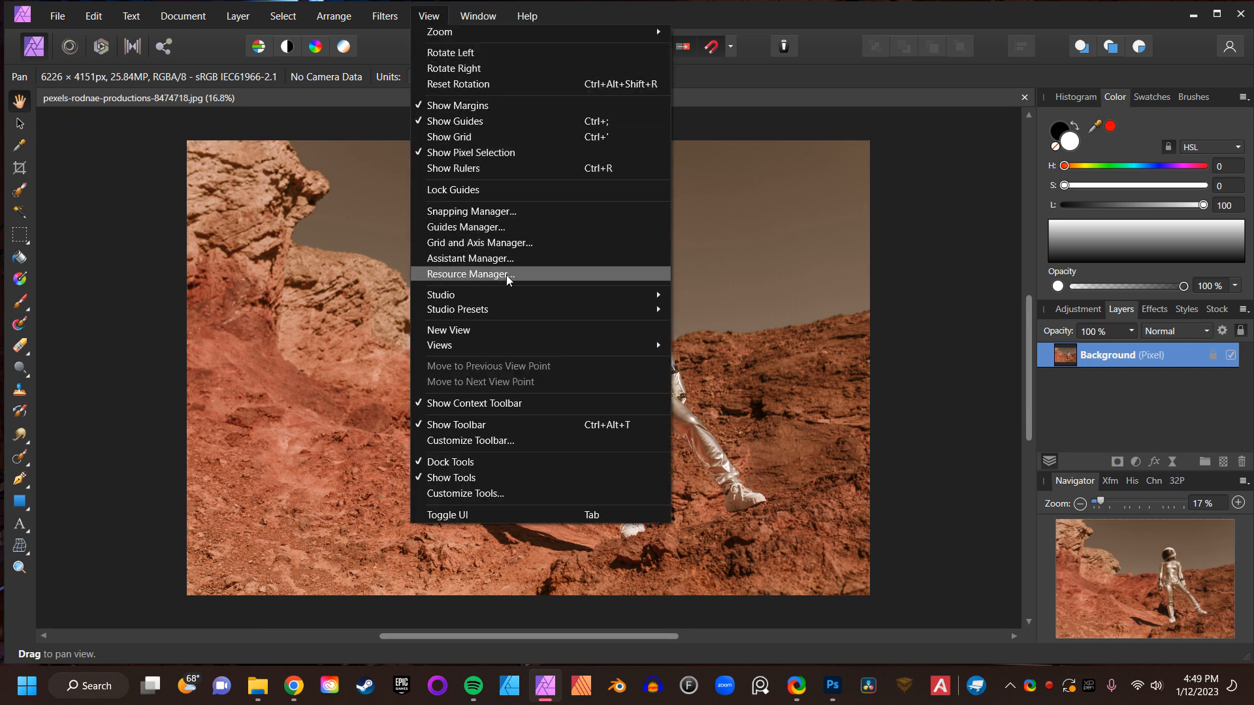
pyautogui.moveTo(512, 296)
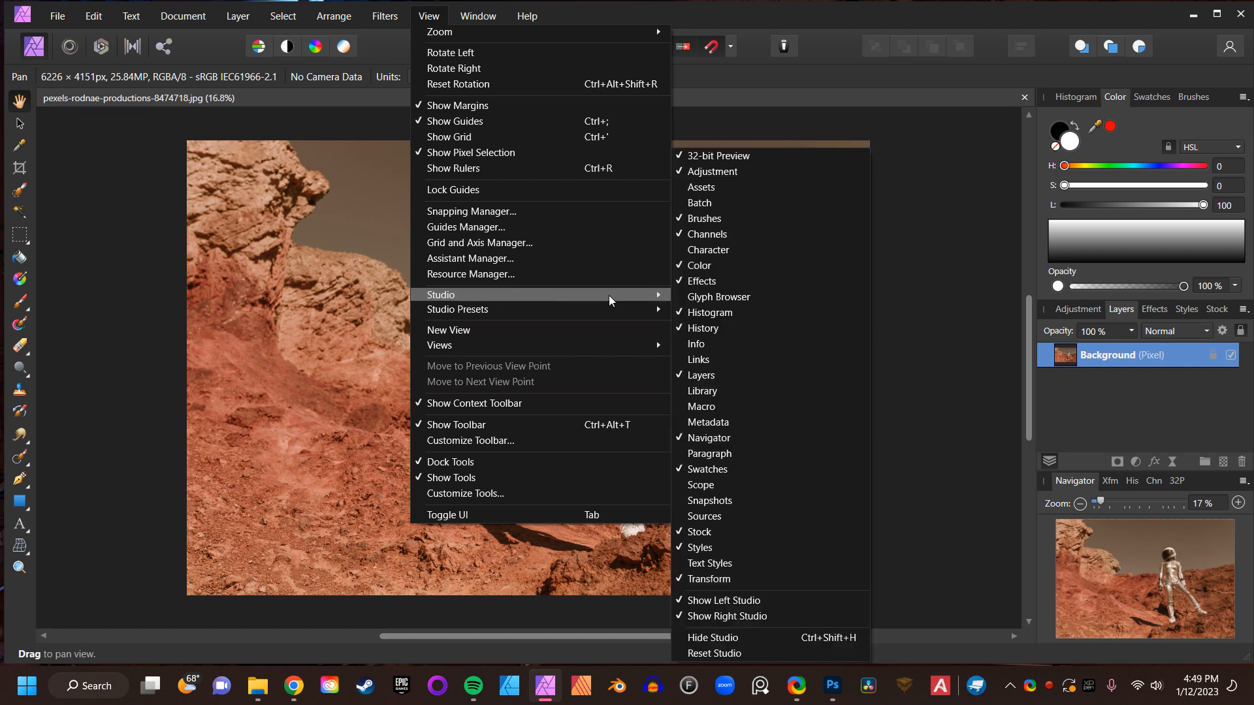
pyautogui.click(719, 400)
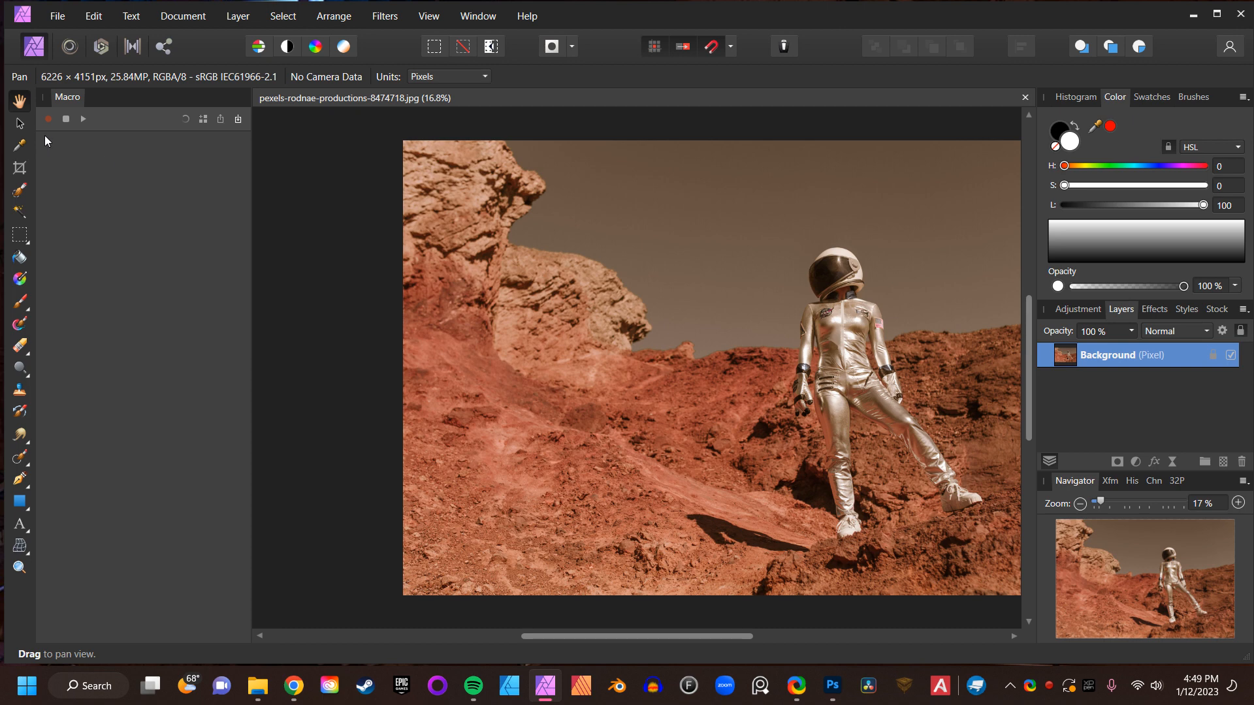
pyautogui.click(47, 119)
# - Open the Mirror distort filter
pyautogui.click(384, 16)
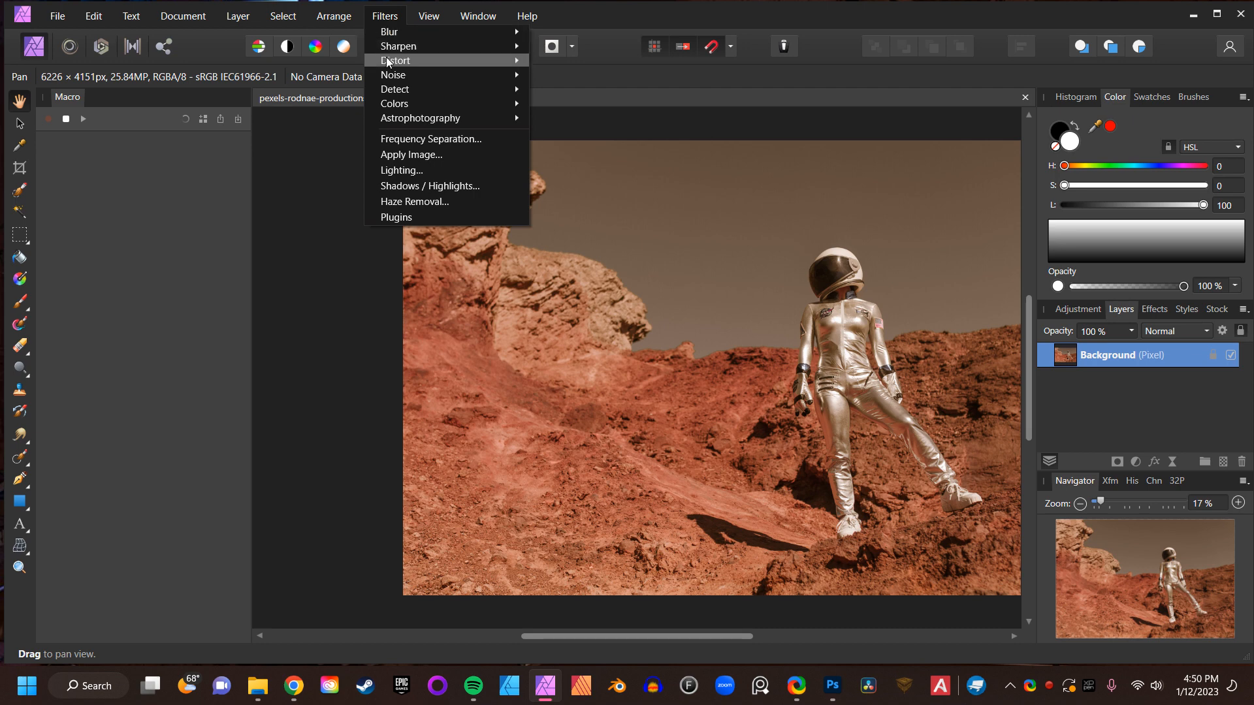
pyautogui.moveTo(423, 61)
pyautogui.click(585, 265)
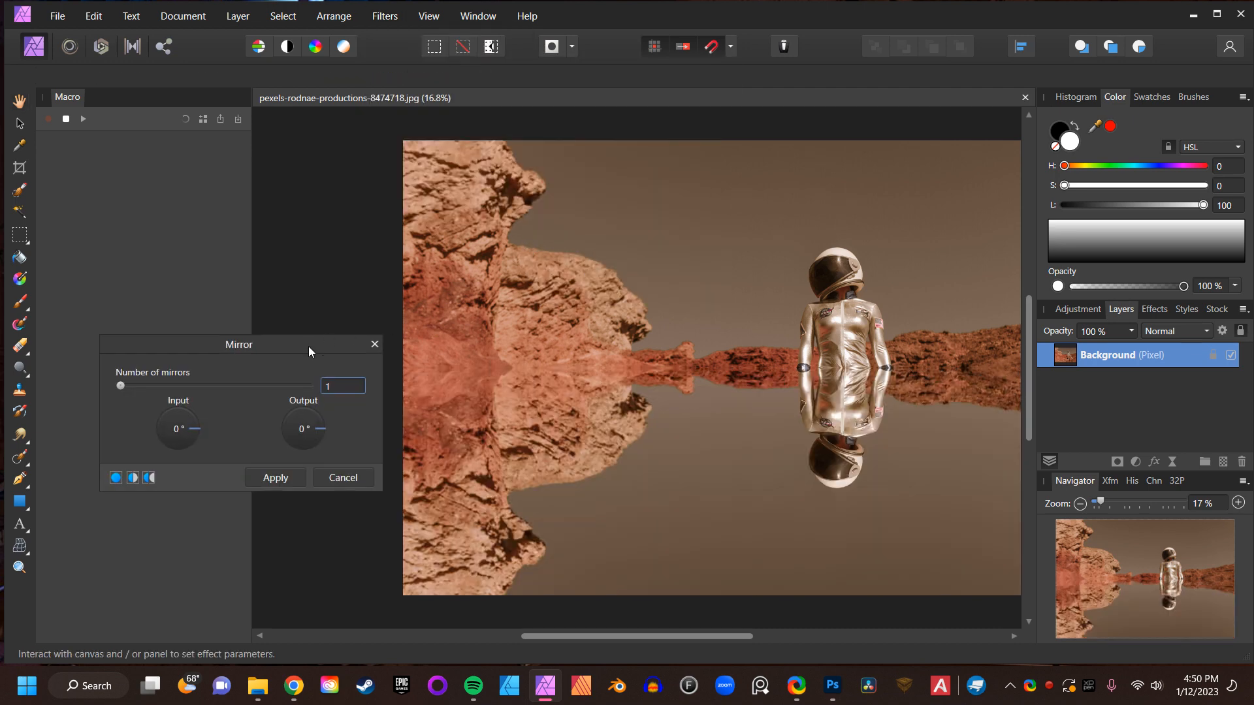
pyautogui.moveTo(309, 347); pyautogui.dragTo(338, 288)
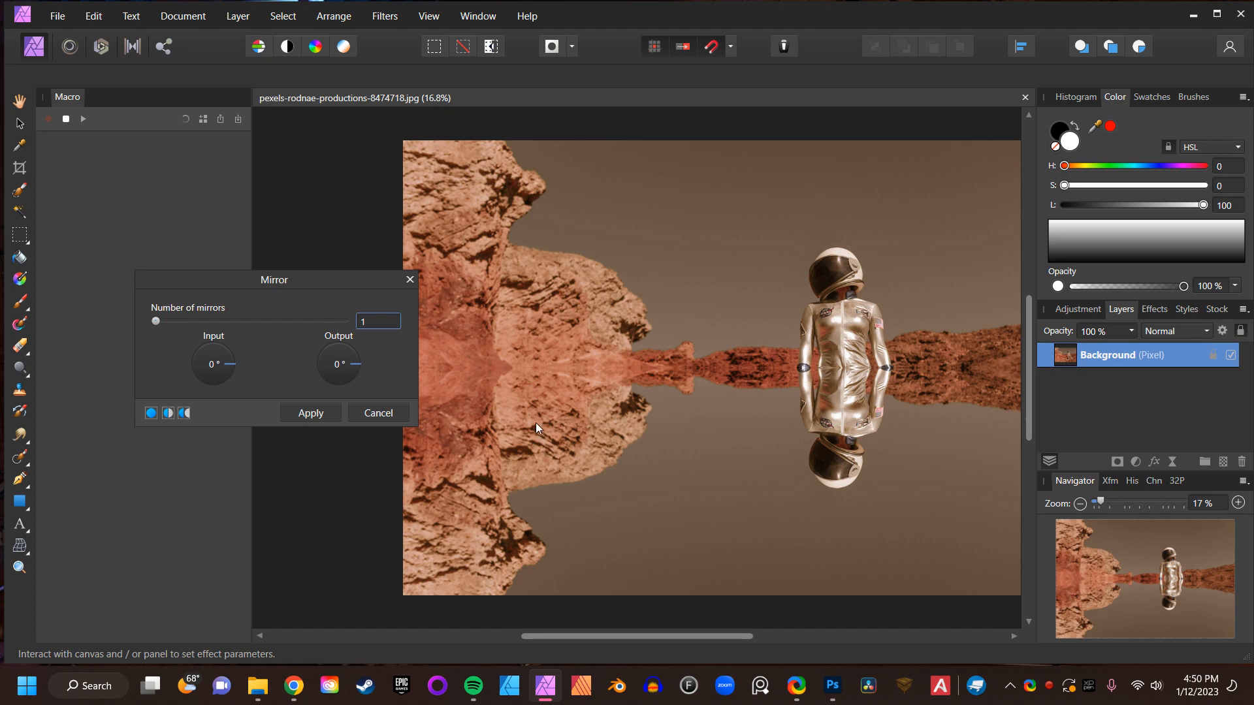
# - Try Mirror settings of 2 mirrors, a 225° input angle and a 90° output angle
pyautogui.moveTo(214, 355); pyautogui.dragTo(229, 354)
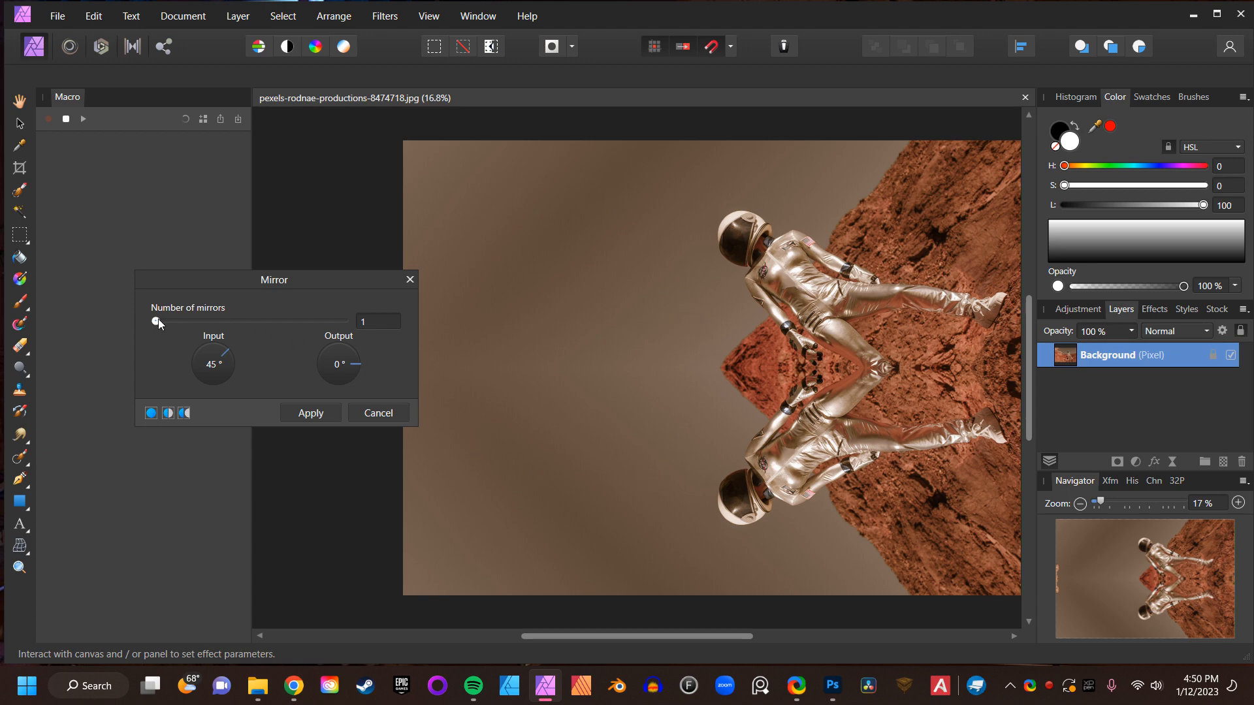
pyautogui.moveTo(158, 320); pyautogui.dragTo(162, 323)
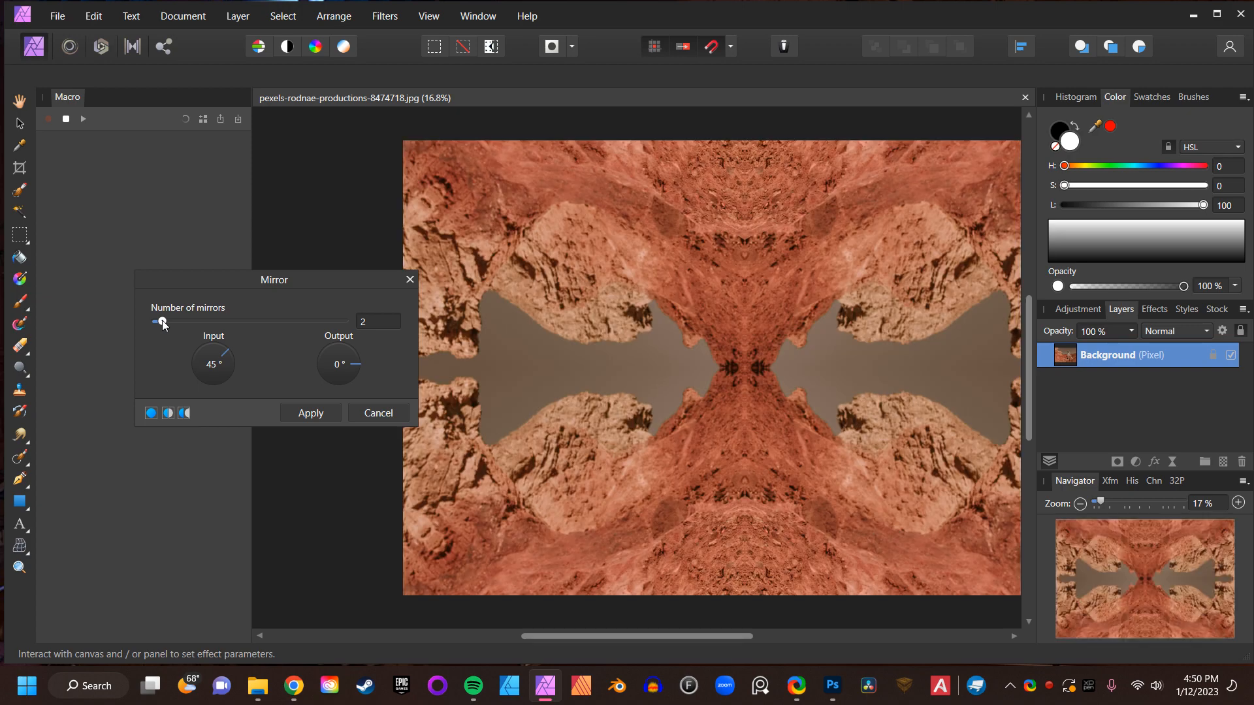
pyautogui.click(212, 351)
pyautogui.moveTo(210, 352); pyautogui.dragTo(209, 372)
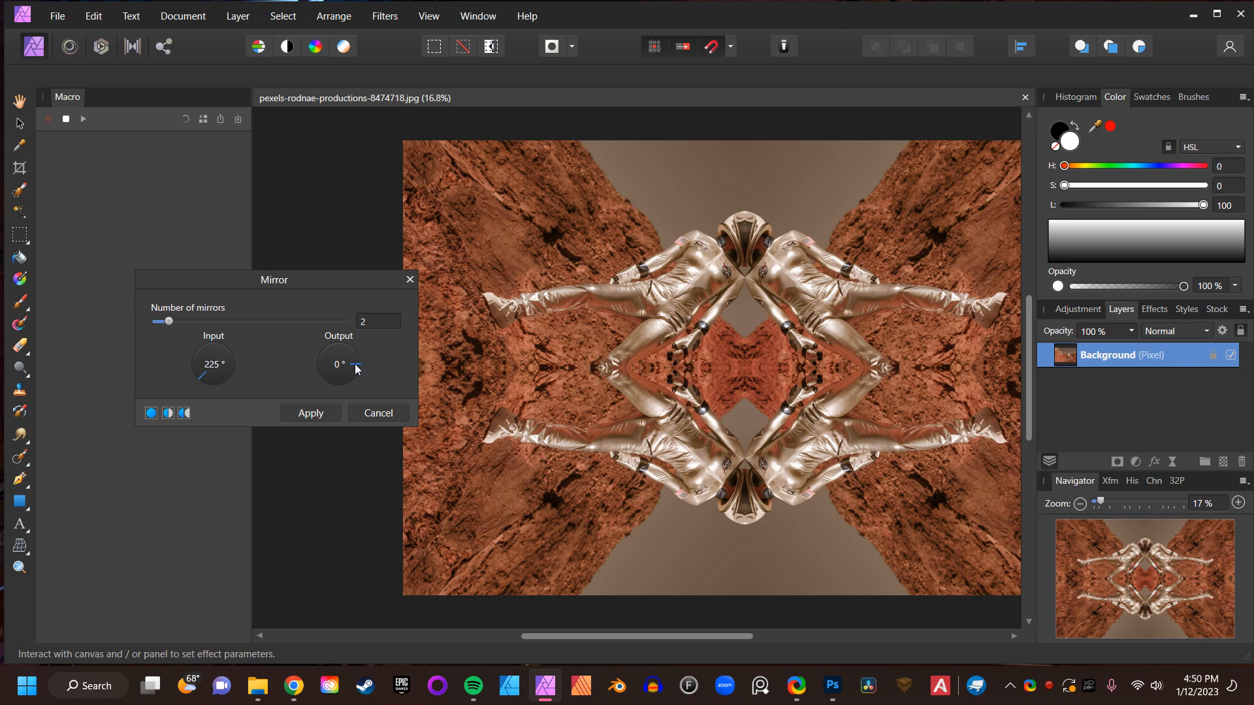
pyautogui.moveTo(356, 373); pyautogui.dragTo(334, 348)
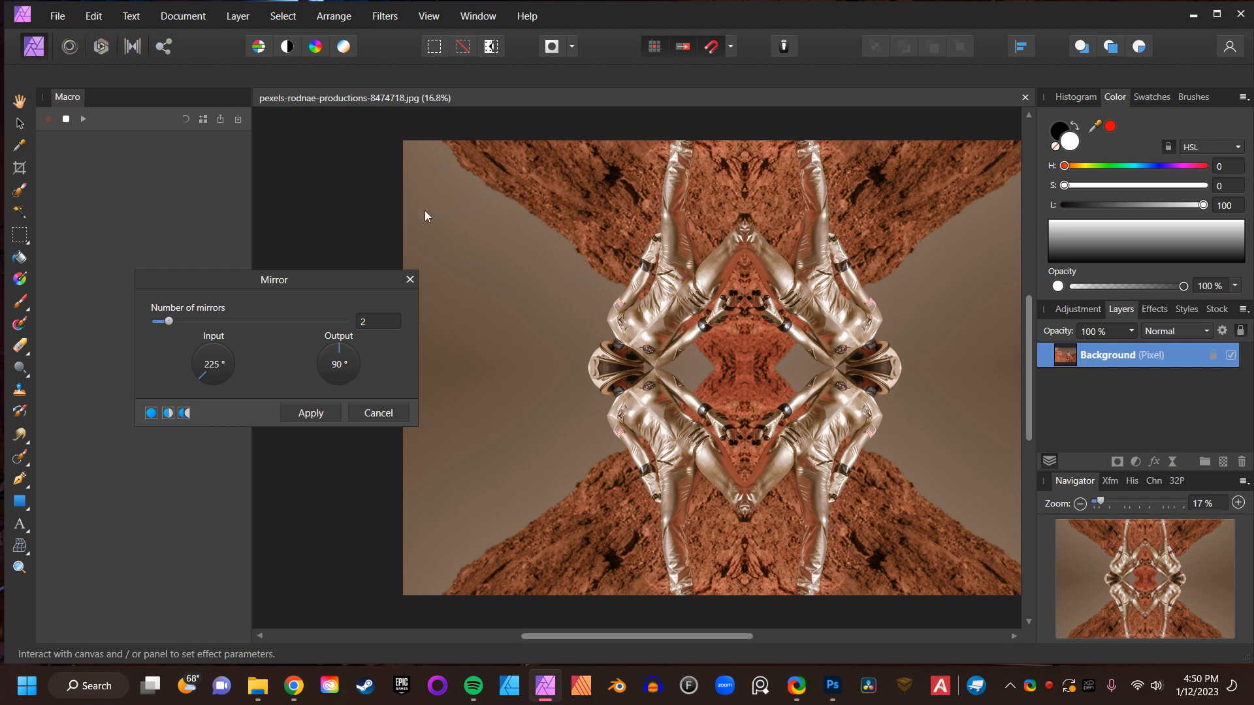
# - Set the Mirror filter to 7 mirrors with a 0° input angle, adjust the output angle, and apply it
pyautogui.moveTo(168, 324); pyautogui.dragTo(213, 318)
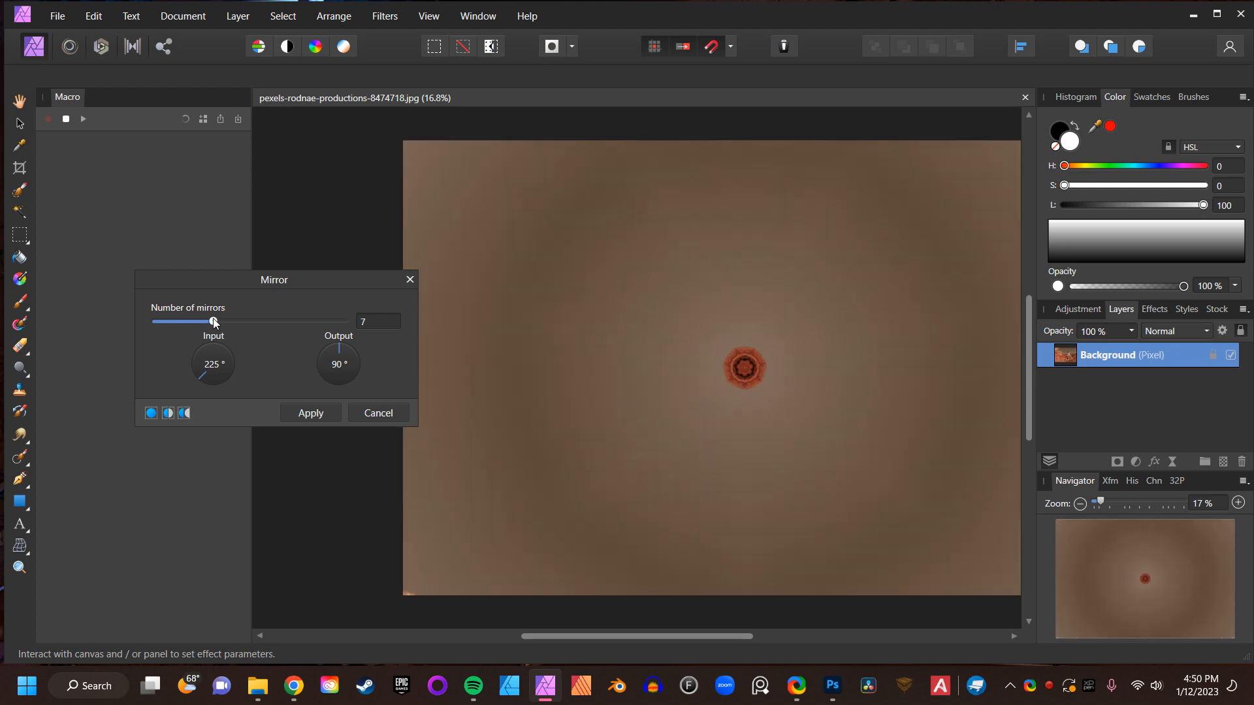
pyautogui.click(202, 363)
pyautogui.moveTo(204, 373); pyautogui.dragTo(236, 360)
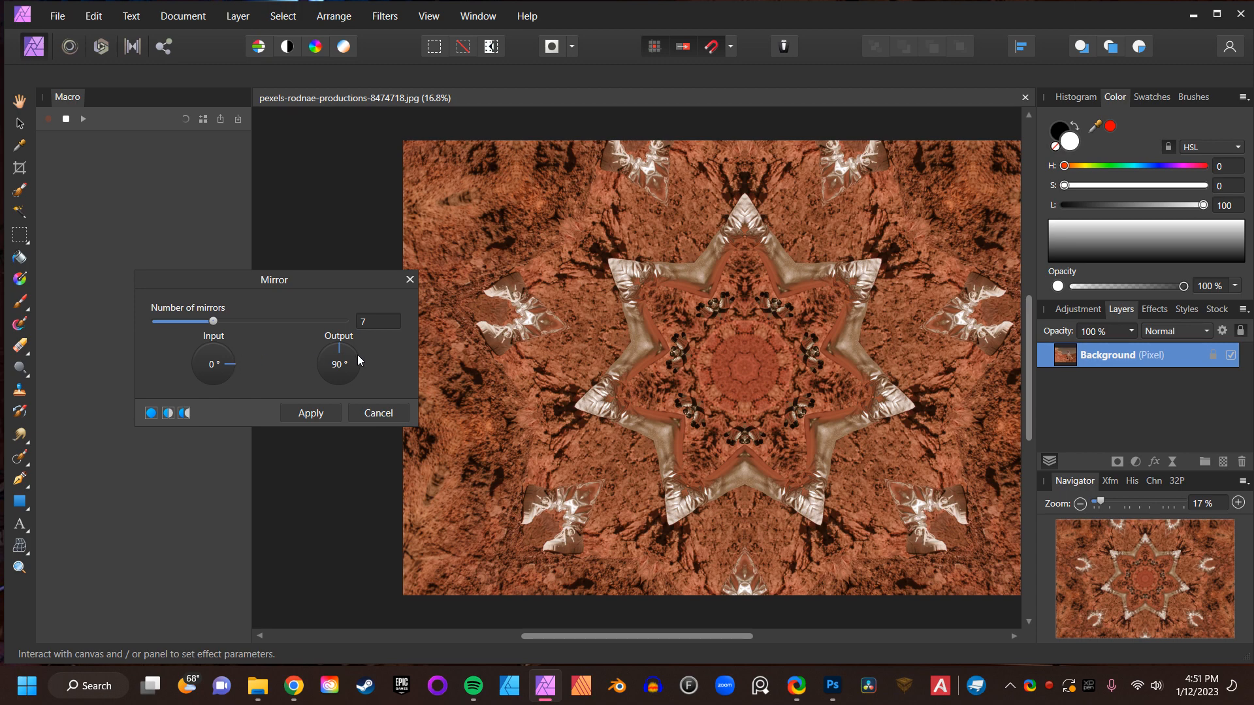
pyautogui.moveTo(358, 361); pyautogui.dragTo(346, 352)
pyautogui.click(316, 414)
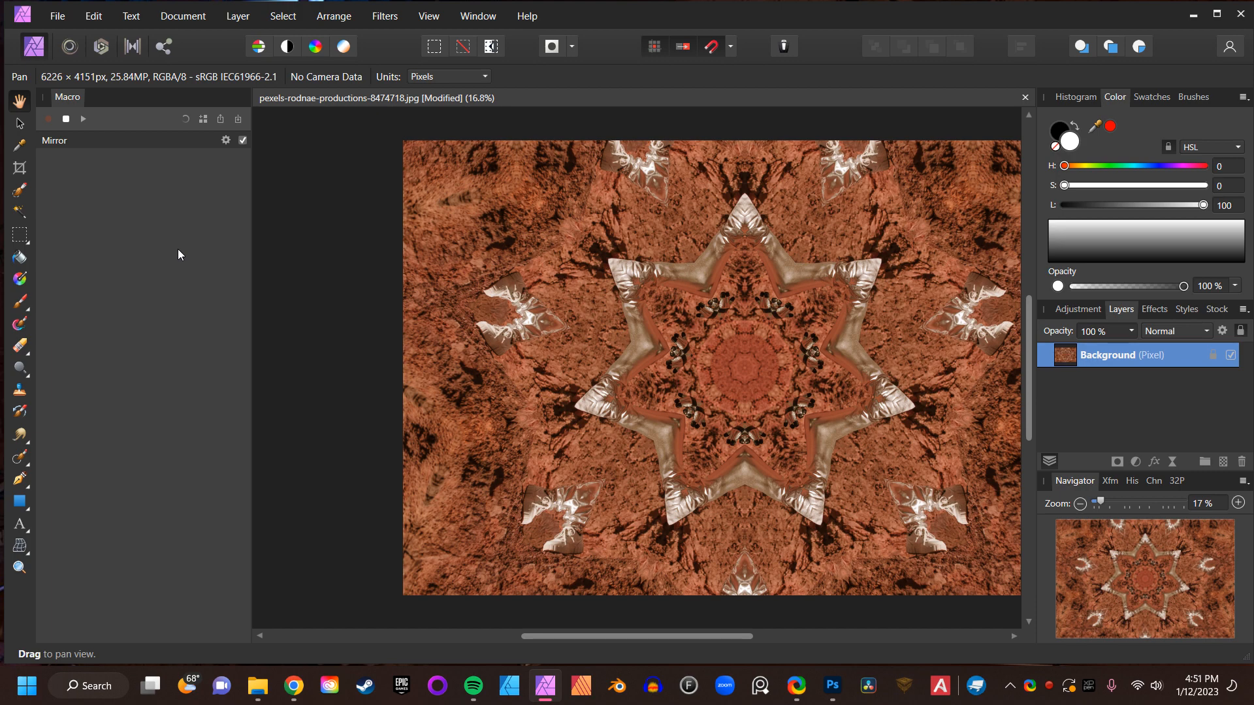
# - Stop recording and save the macro to the library as Mirror 1 in the Aarons Actions category
pyautogui.click(66, 119)
pyautogui.click(204, 120)
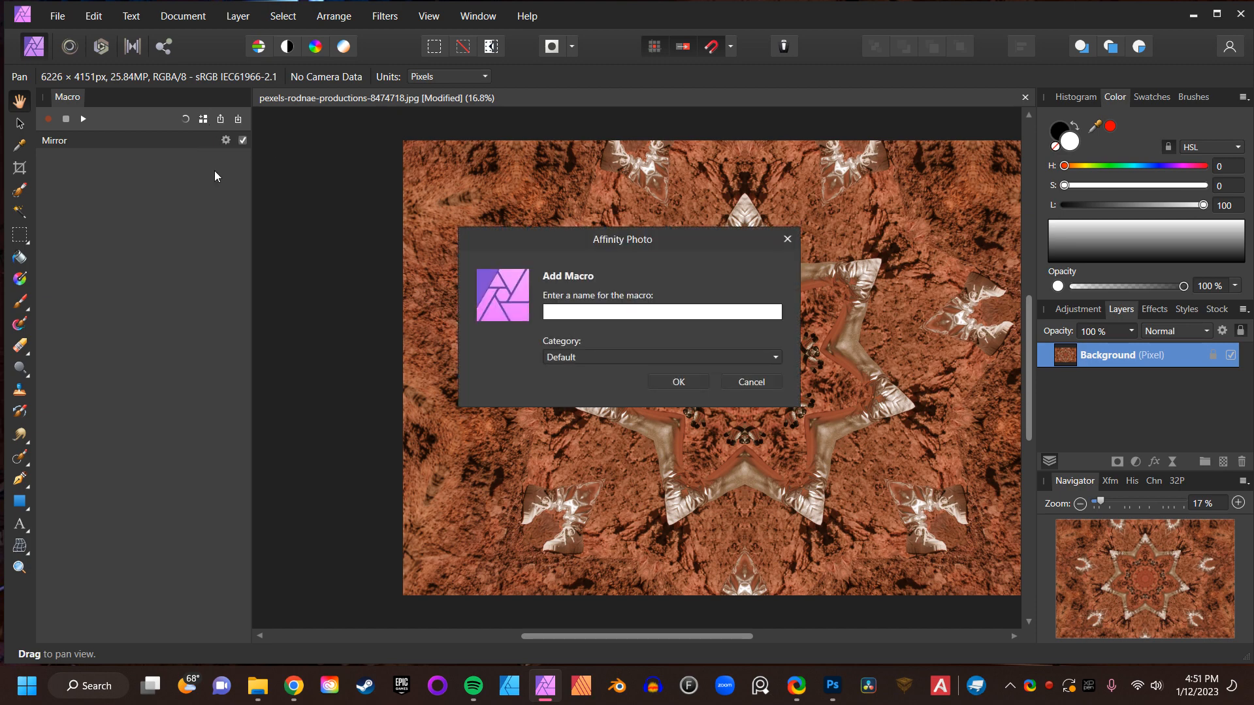
pyautogui.write('Mirror 1')
pyautogui.click(581, 355)
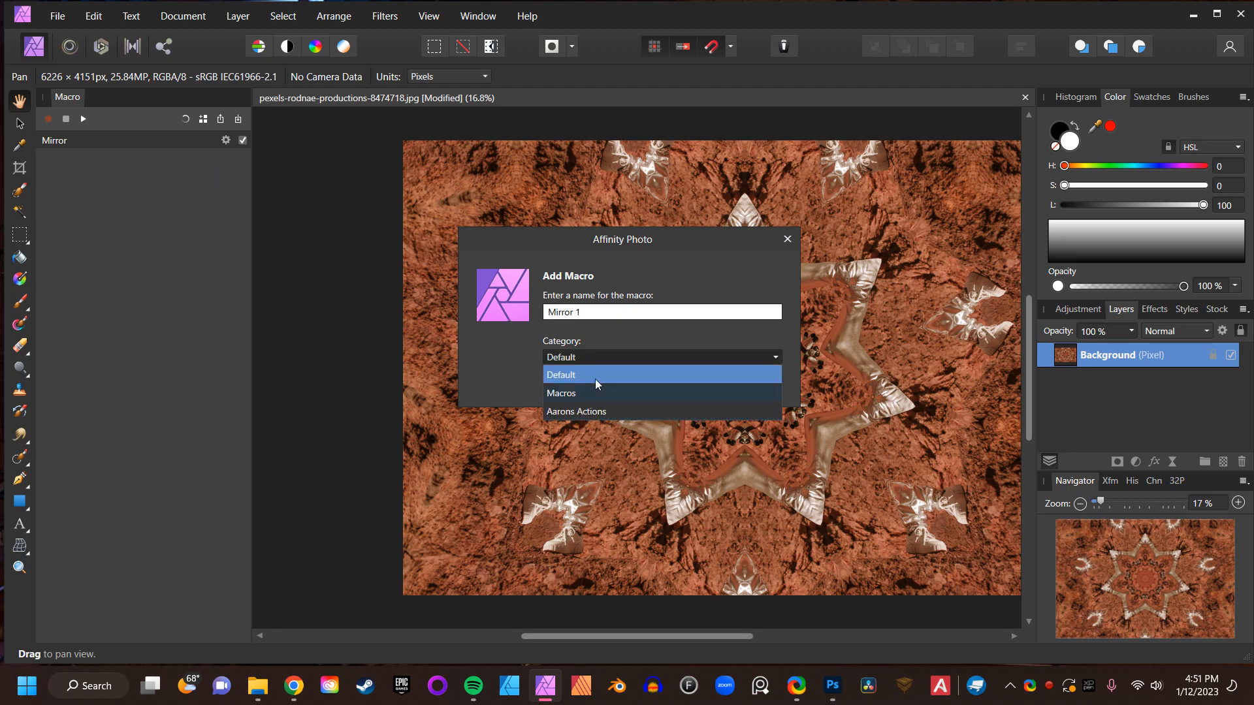
pyautogui.click(573, 411)
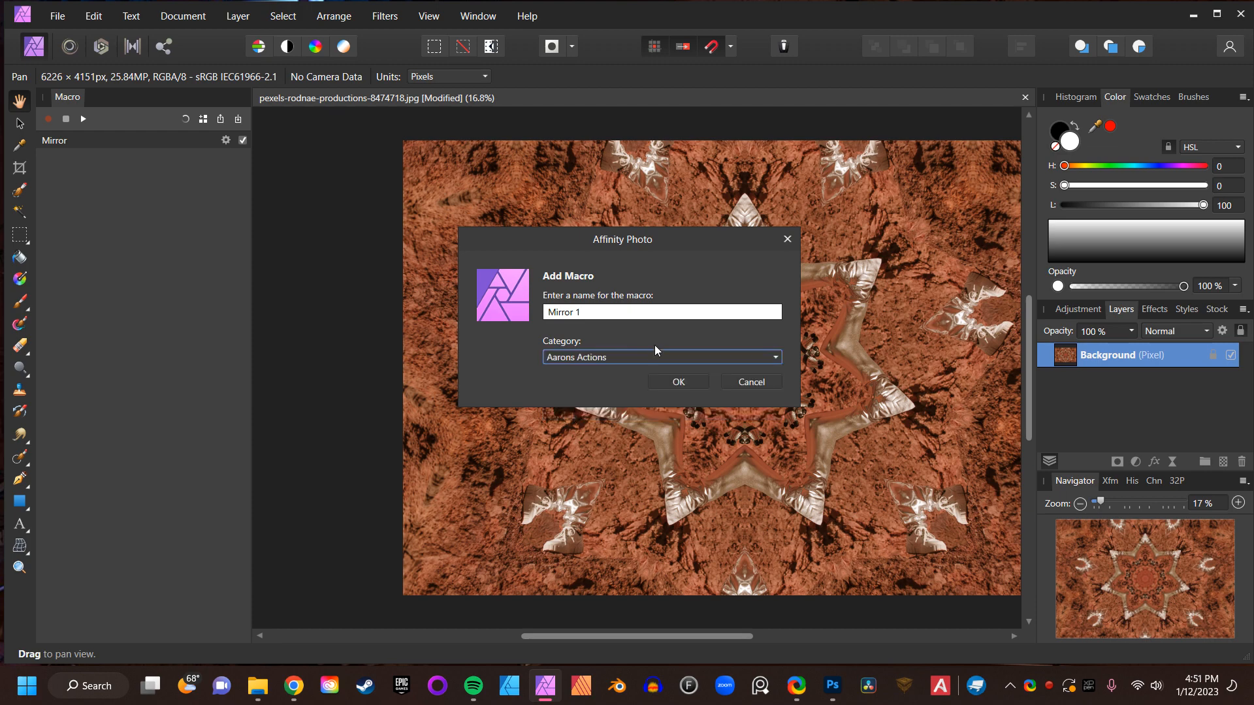
pyautogui.click(688, 380)
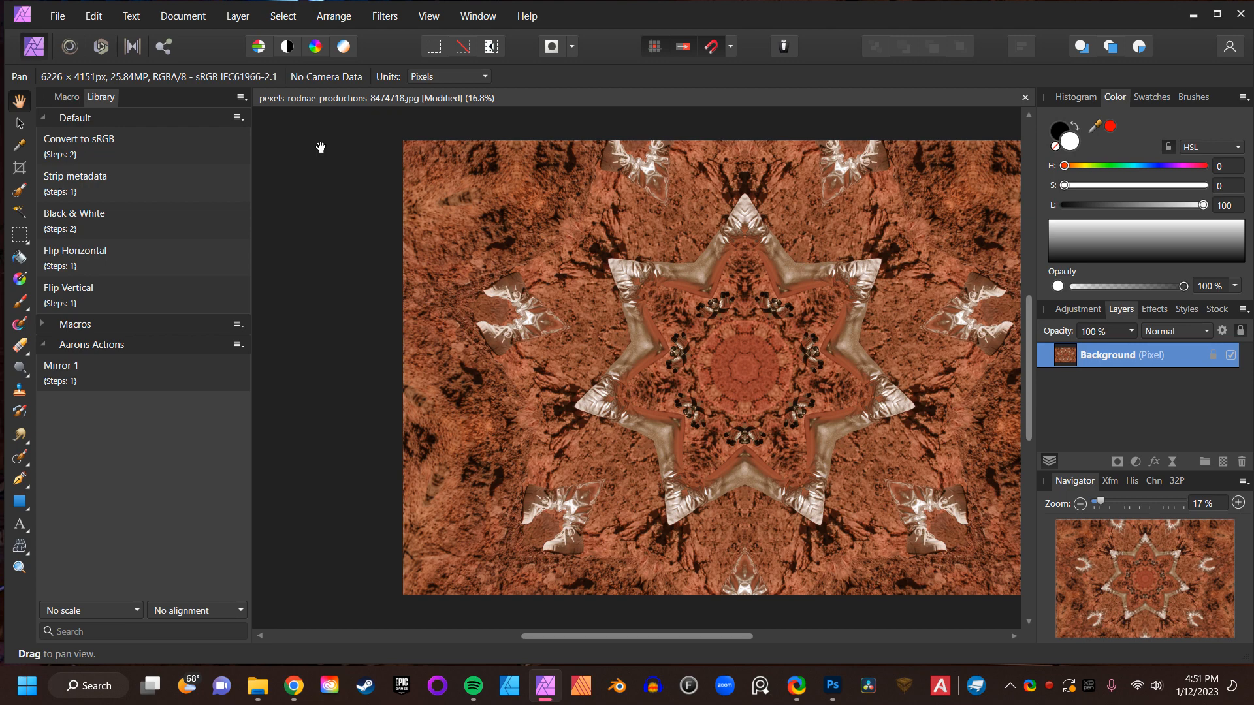
# - Undo the Mirror filter on the image and clear the recorded macro steps
pyautogui.hotkey('ctrl', 'z')
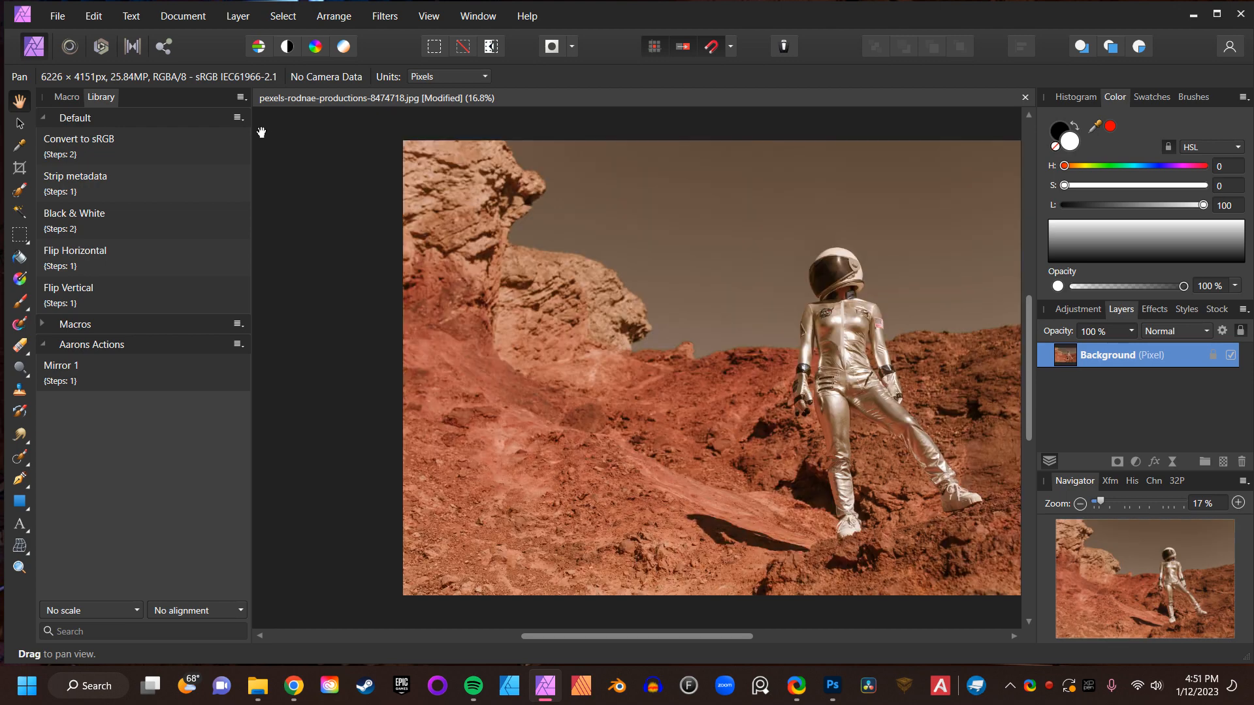
pyautogui.click(69, 98)
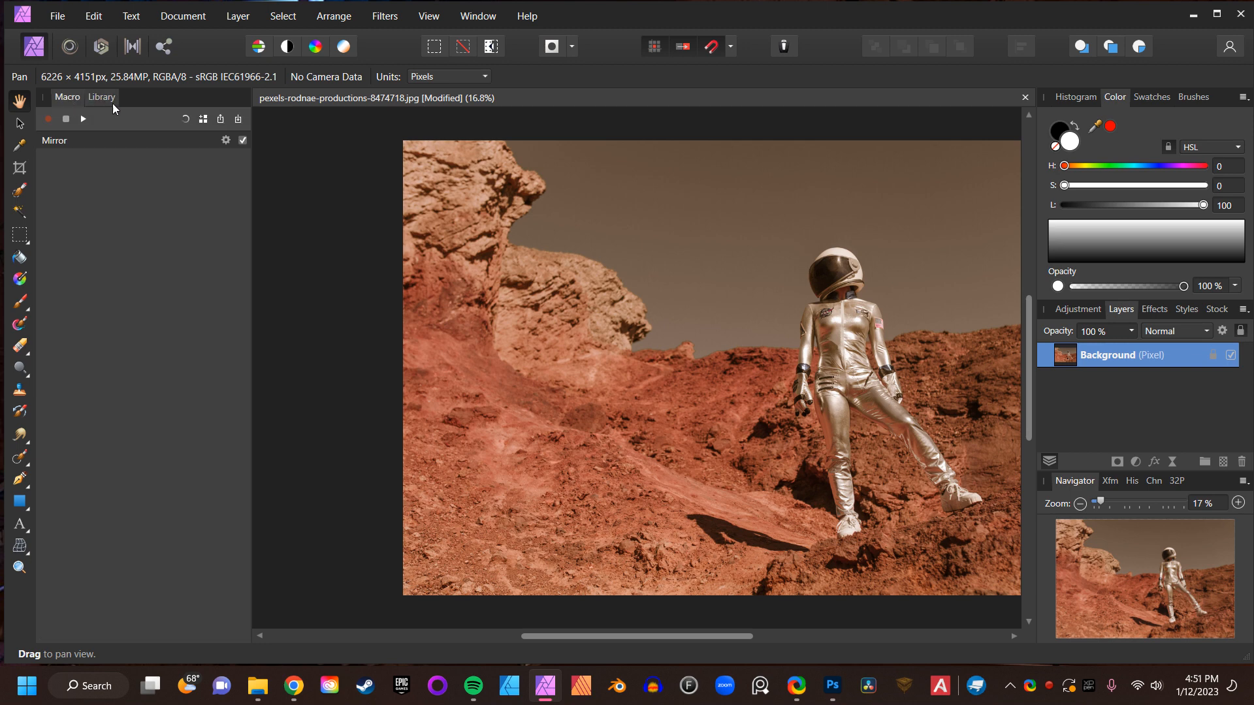
pyautogui.click(186, 120)
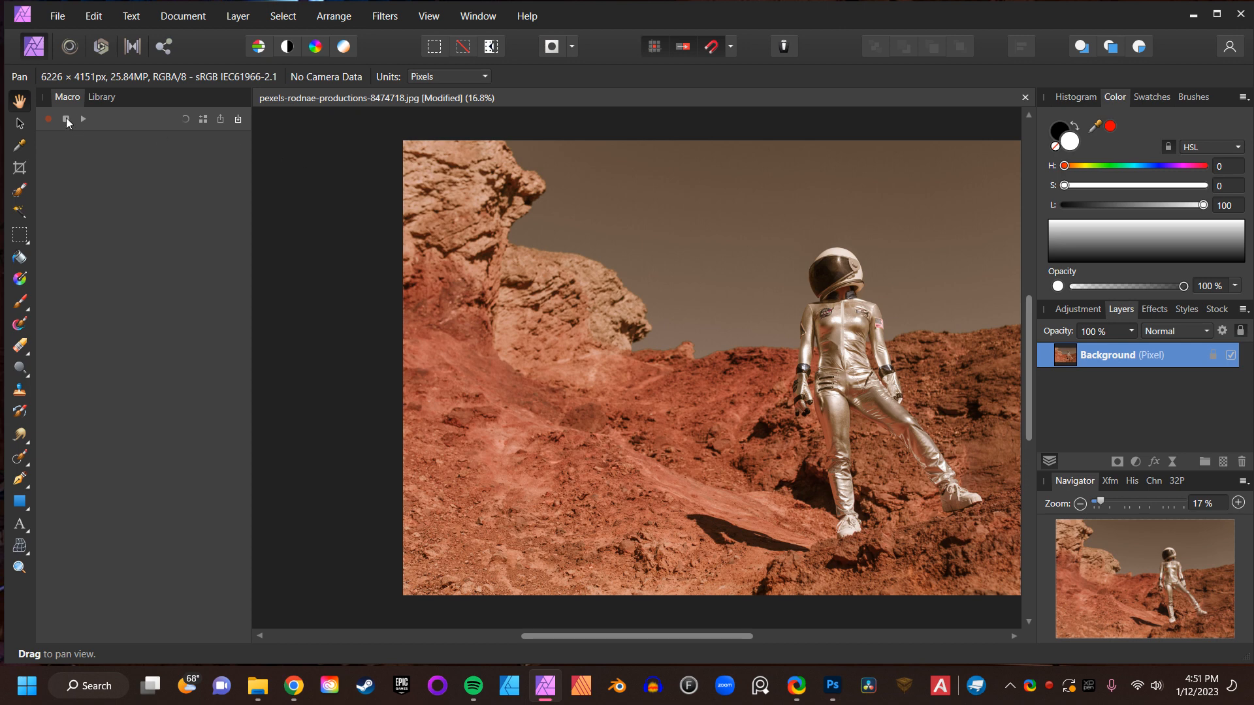
# - Start a new macro recording and open the Mirror distort filter
pyautogui.click(49, 121)
pyautogui.click(66, 120)
pyautogui.click(45, 119)
pyautogui.click(395, 21)
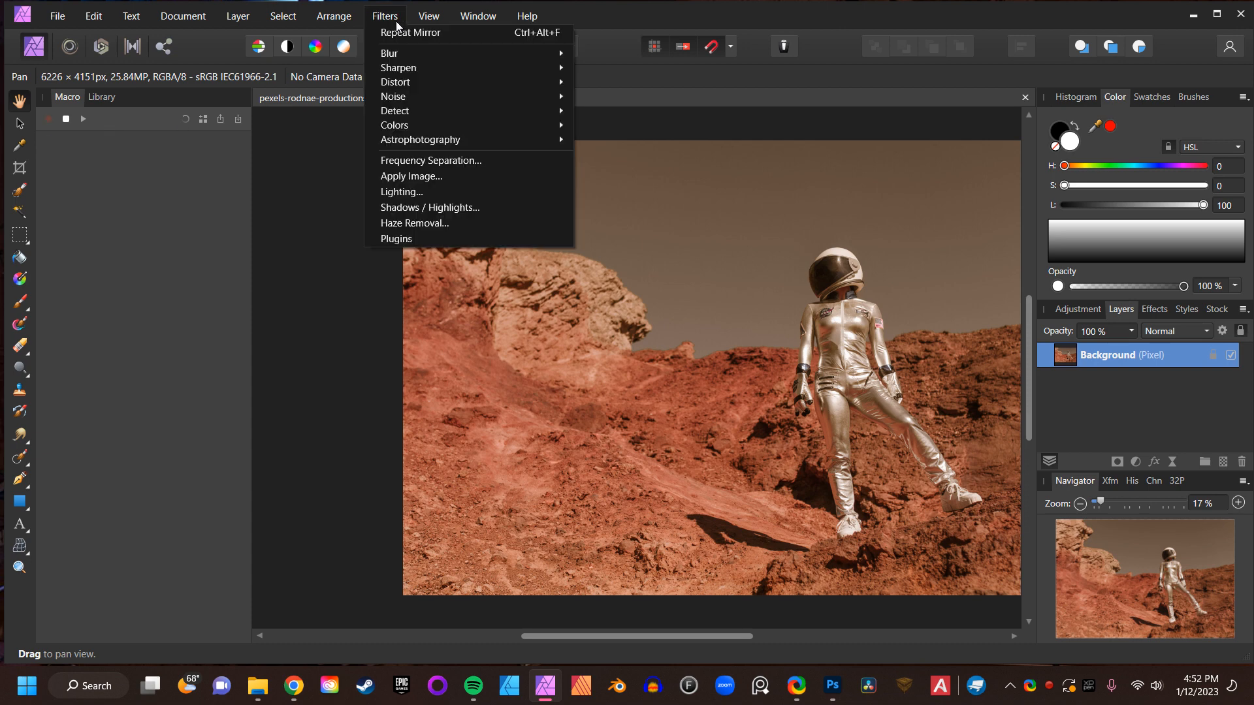
pyautogui.moveTo(412, 81)
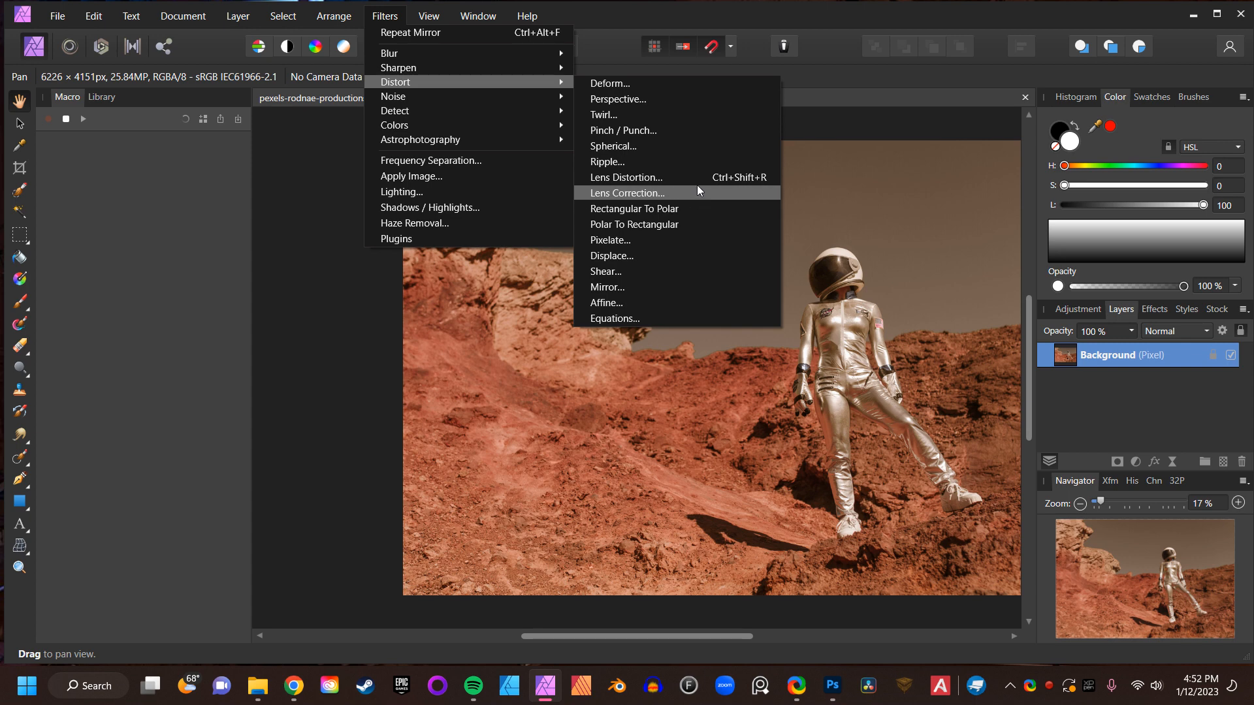
pyautogui.click(658, 287)
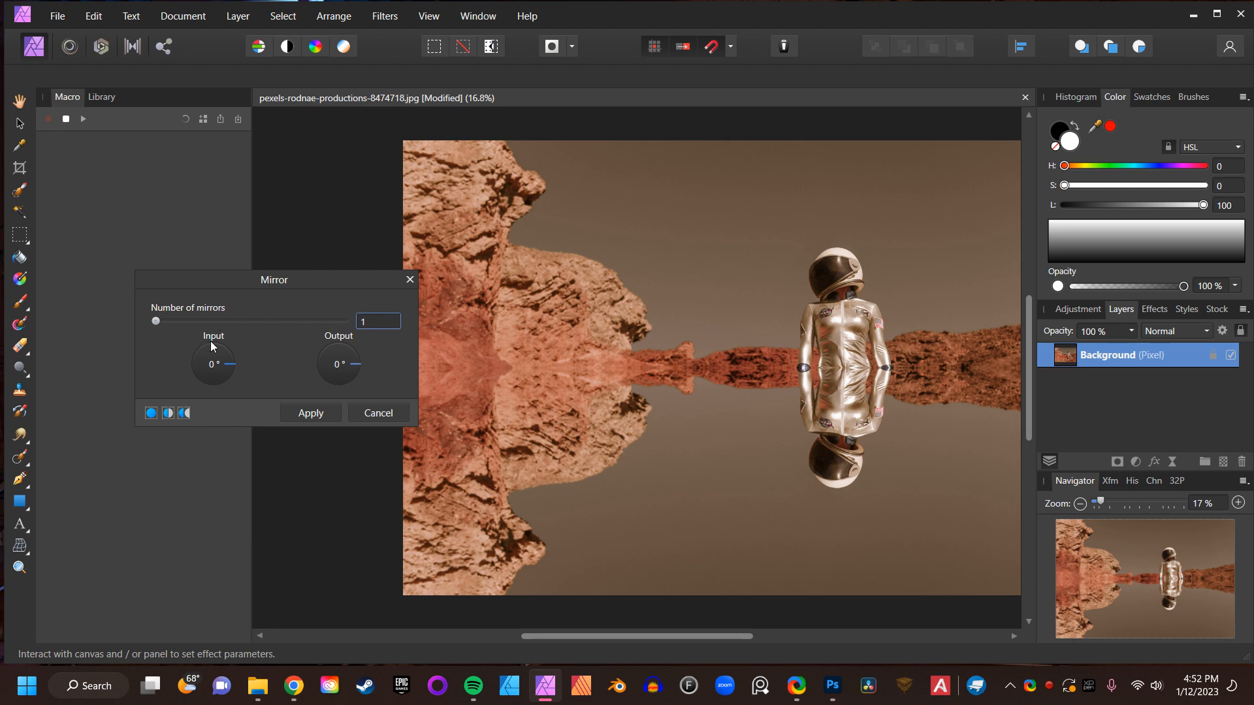
# - Set the Mirror filter to 3 mirrors, a 270° input angle and a 0° output angle, and apply it
pyautogui.moveTo(155, 321); pyautogui.dragTo(209, 387)
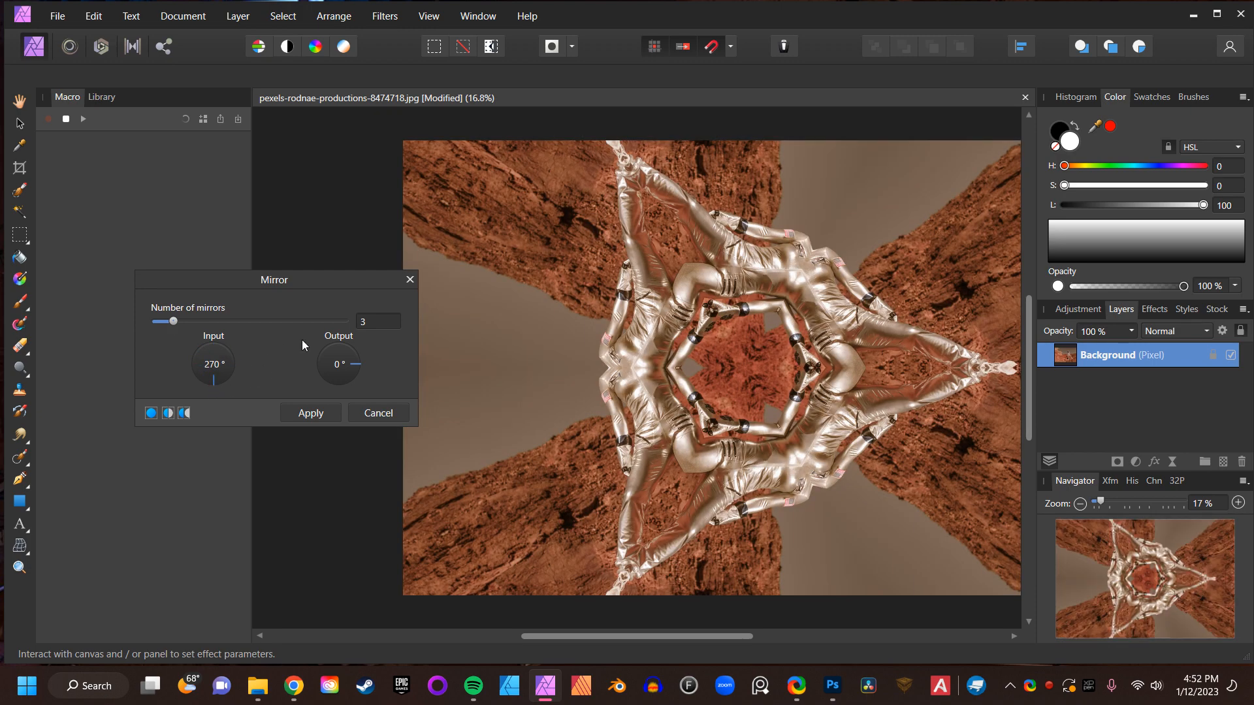
pyautogui.moveTo(356, 366); pyautogui.dragTo(301, 389)
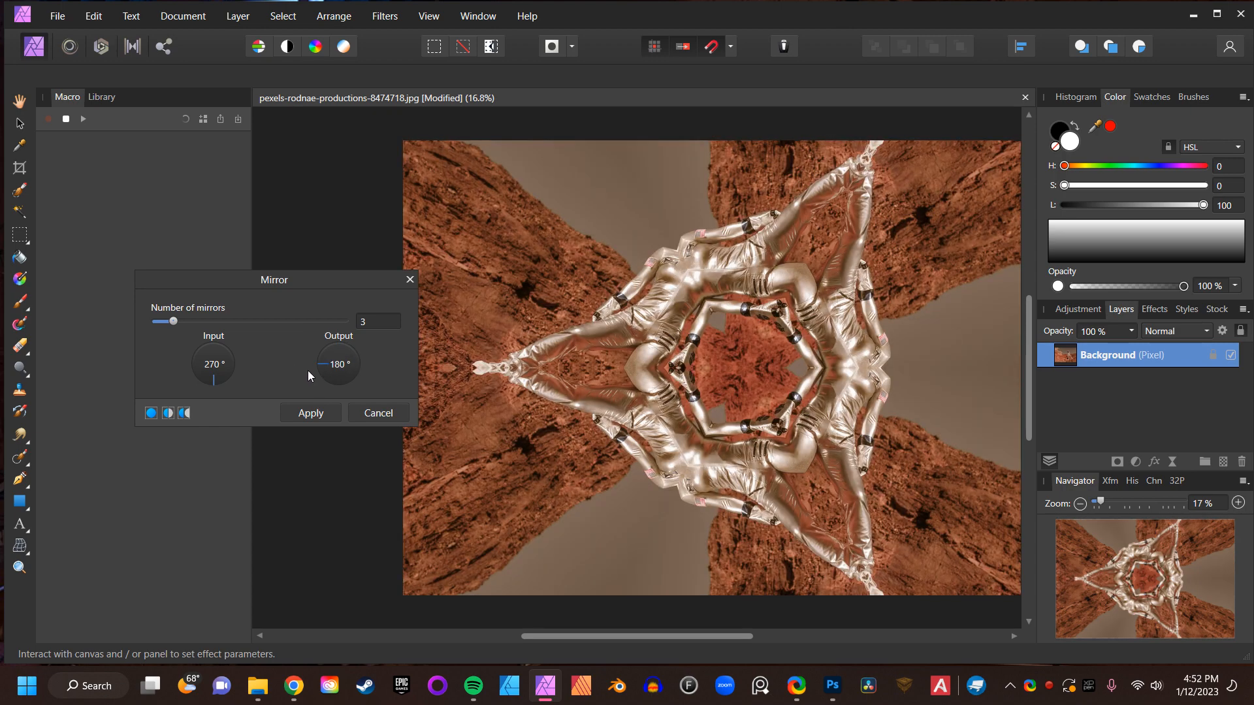
pyautogui.moveTo(308, 370); pyautogui.dragTo(377, 354)
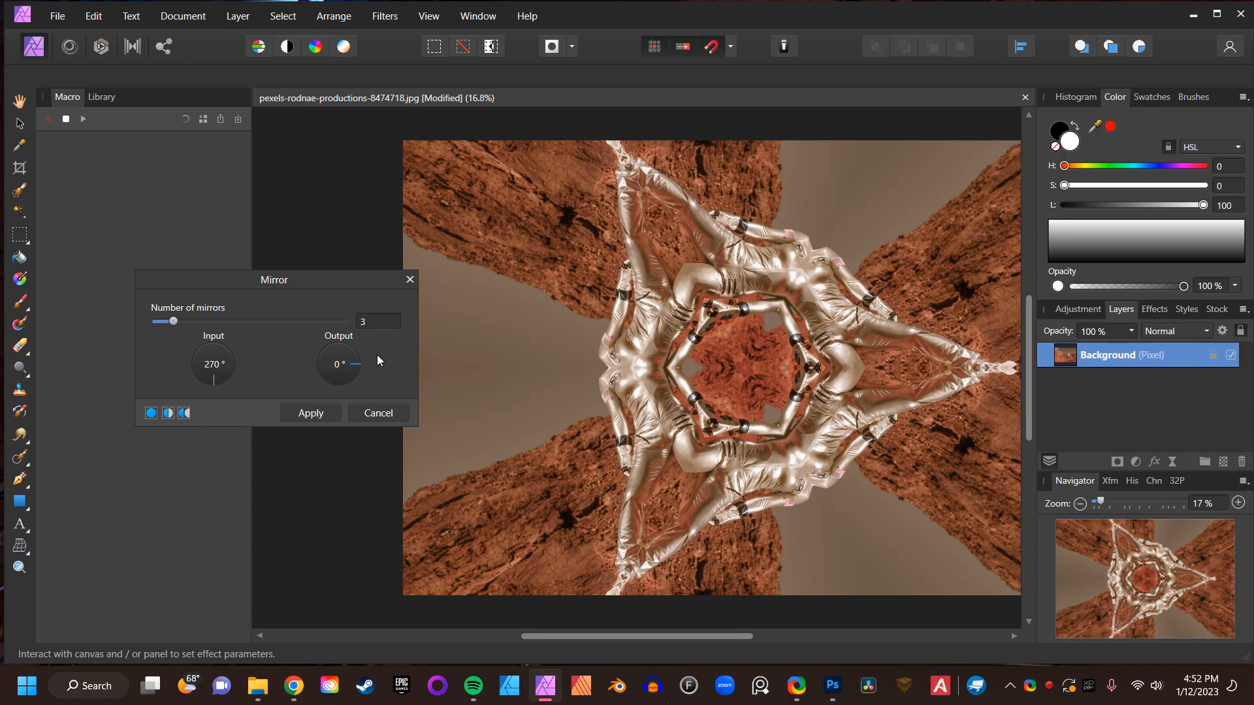
pyautogui.click(317, 418)
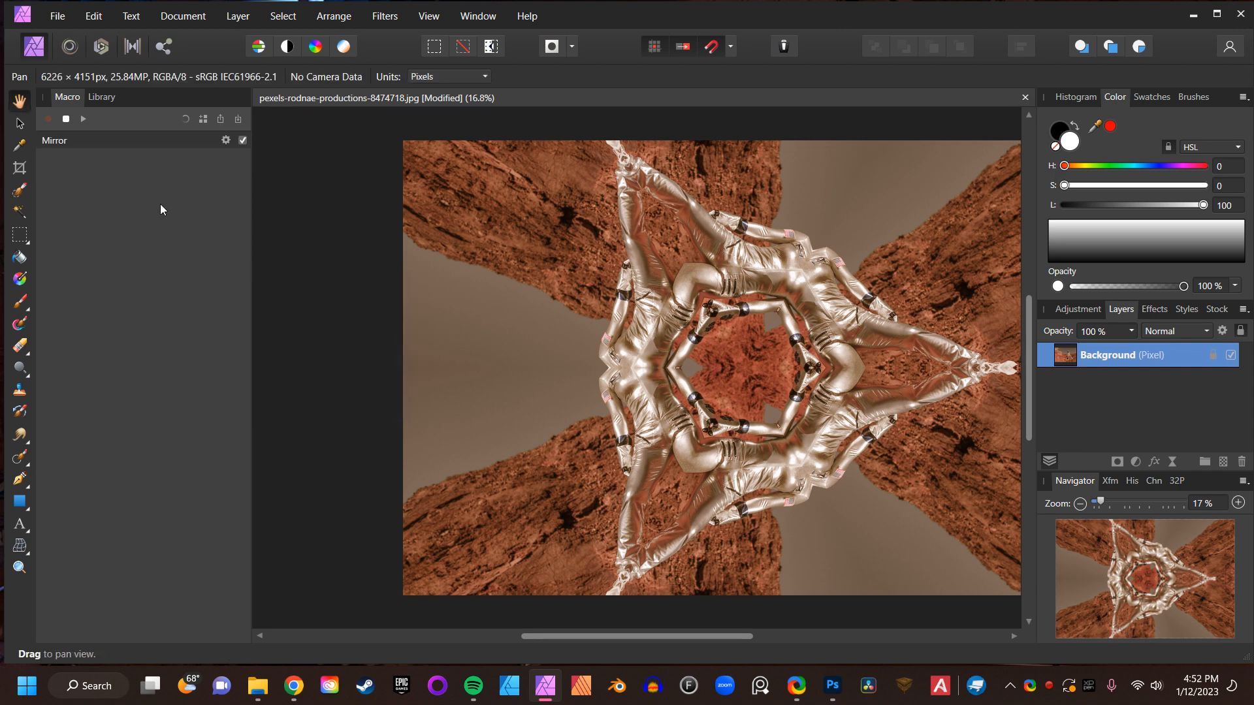
# - Stop recording and save the macro to the library as Mirror 2 in the Aarons Actions category
pyautogui.click(66, 119)
pyautogui.click(203, 119)
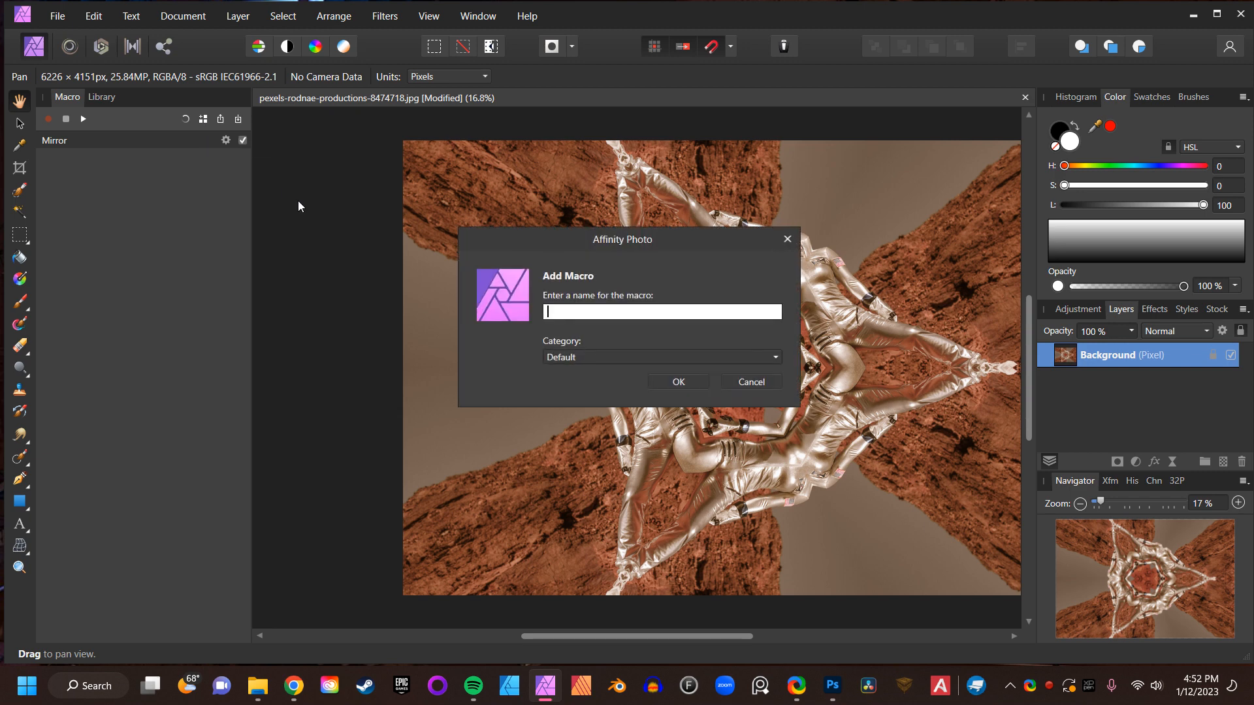
pyautogui.write('Mirror 2')
pyautogui.click(591, 357)
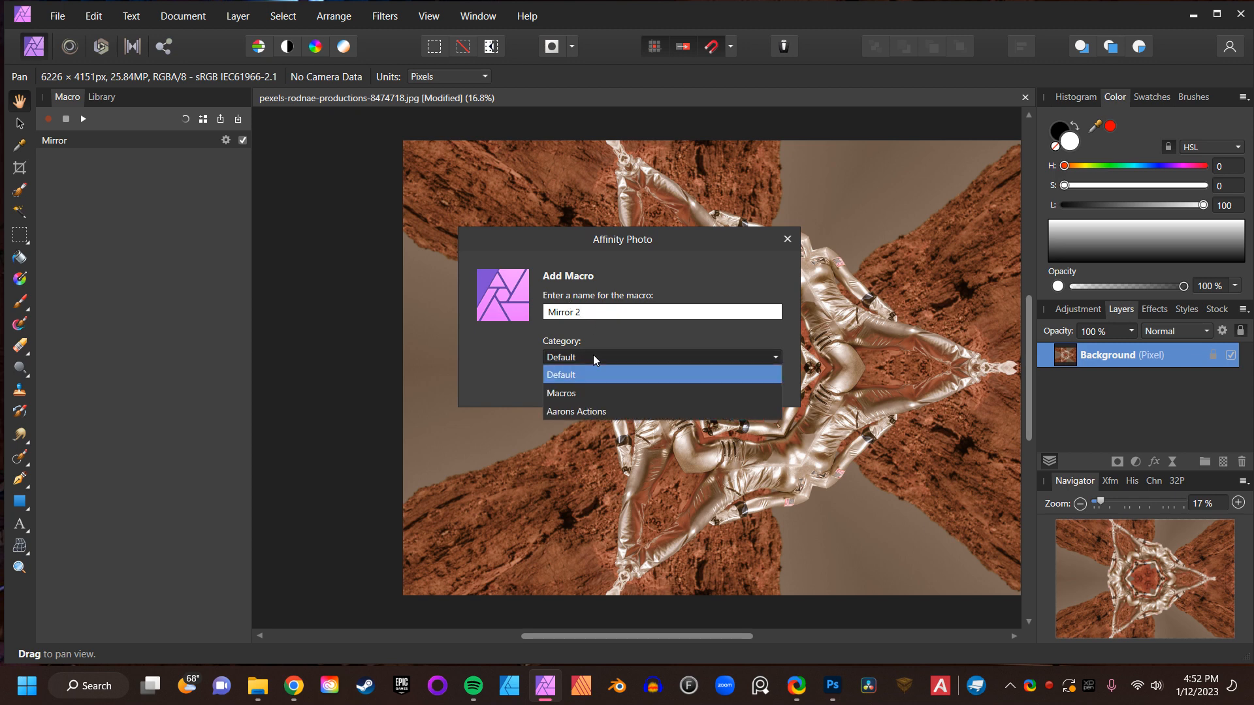
pyautogui.click(594, 410)
pyautogui.click(673, 383)
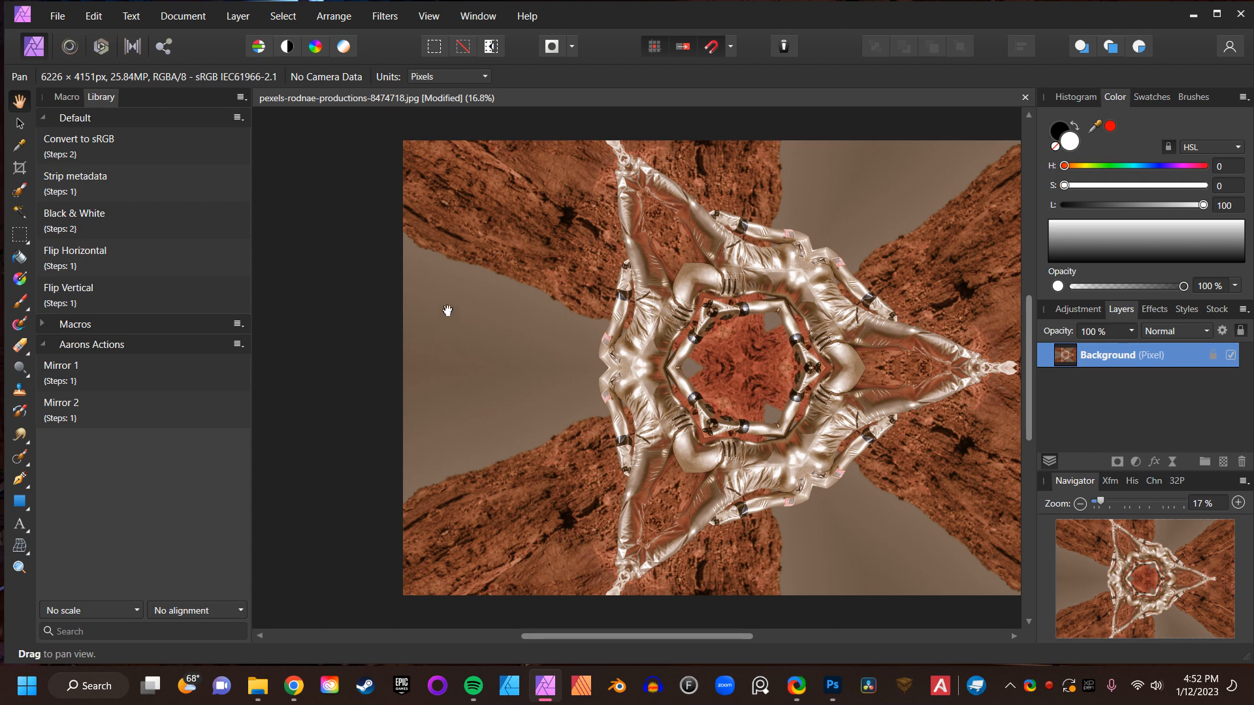
# - Close the modified photo without saving its changes
pyautogui.click(1025, 98)
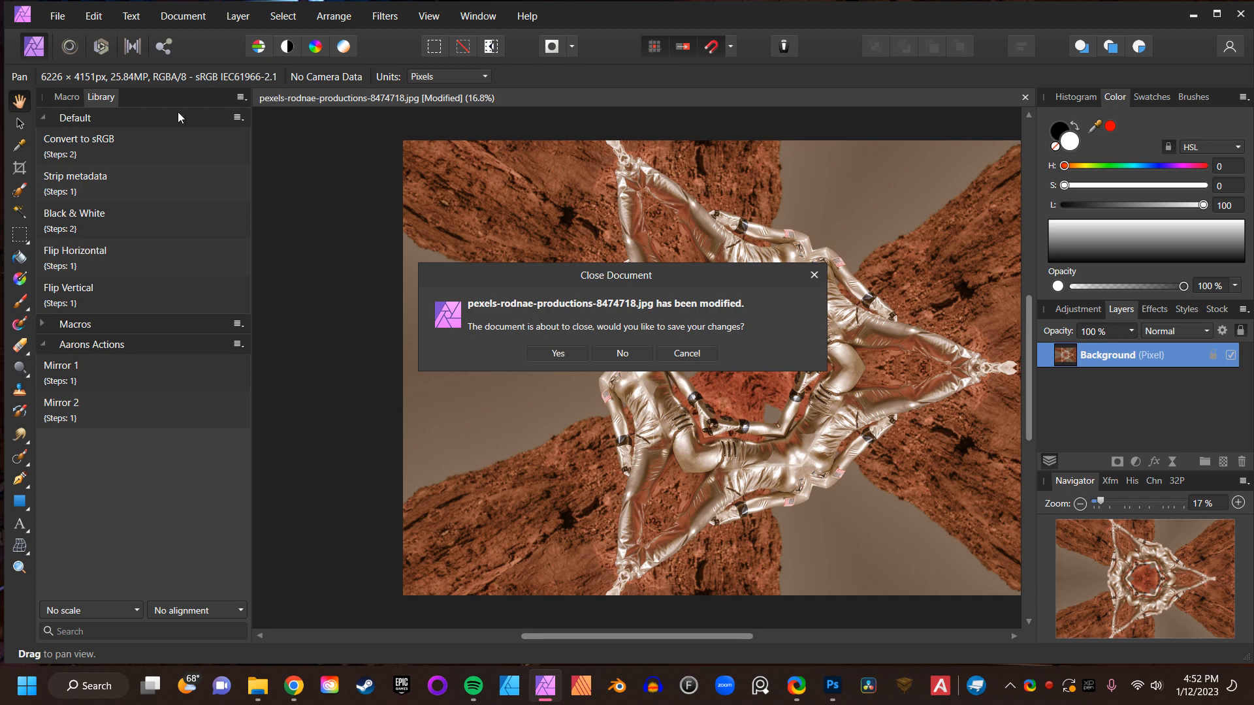
pyautogui.click(622, 353)
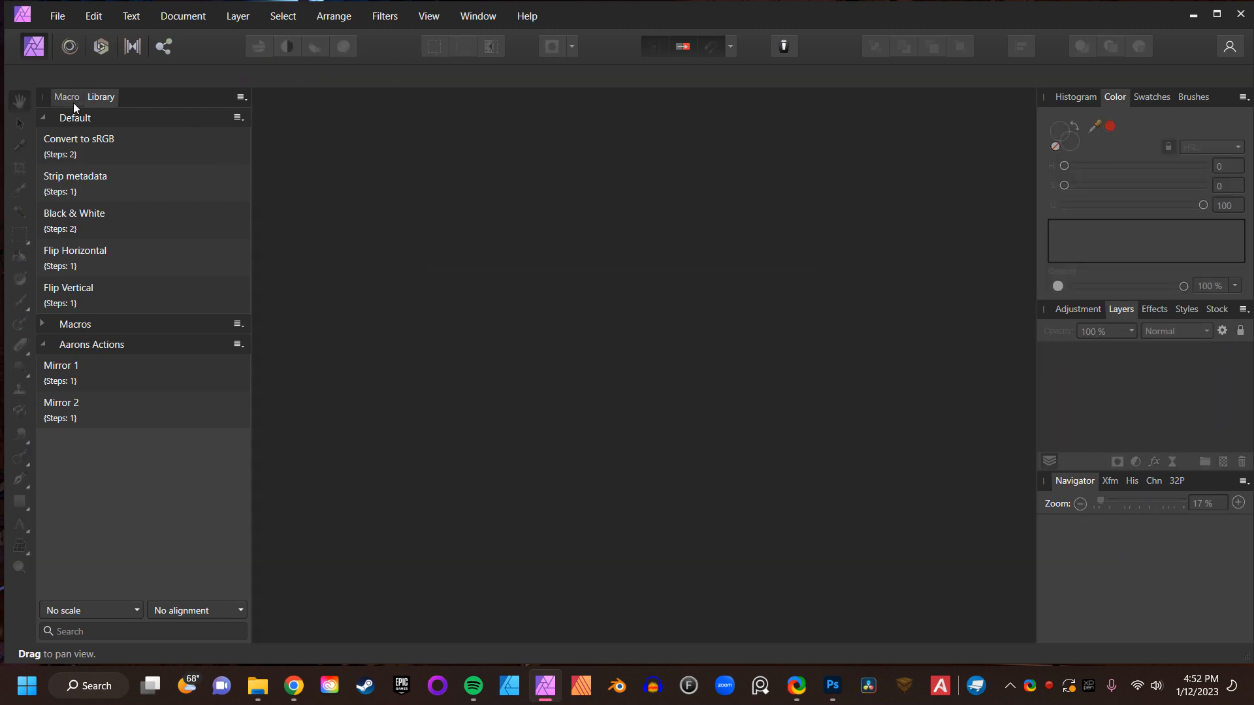
pyautogui.click(66, 100)
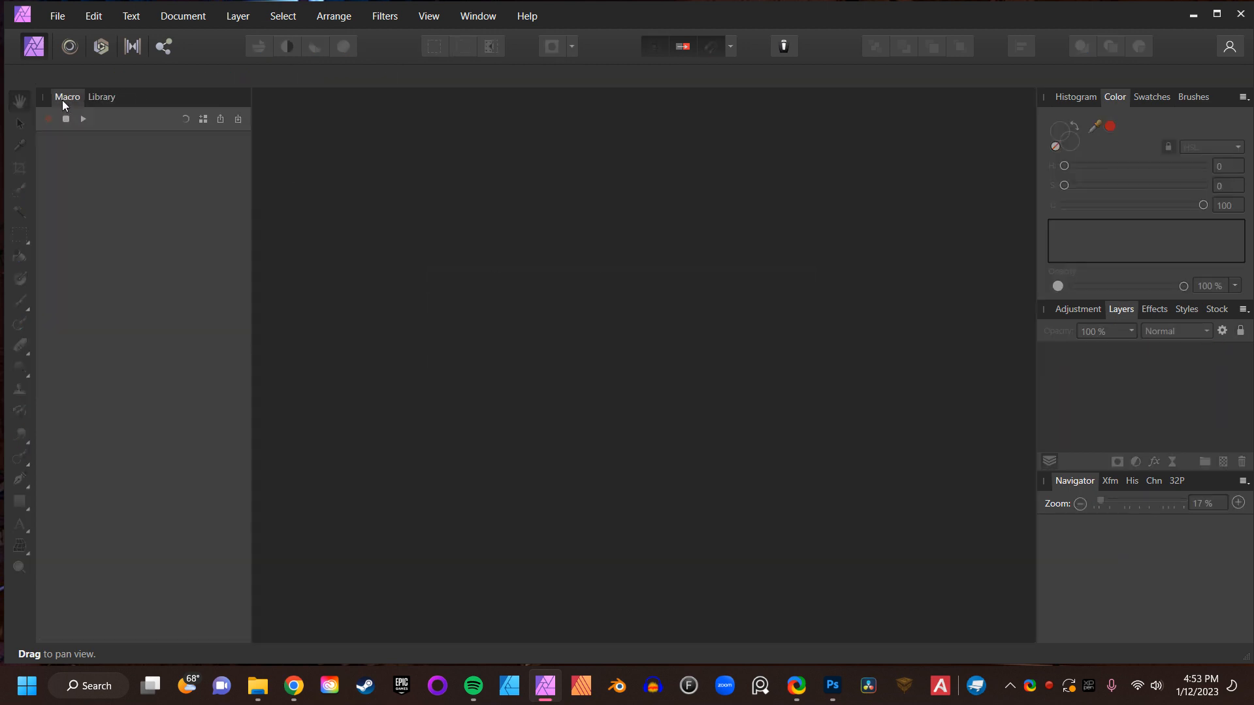
pyautogui.click(99, 98)
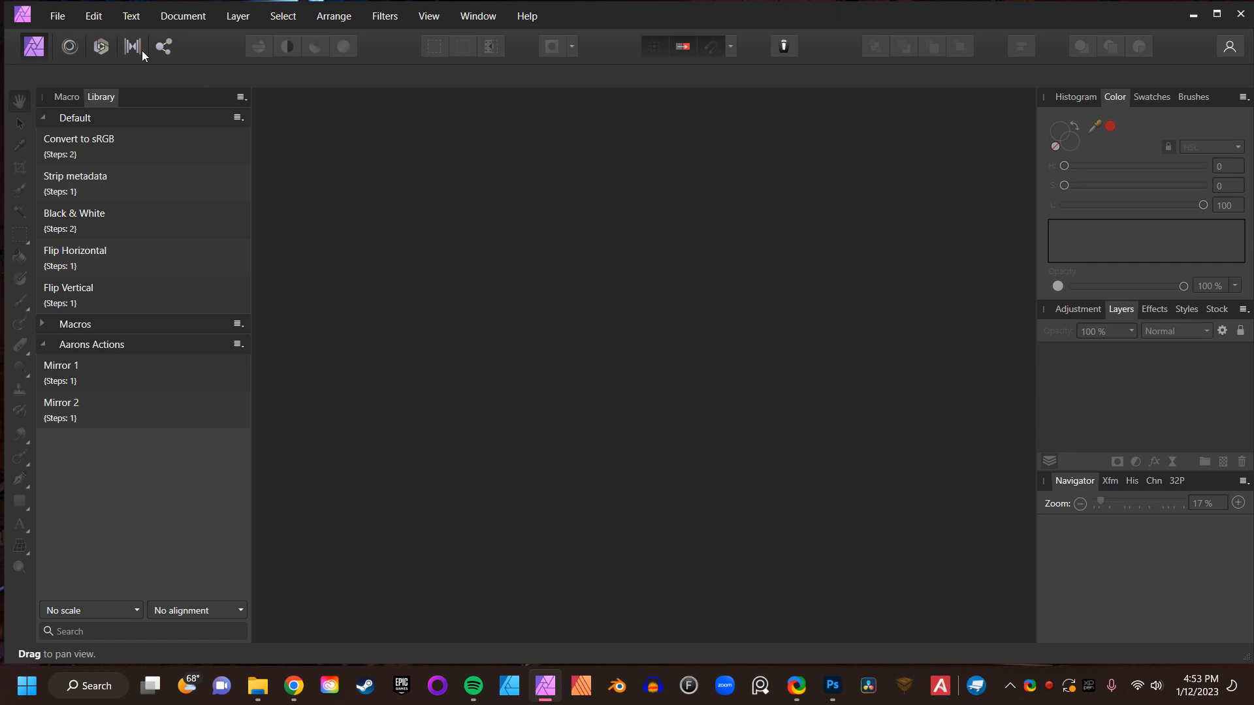
# - Start a new batch job and add the four pexels photos from the Affinity Images folder as sources
pyautogui.click(59, 18)
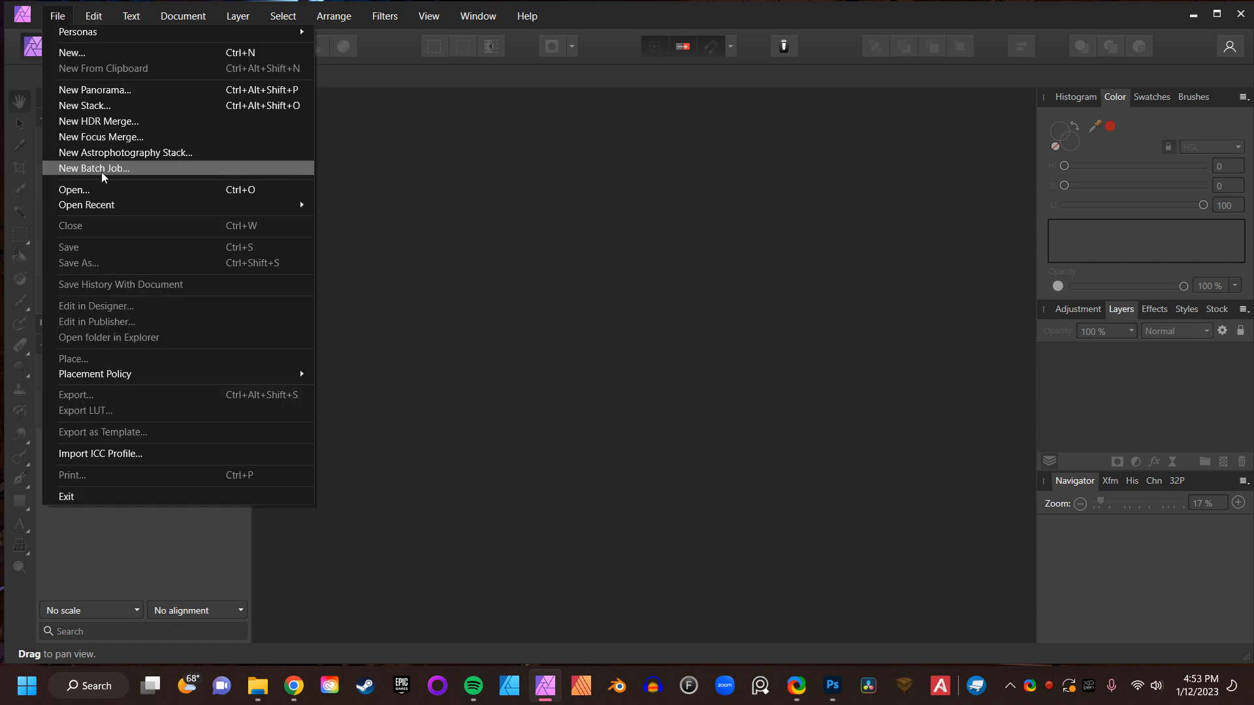
pyautogui.click(85, 167)
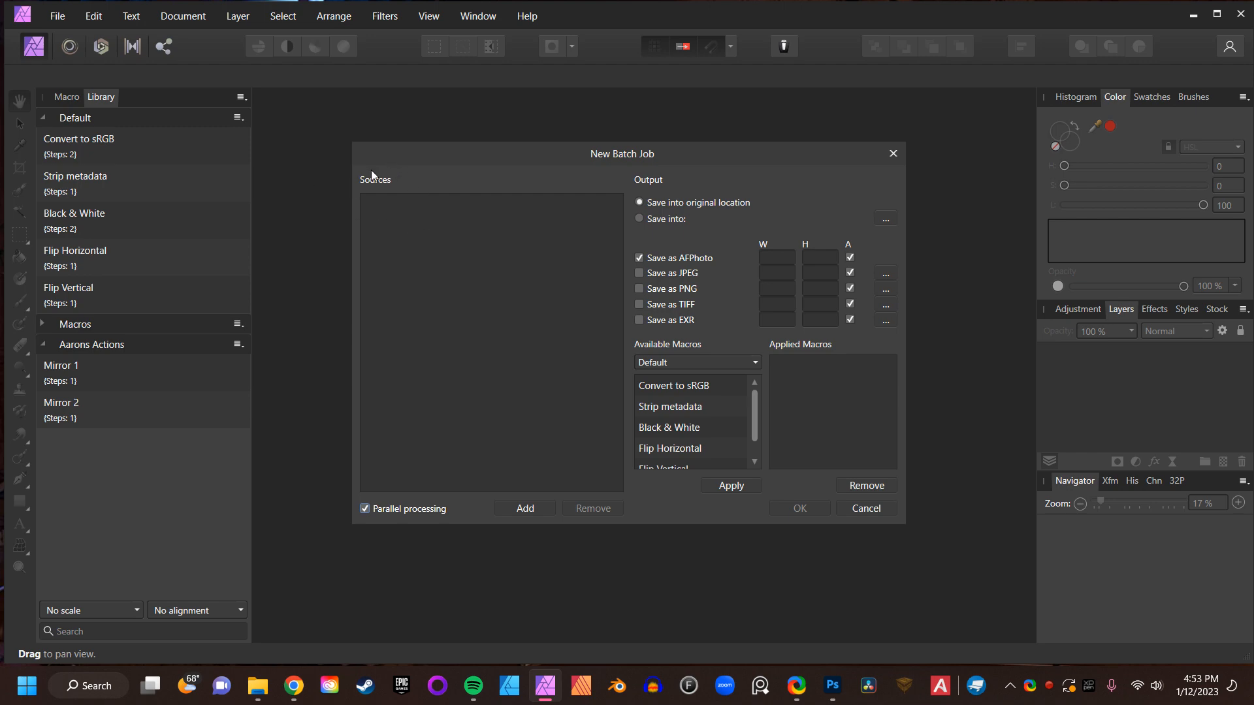
pyautogui.click(525, 509)
pyautogui.moveTo(742, 410); pyautogui.dragTo(379, 256)
pyautogui.moveTo(740, 386); pyautogui.dragTo(403, 279)
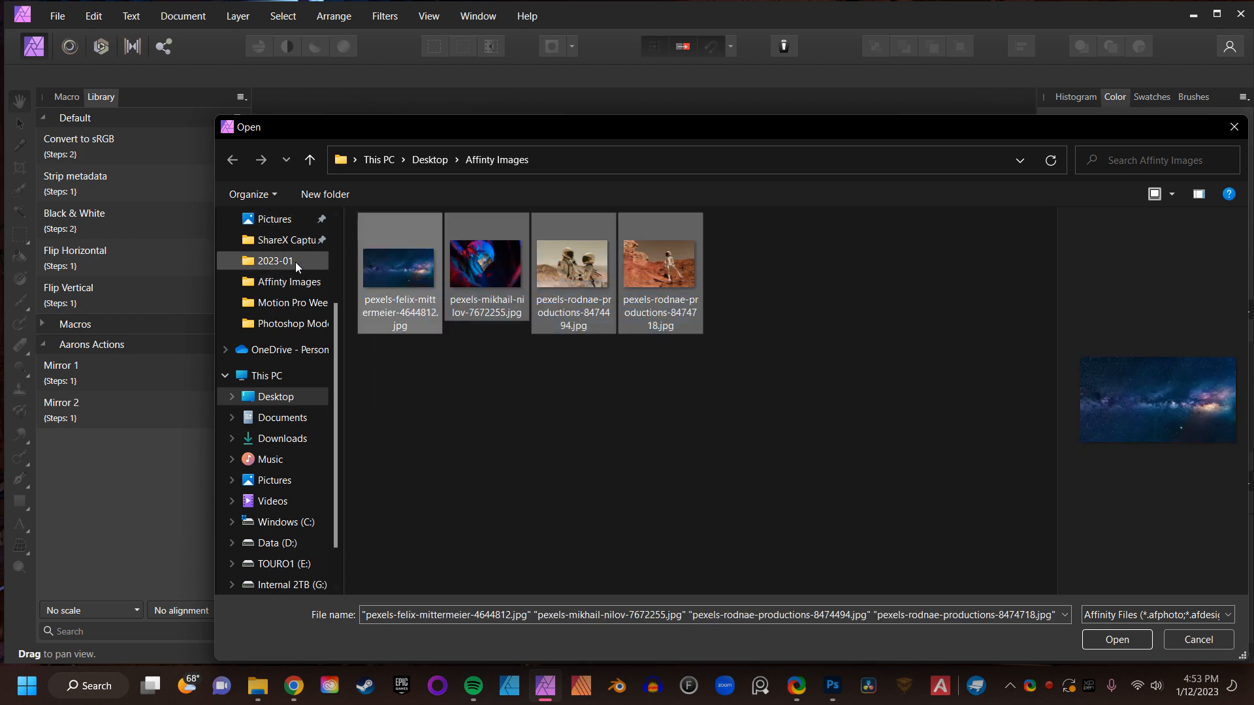
pyautogui.click(664, 403)
pyautogui.moveTo(753, 389); pyautogui.dragTo(442, 257)
pyautogui.click(1105, 642)
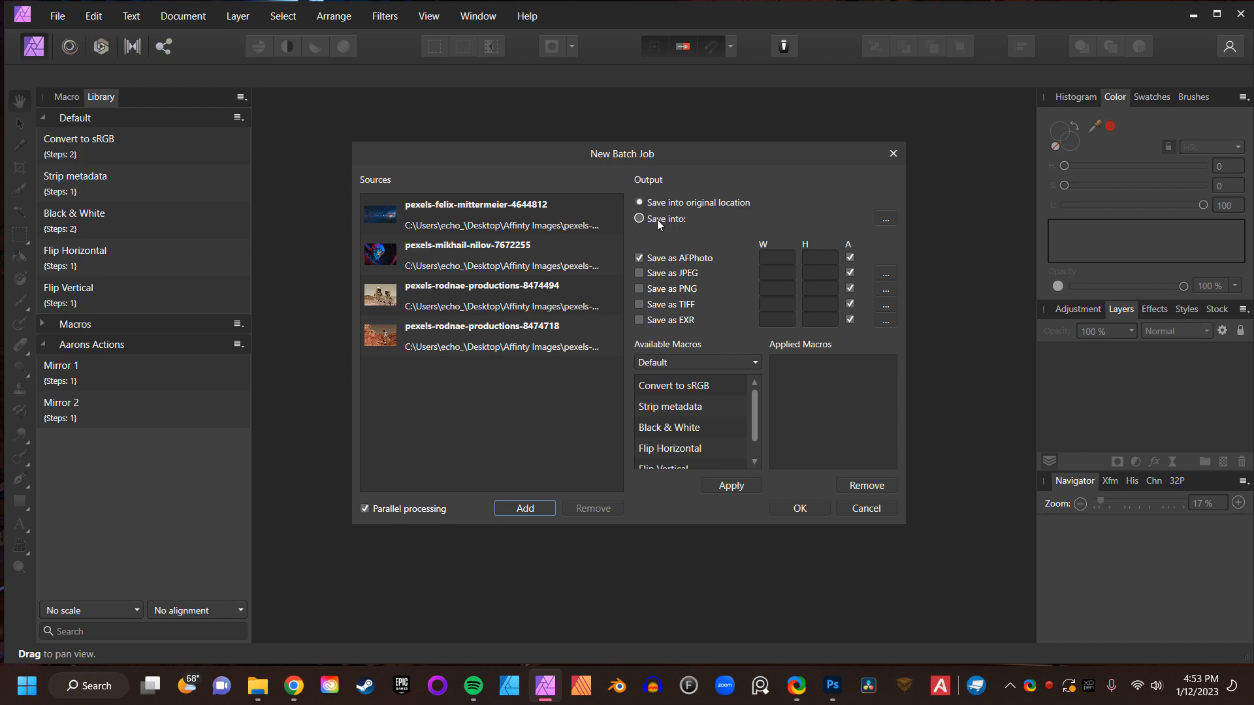
# - Set the batch output to save into a new folder named Mirror 1 Copies inside Affinity Images
pyautogui.click(639, 219)
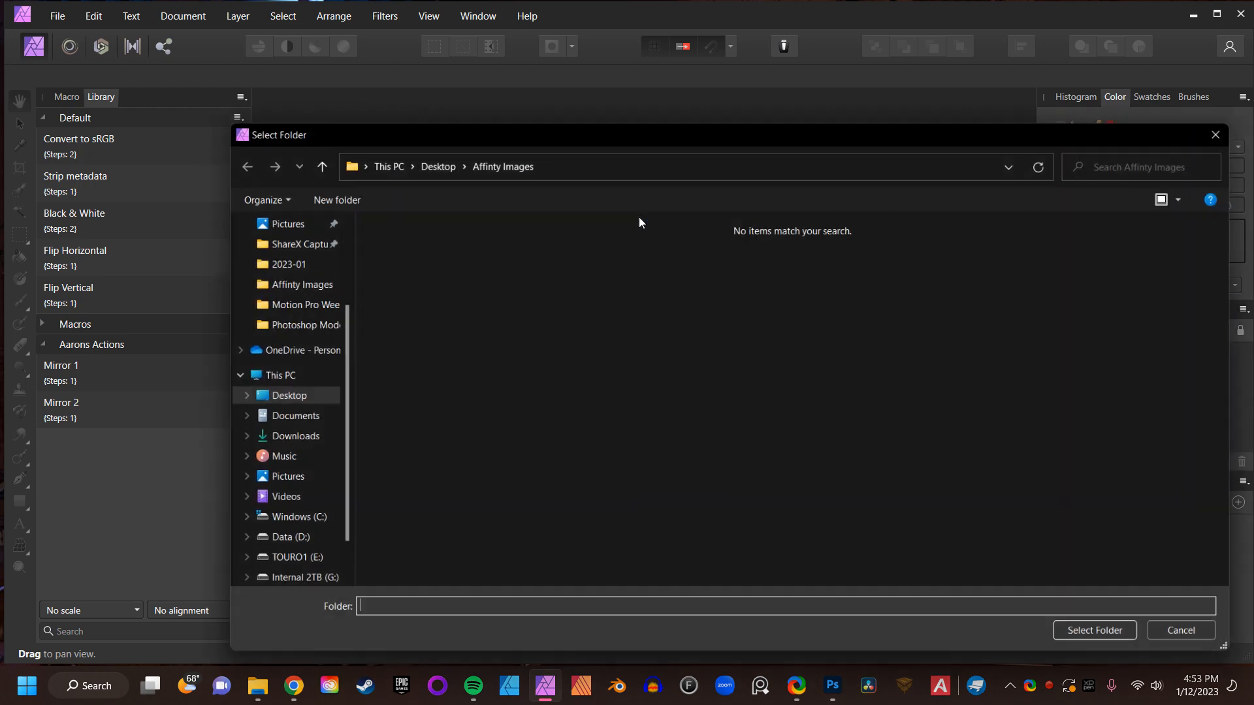
pyautogui.moveTo(602, 139); pyautogui.dragTo(526, 80)
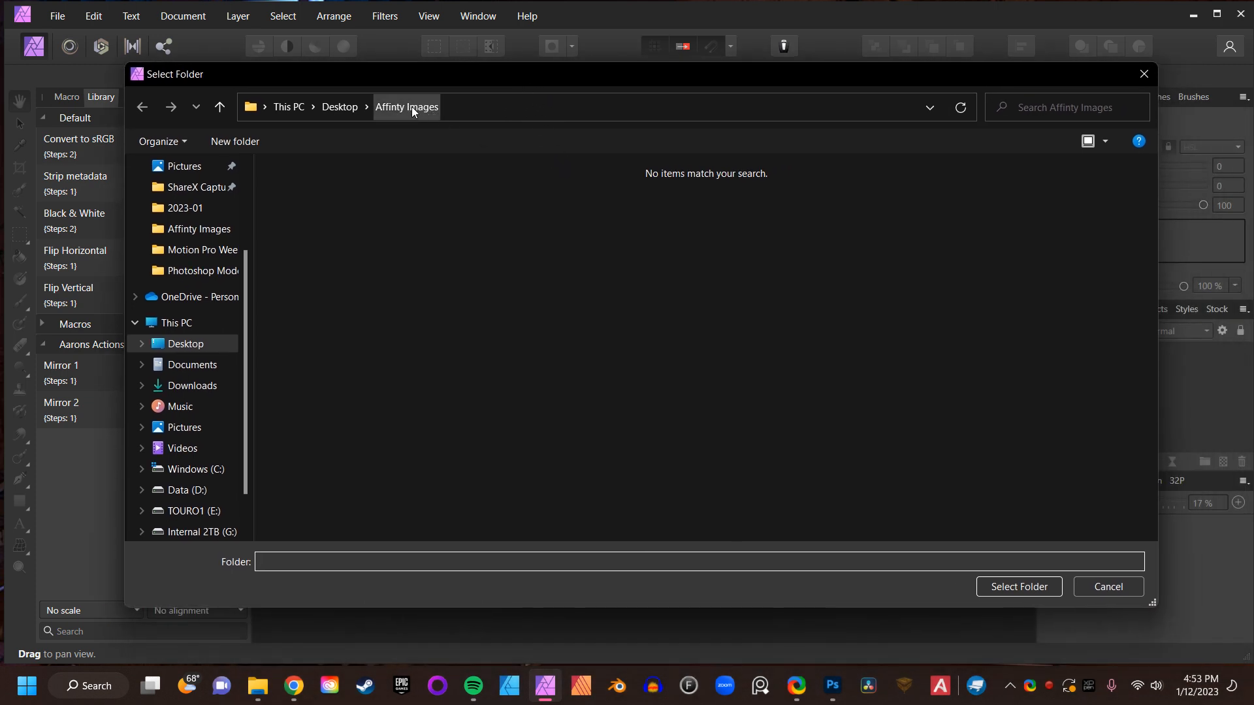
pyautogui.click(249, 141)
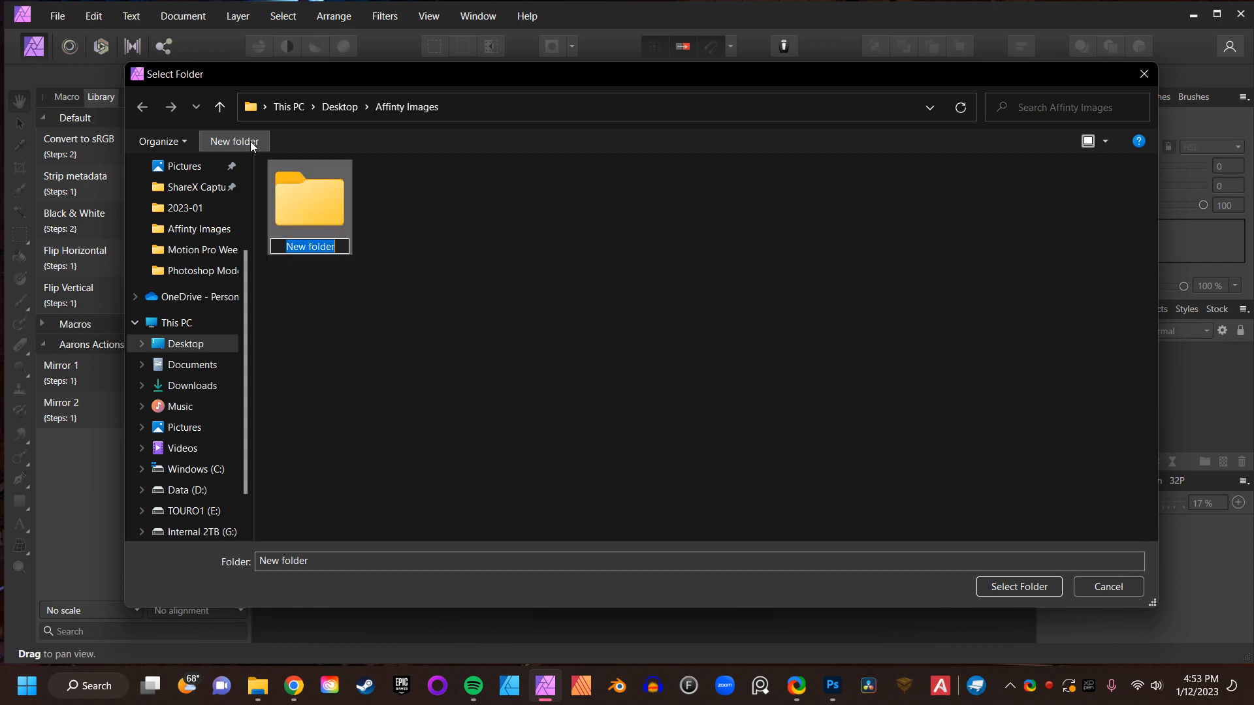
pyautogui.write('Mirrore')
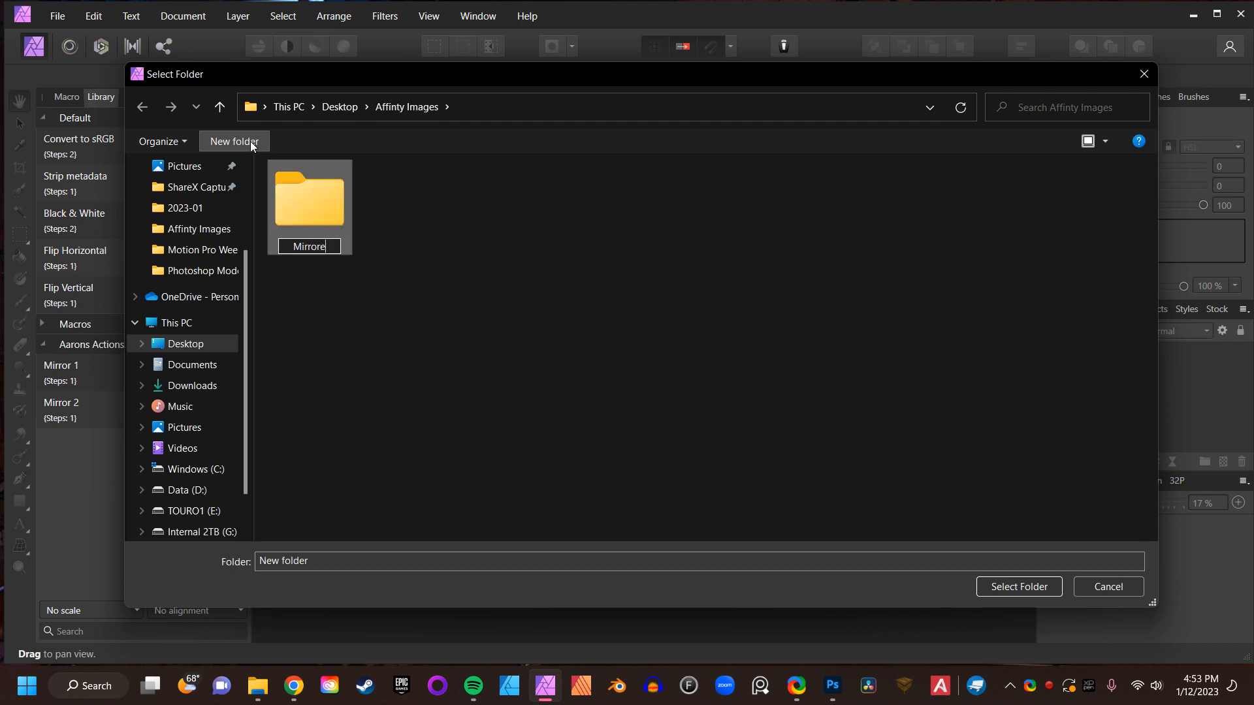
pyautogui.write('d Cop')
pyautogui.press('BackSpace')
pyautogui.press('BackSpace')
pyautogui.press('BackSpace')
pyautogui.press('BackSpace')
pyautogui.press('BackSpace')
pyautogui.press('BackSpace')
pyautogui.write('1 Copies')
pyautogui.press('Return')
pyautogui.doubleClick(338, 211)
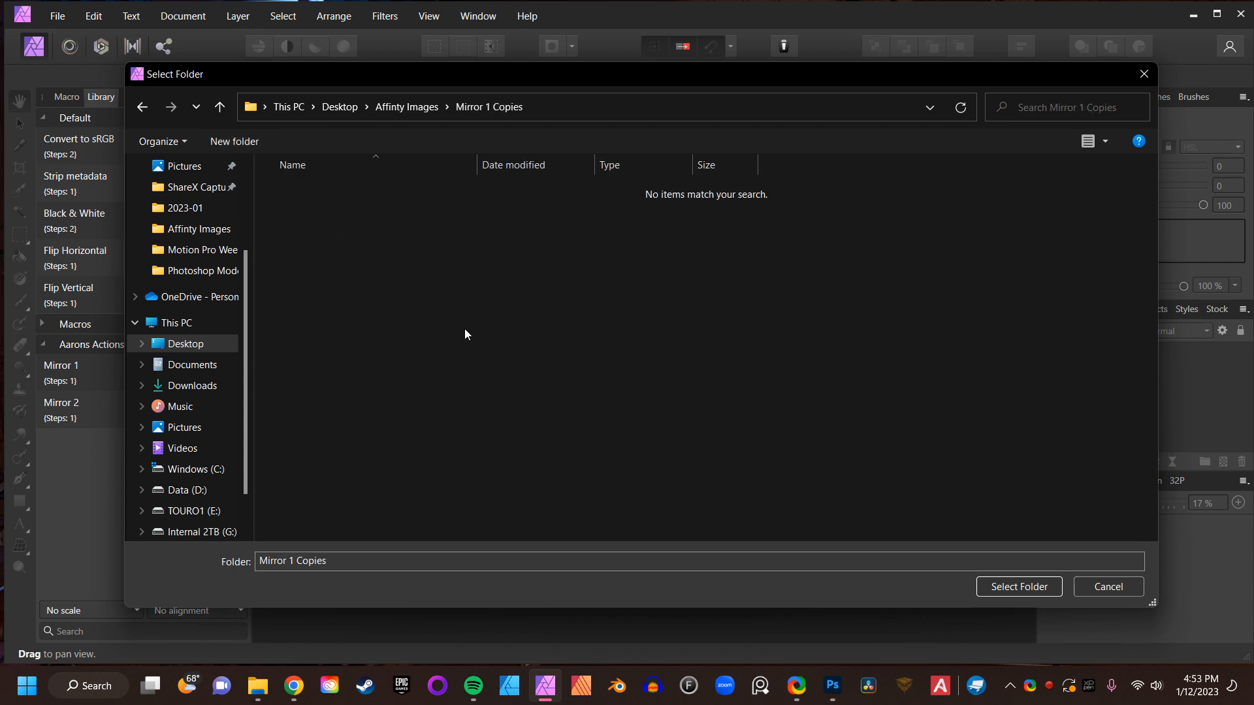
pyautogui.click(999, 589)
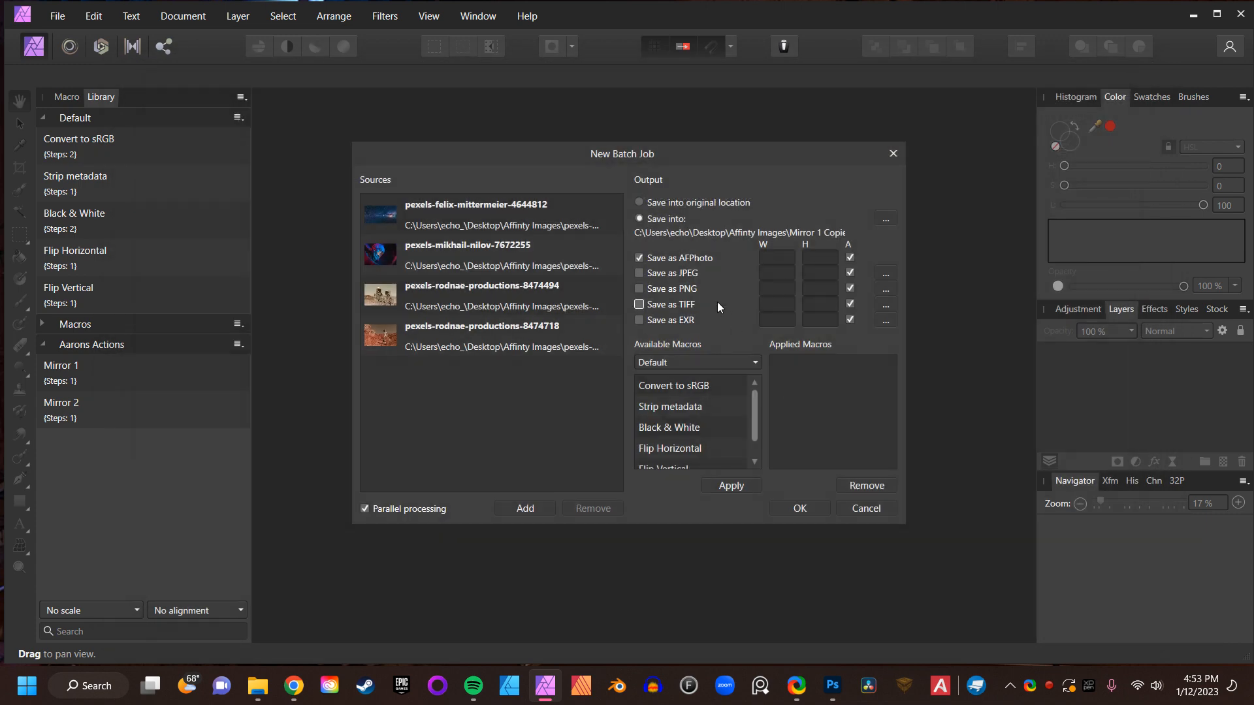
# - Switch the output format from AFPhoto to JPEG and set the JPEG resampler to Bicubic
pyautogui.click(639, 257)
pyautogui.click(640, 273)
pyautogui.click(886, 278)
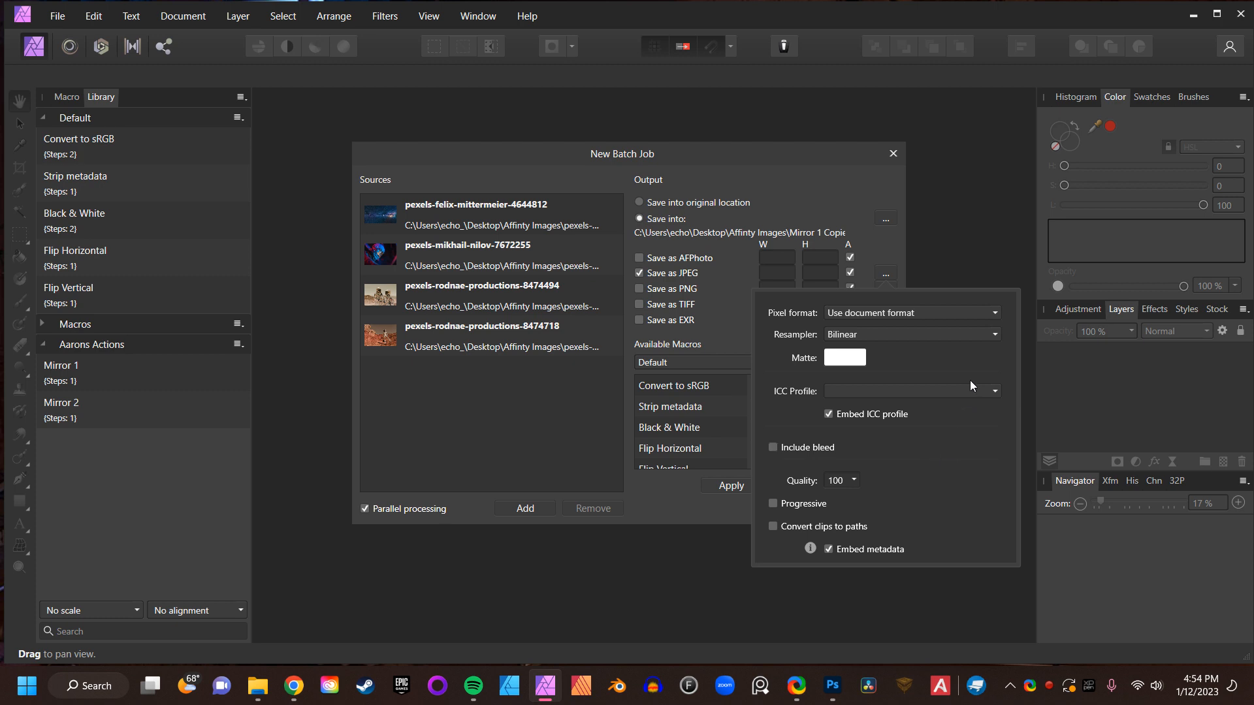
pyautogui.click(965, 337)
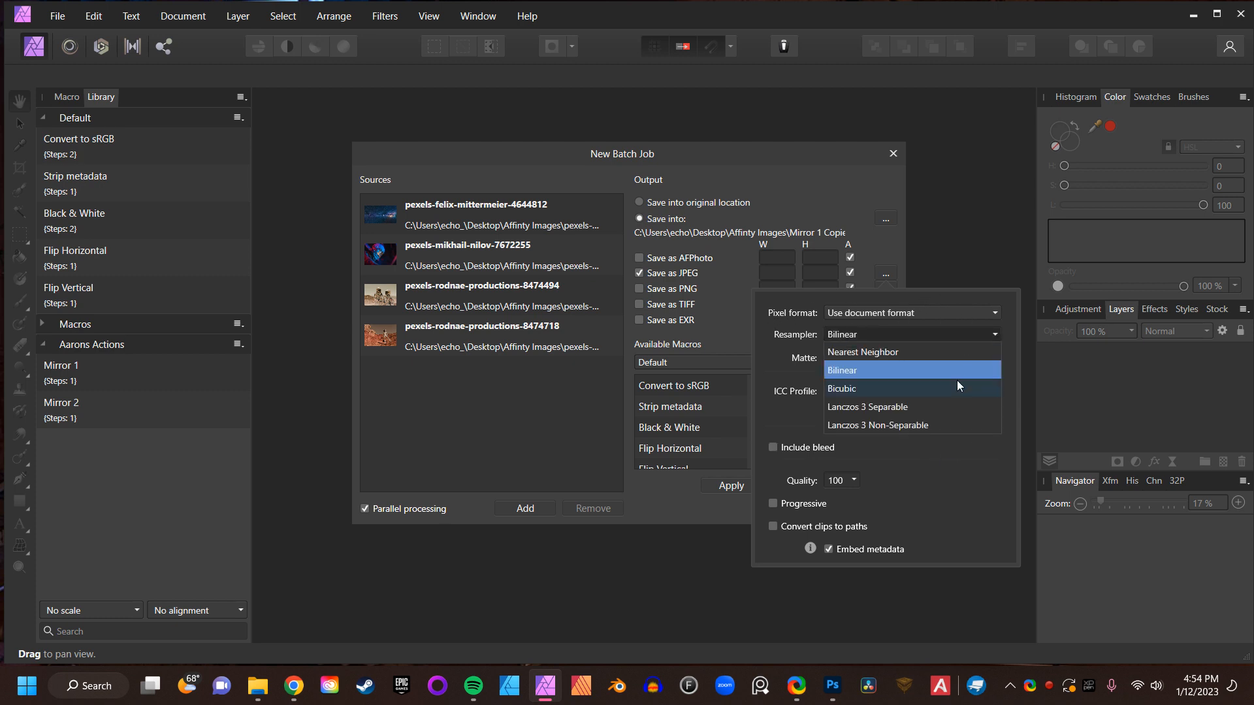
pyautogui.click(922, 390)
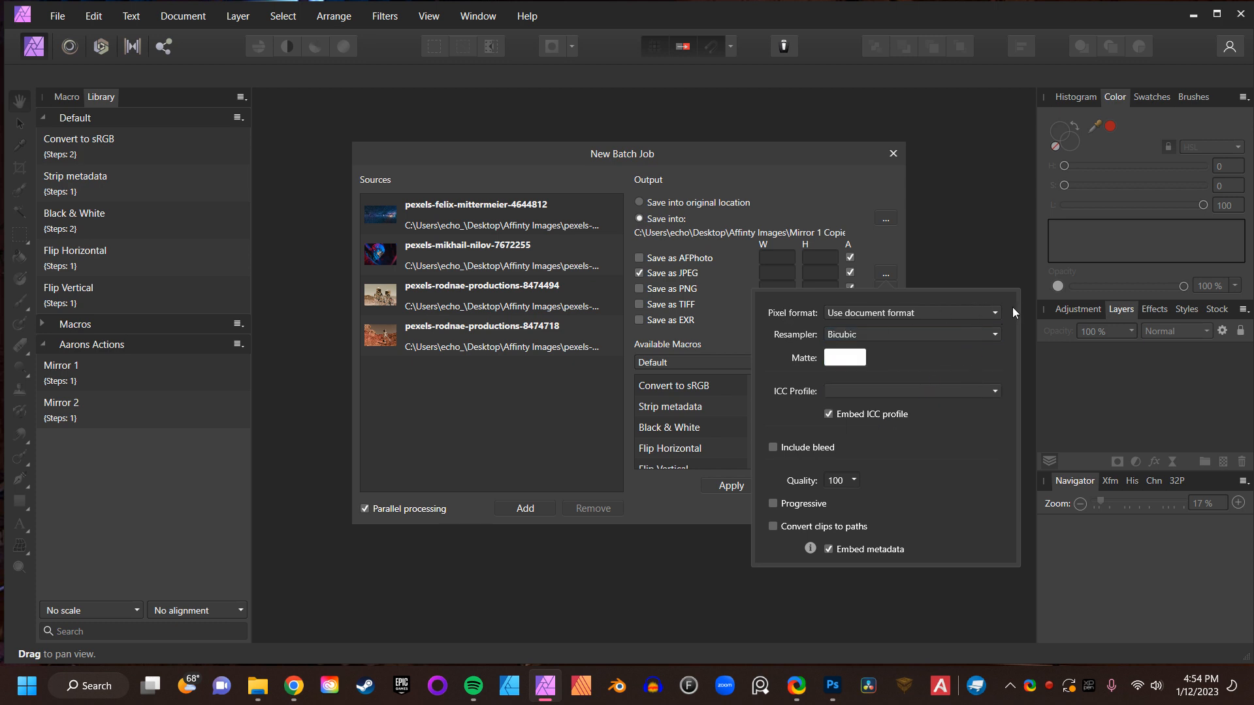
pyautogui.click(878, 247)
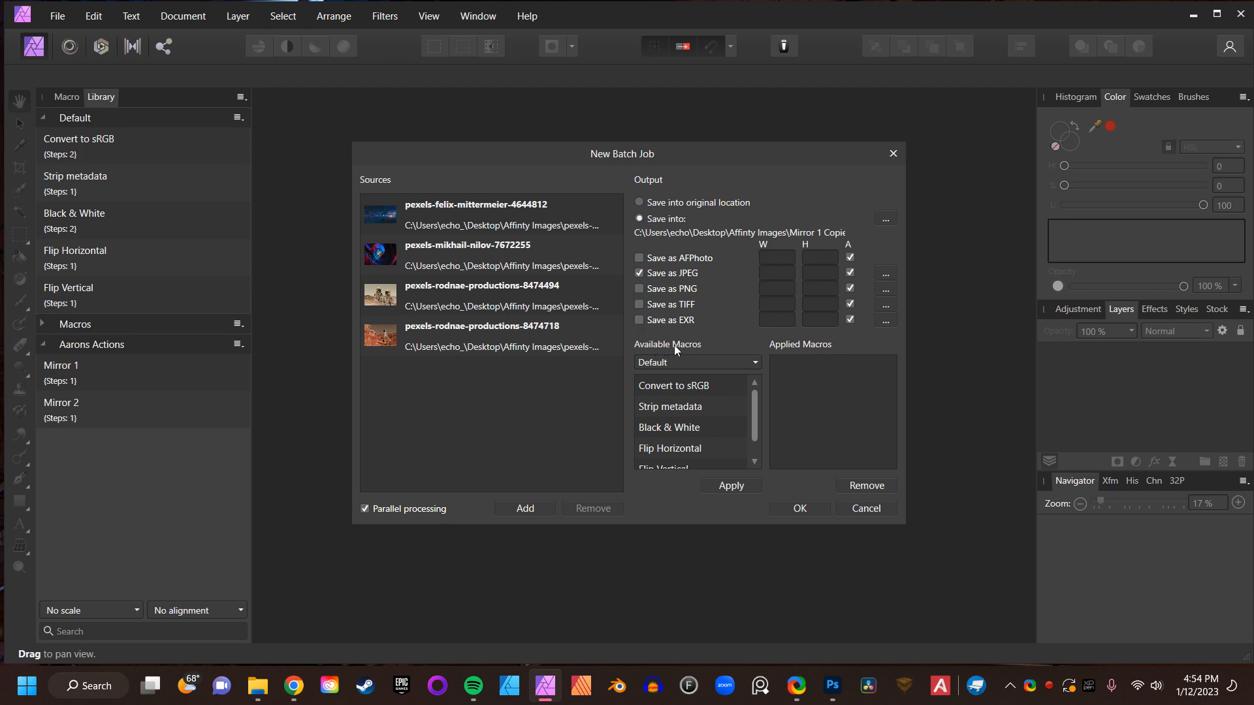
# - Apply the Mirror 1 macro from the Aarons Actions category and run the batch job
pyautogui.click(690, 363)
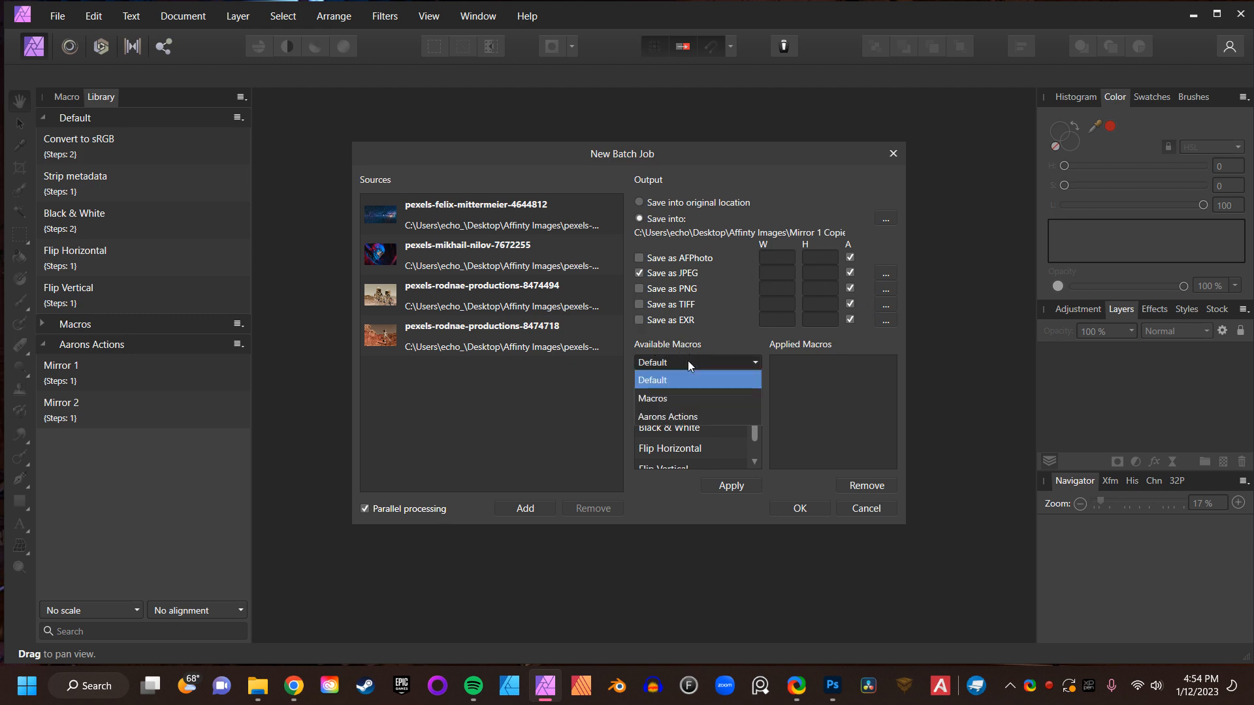
pyautogui.click(678, 416)
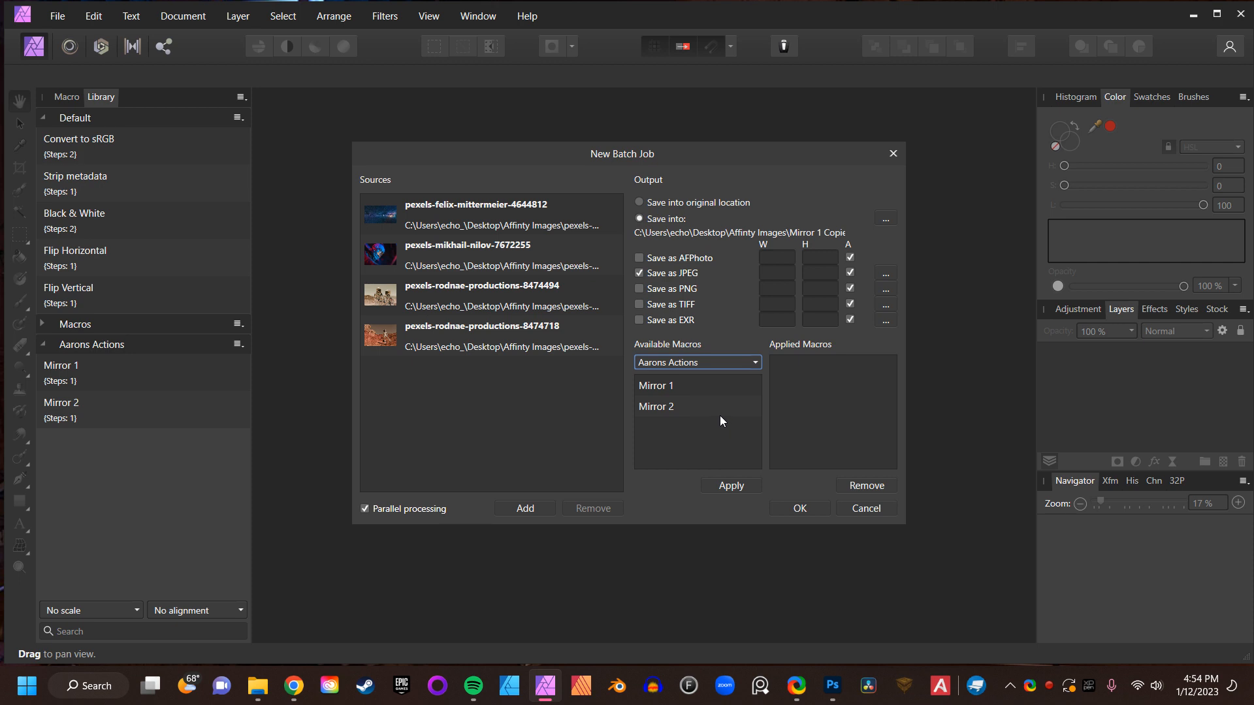
pyautogui.click(679, 387)
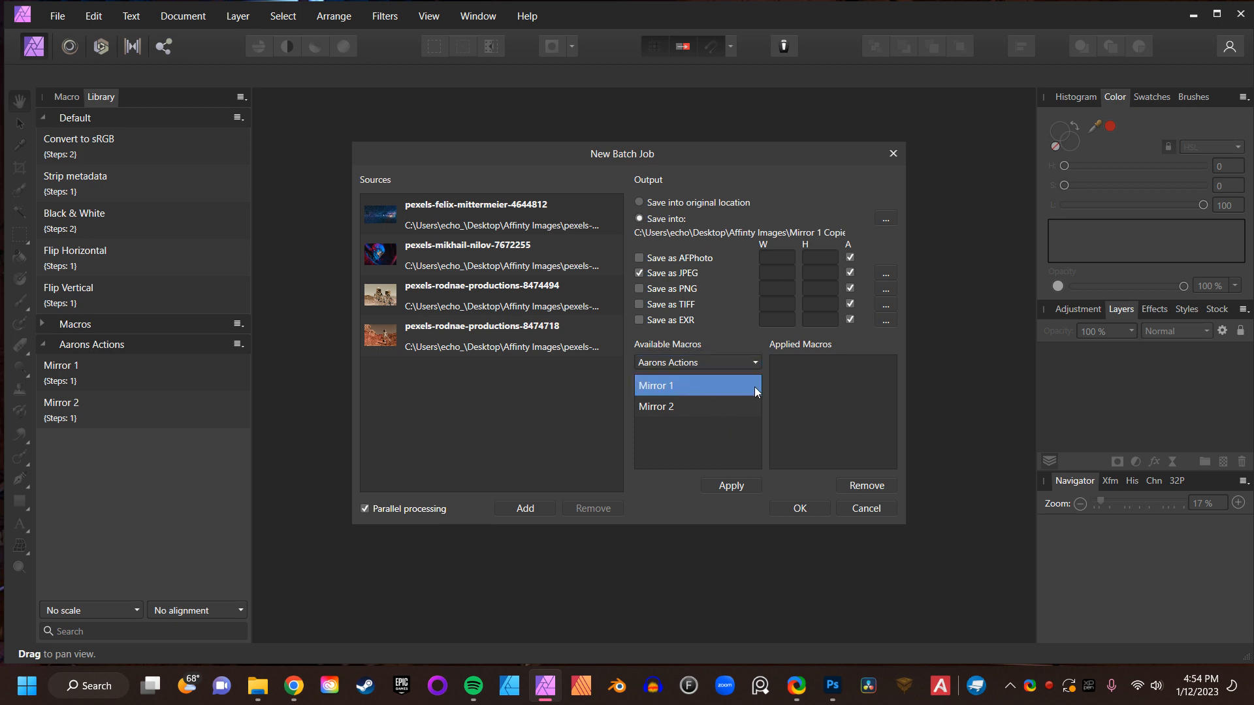
pyautogui.click(733, 486)
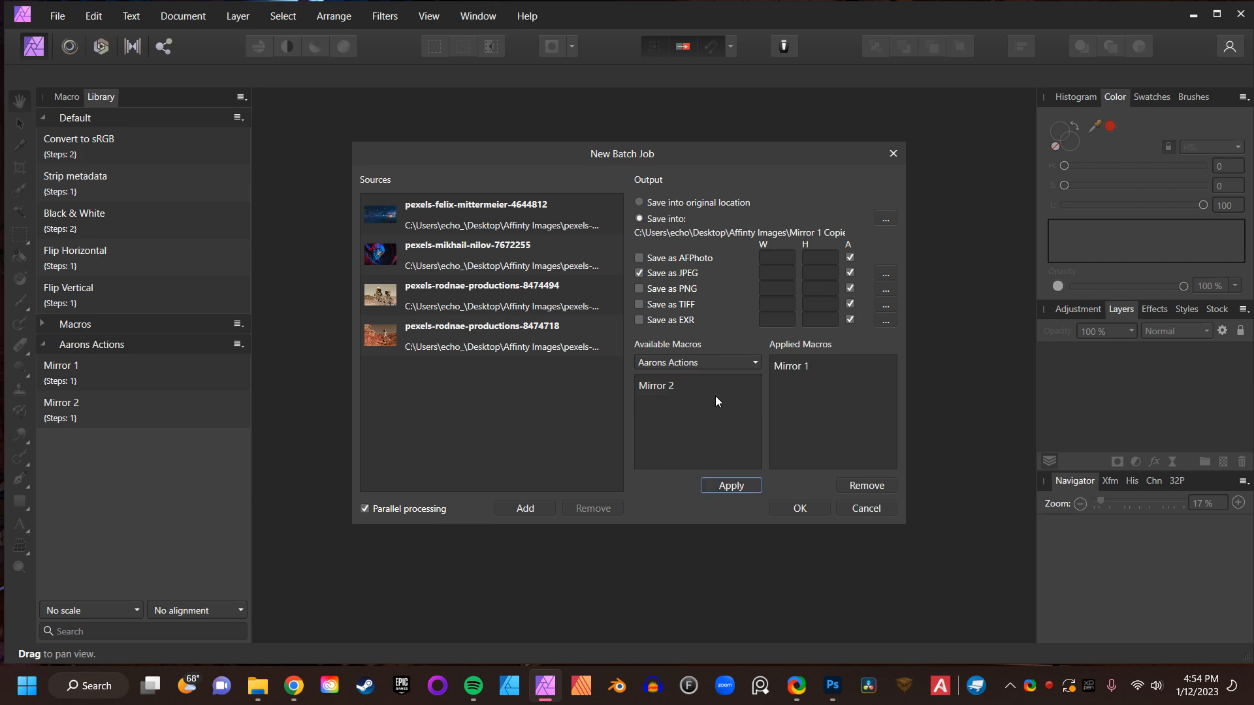
pyautogui.click(800, 508)
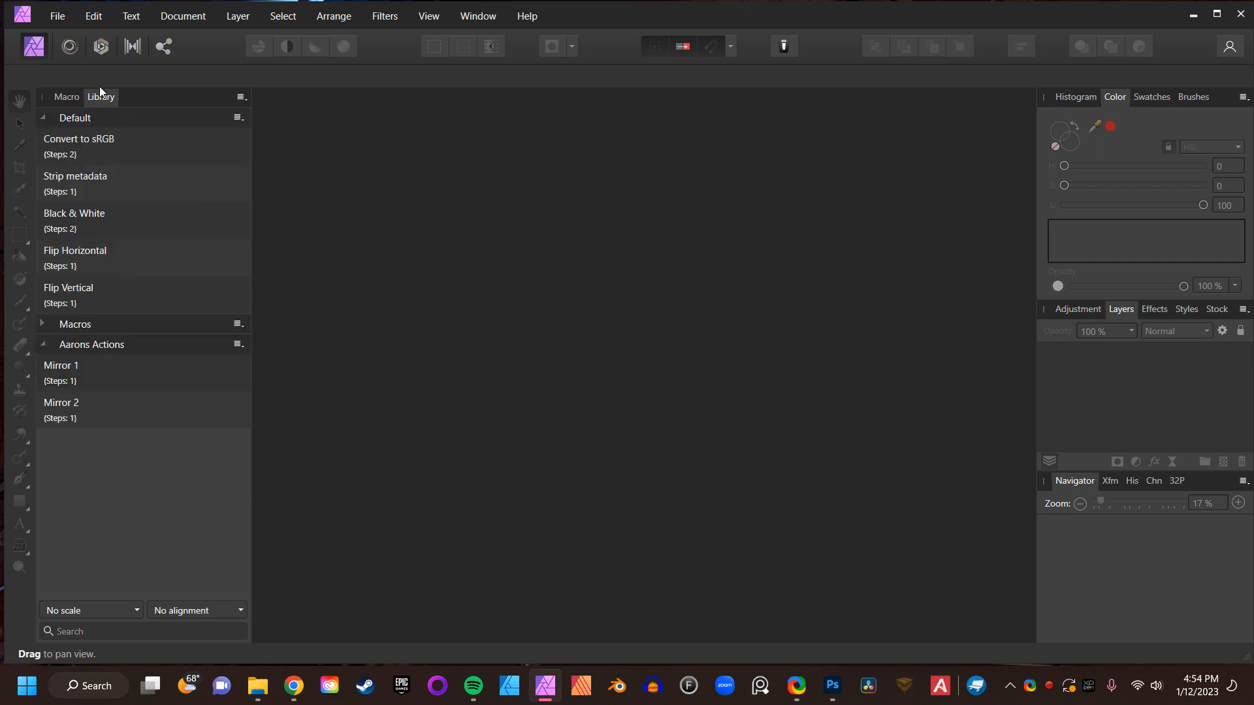
# - Browse the Mirror 1 Copies folder to preview the batch-processed images, then close the open dialog
pyautogui.click(61, 17)
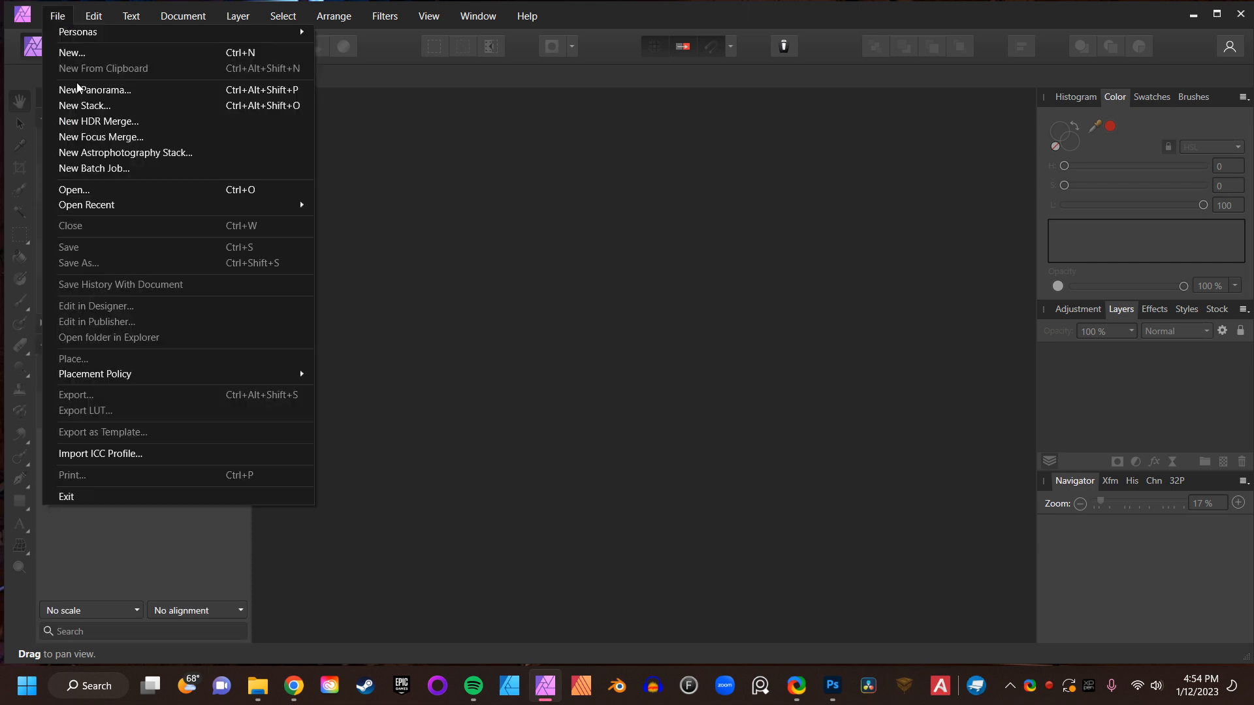
pyautogui.click(113, 184)
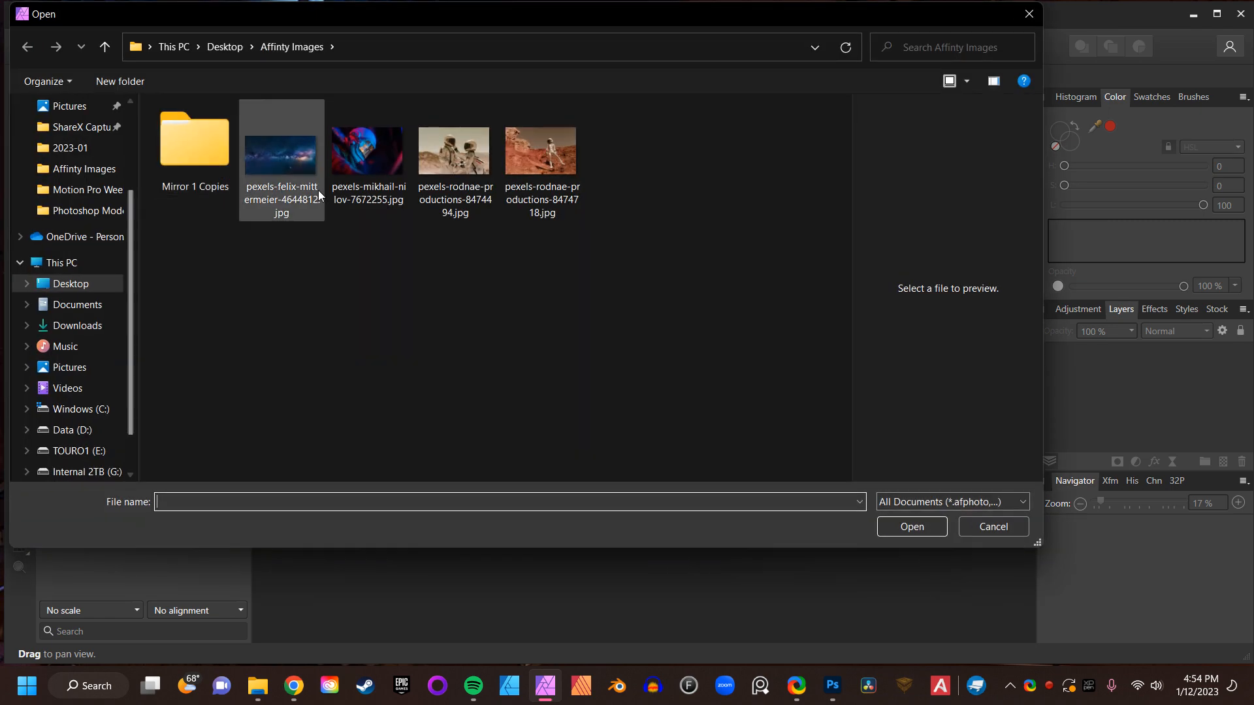
pyautogui.doubleClick(190, 128)
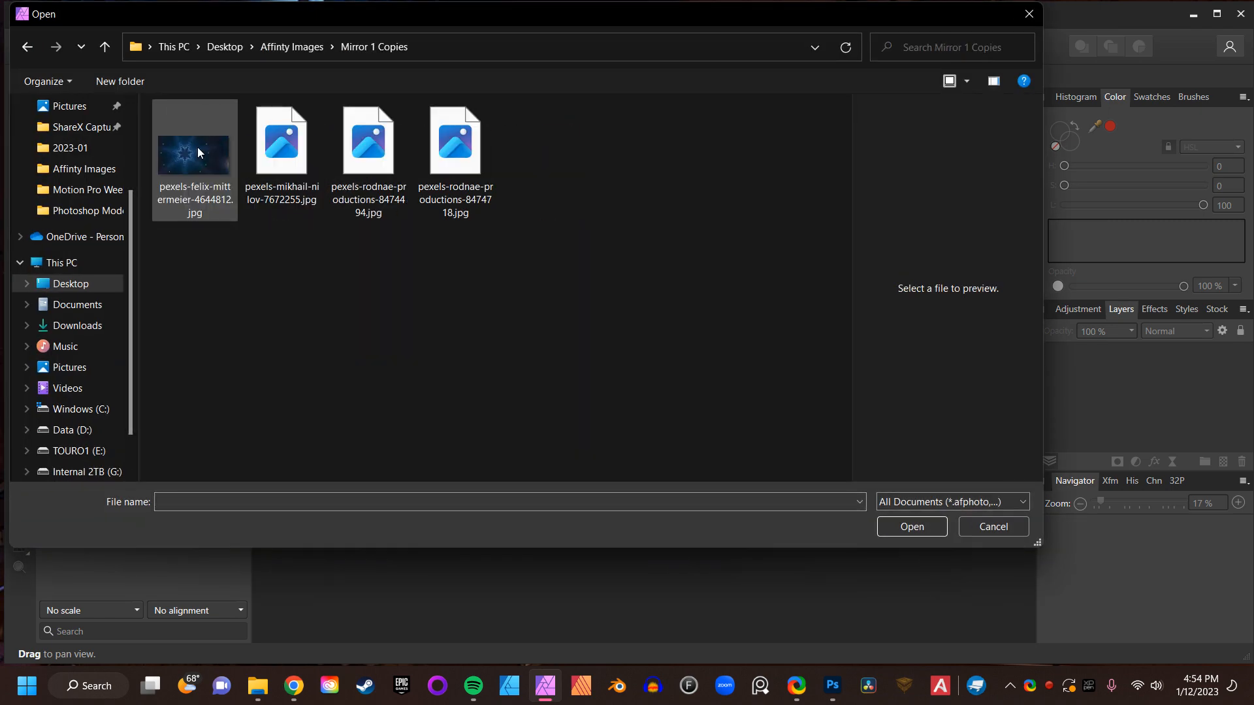
pyautogui.click(202, 139)
pyautogui.click(272, 149)
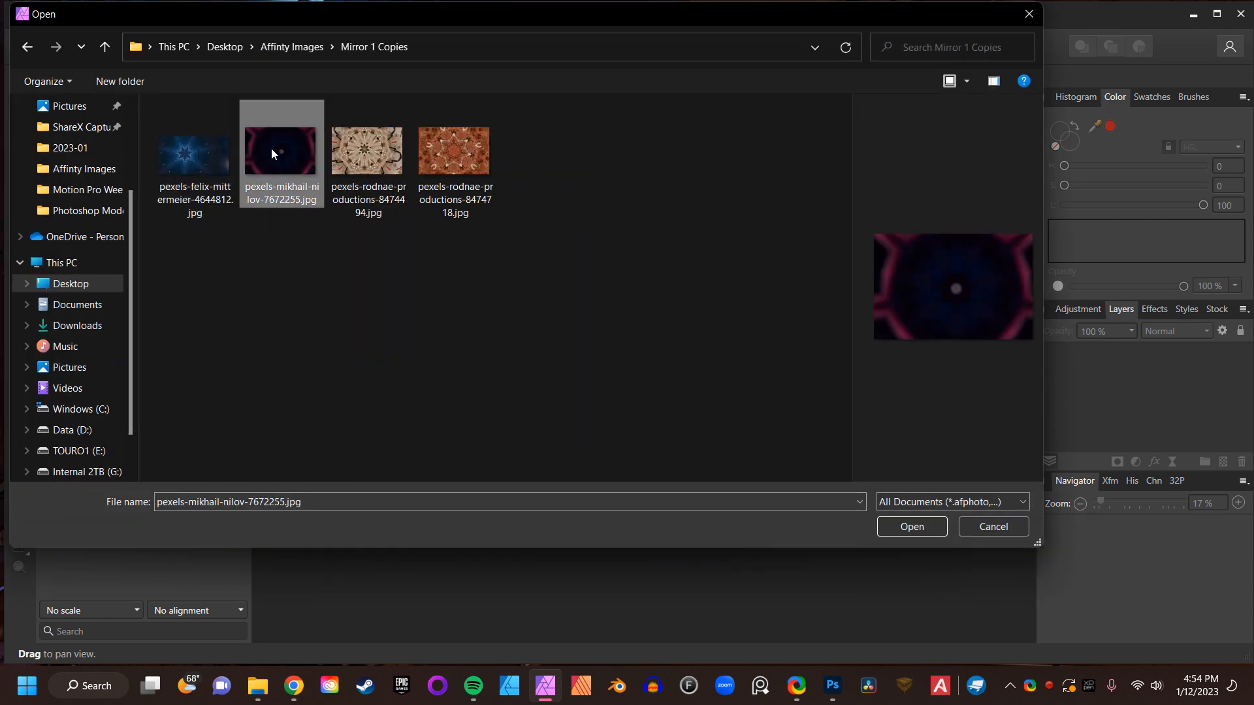
pyautogui.click(363, 148)
pyautogui.click(439, 150)
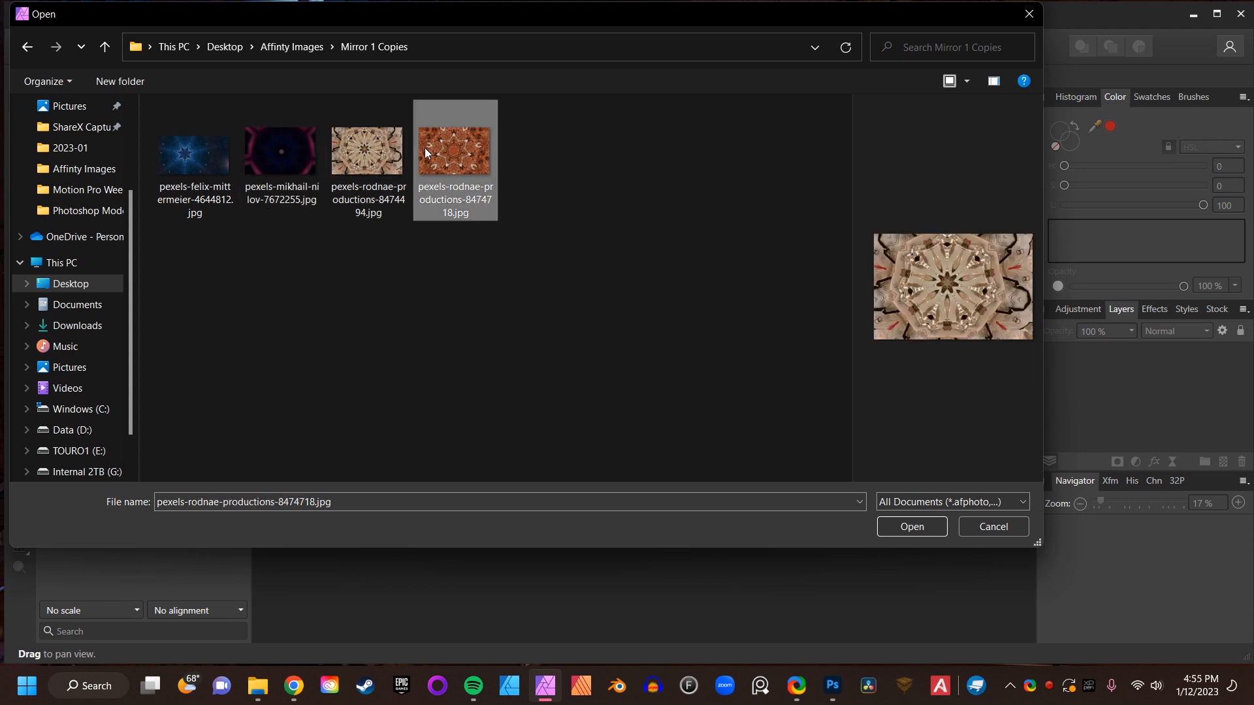
pyautogui.click(379, 157)
pyautogui.click(300, 163)
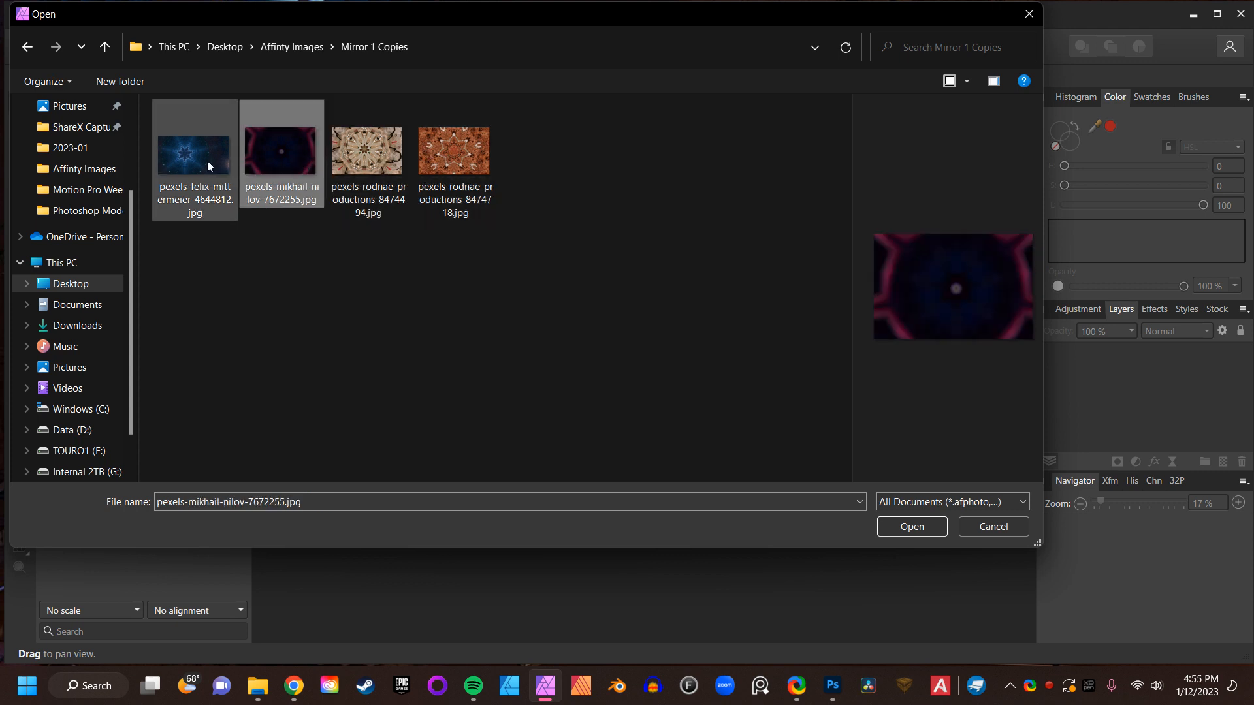
pyautogui.click(206, 161)
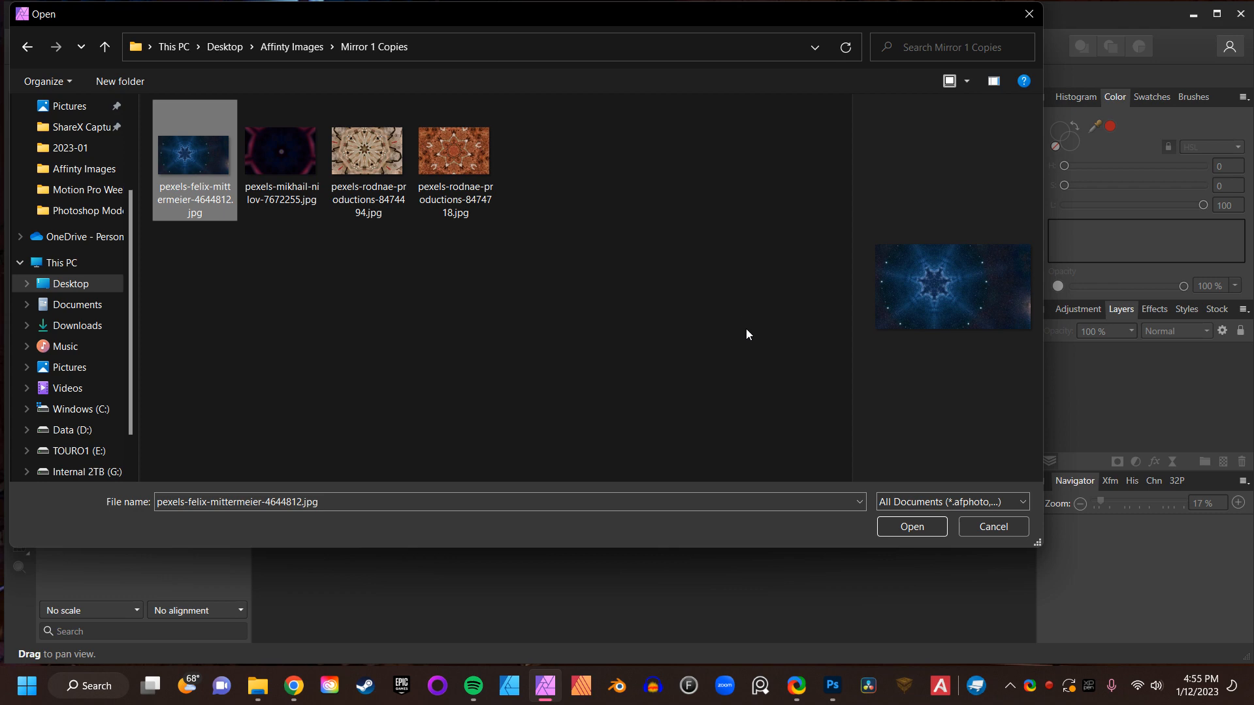
pyautogui.click(970, 527)
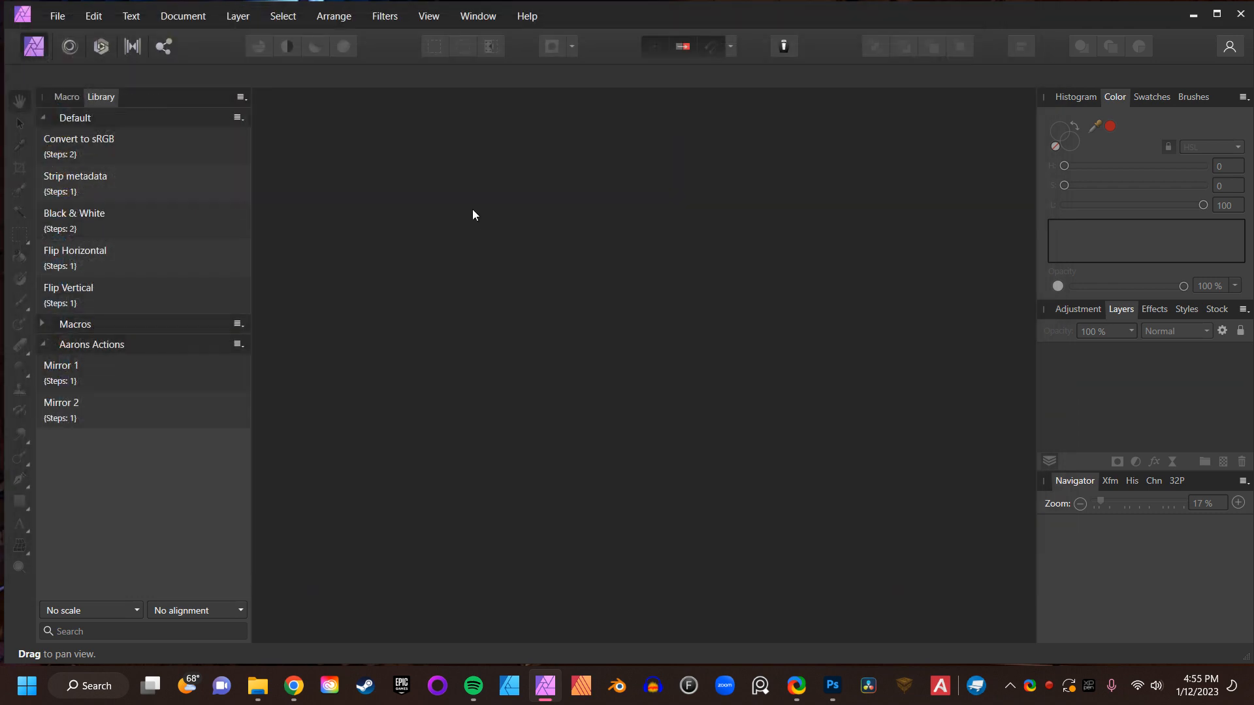
# - Start another batch job and add the four original pexels photos from Affinity Images as sources
pyautogui.click(57, 20)
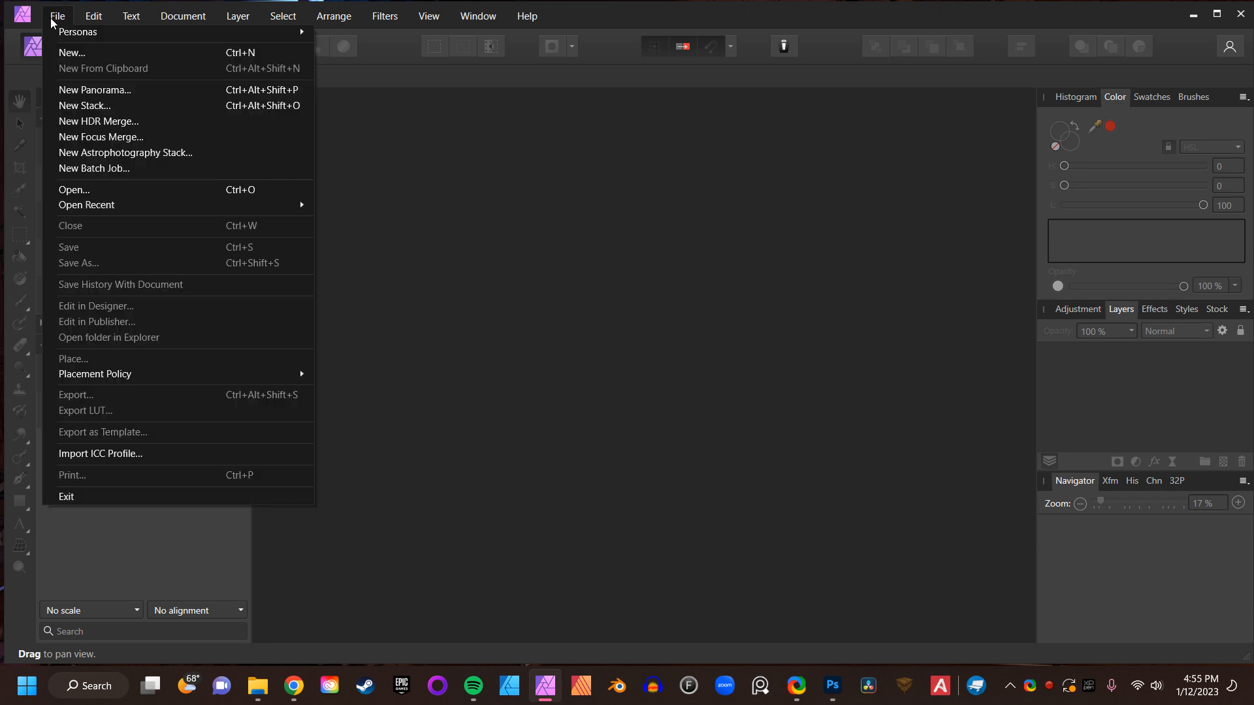
pyautogui.click(118, 169)
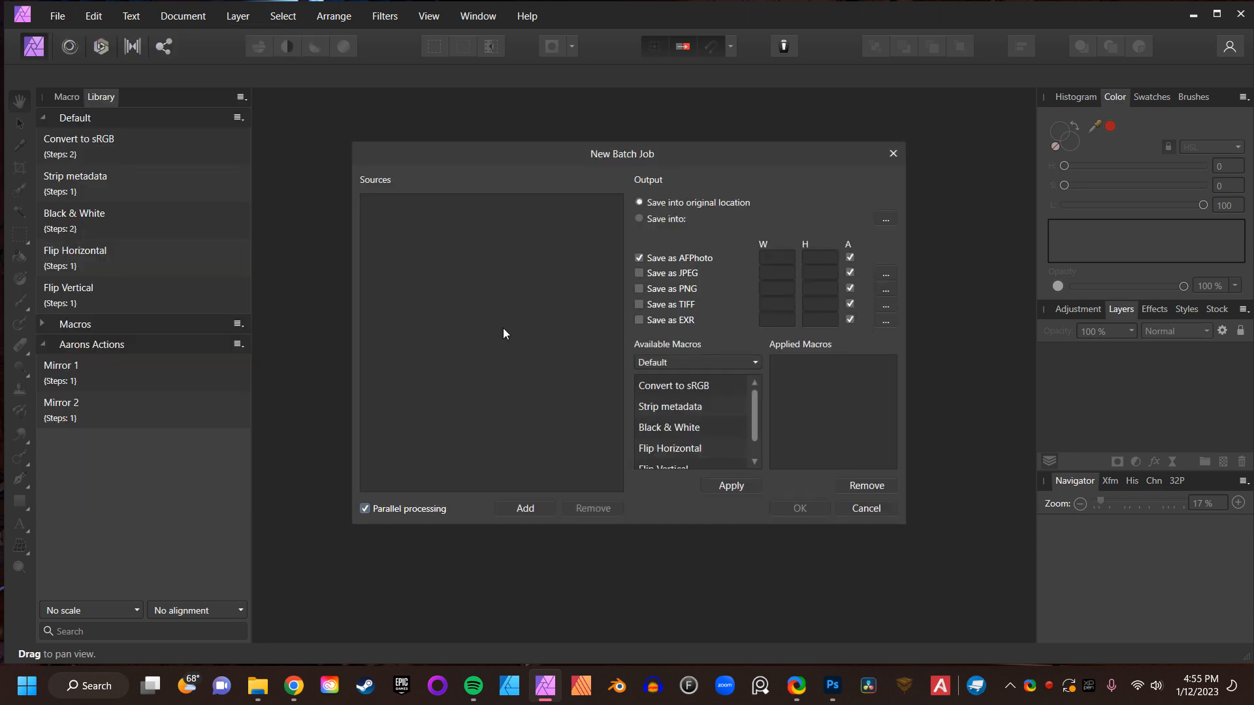
pyautogui.click(524, 504)
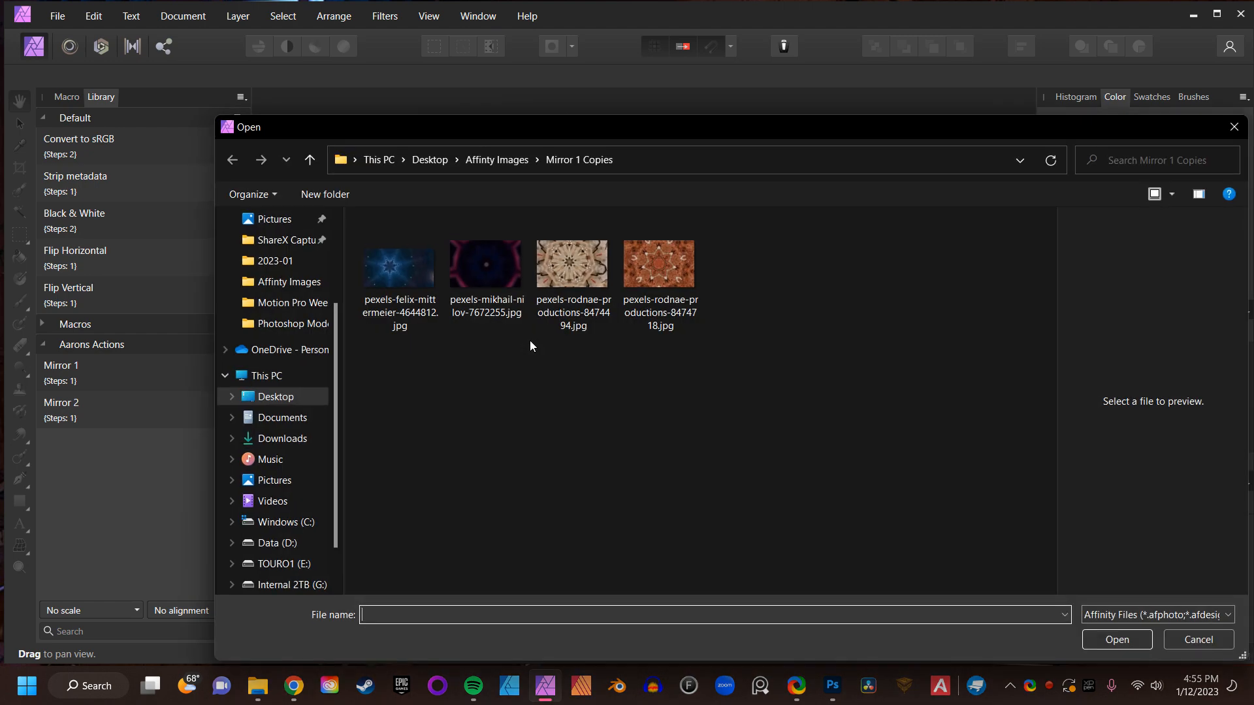
pyautogui.click(310, 163)
pyautogui.moveTo(818, 365); pyautogui.dragTo(468, 236)
pyautogui.moveTo(852, 397); pyautogui.dragTo(448, 213)
pyautogui.click(1115, 638)
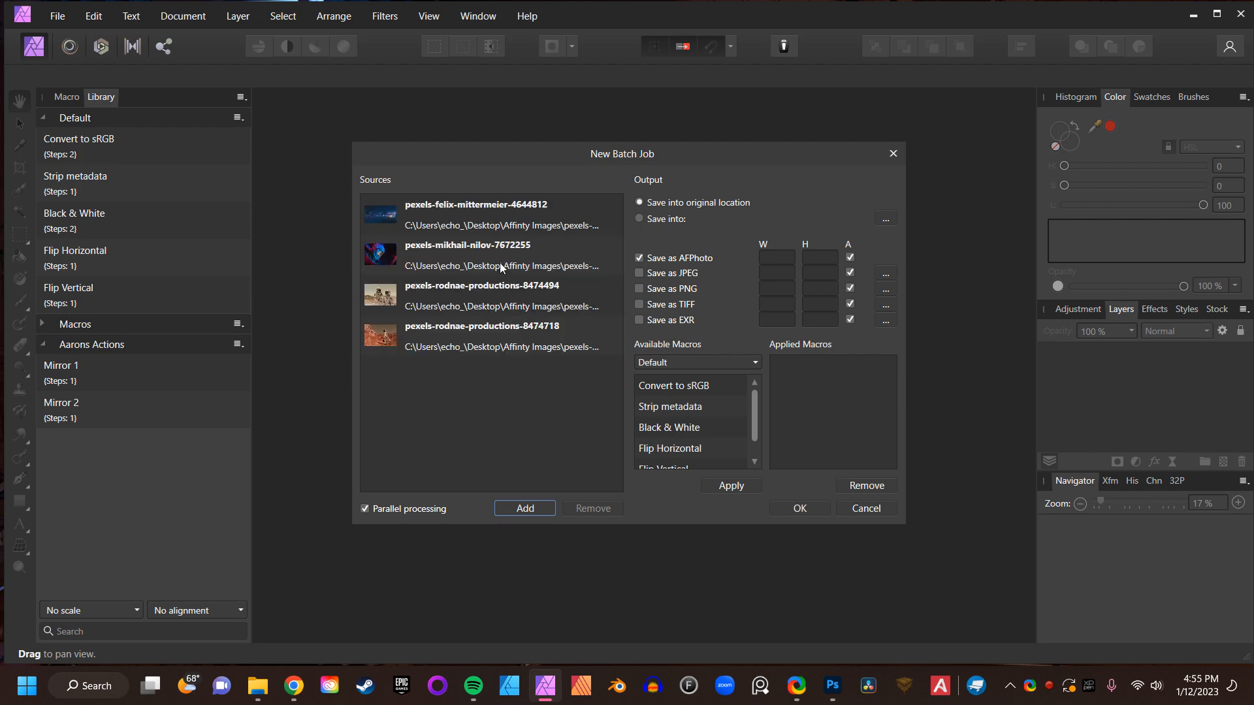
# - Set the batch output to save into a new folder named Mirror 2 Copies inside Affinity Images, as JPEG instead of AFPhoto
pyautogui.click(638, 219)
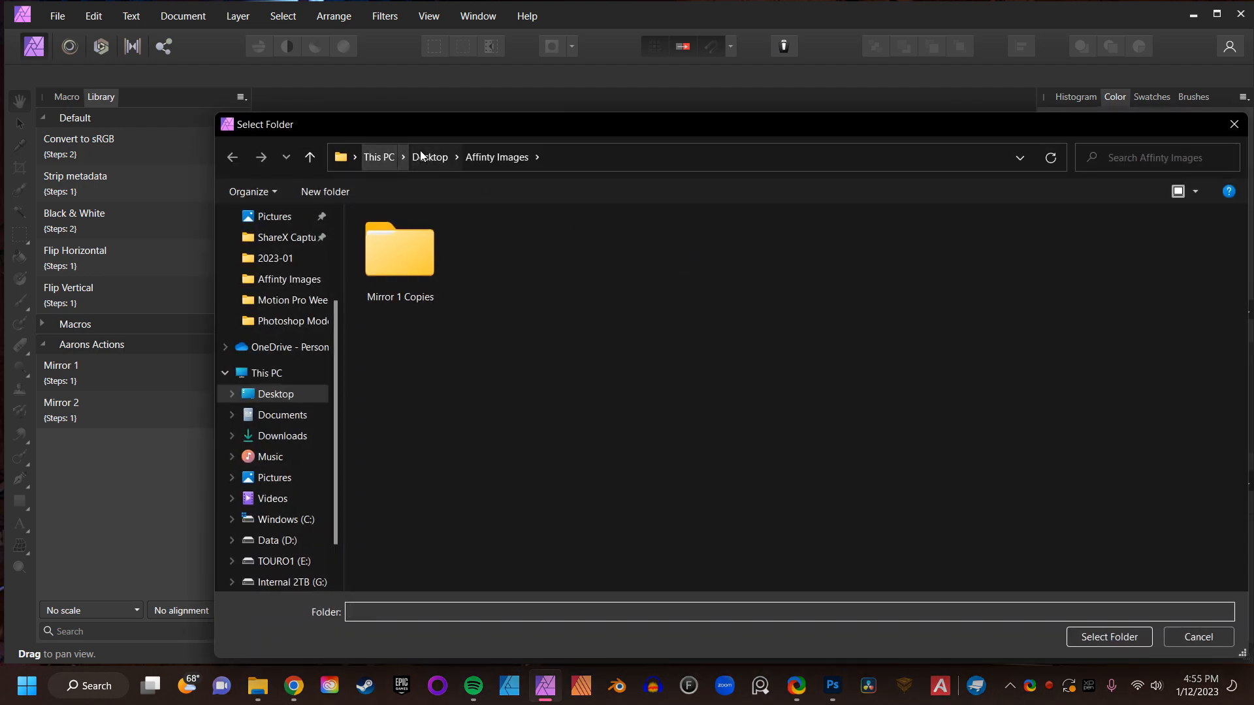
pyautogui.click(330, 191)
pyautogui.write('Mi')
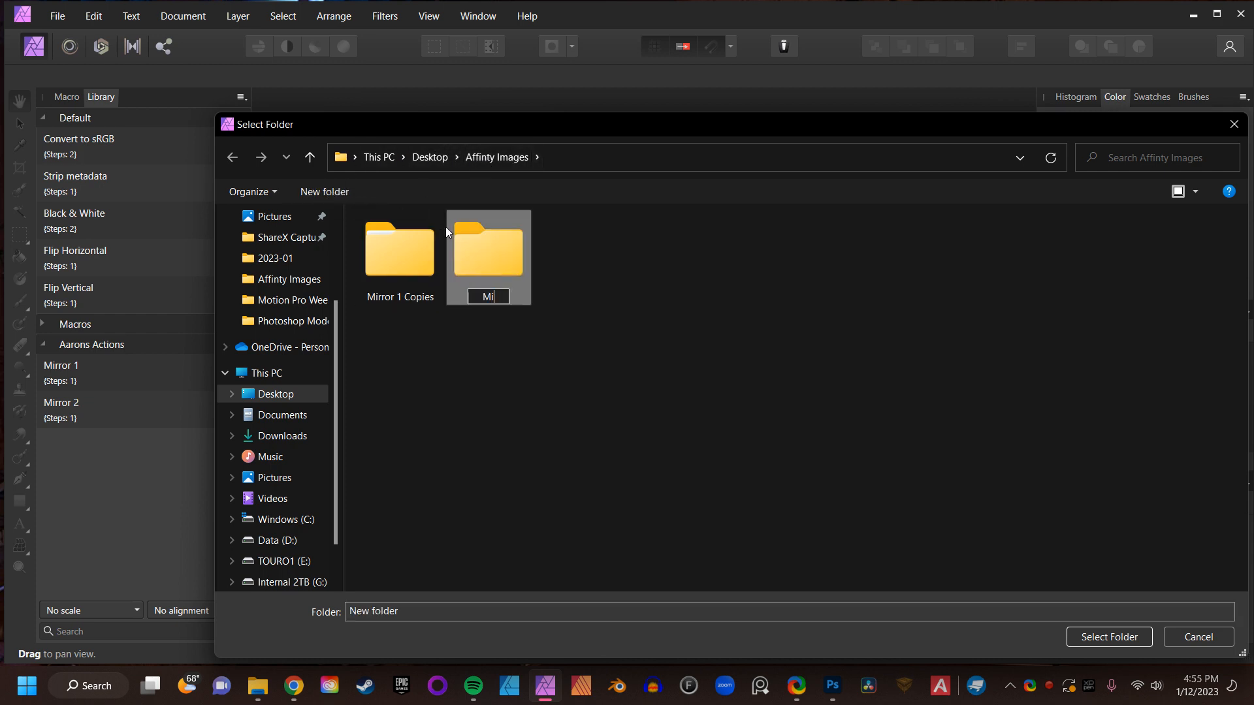
pyautogui.write('rror 2 Copies')
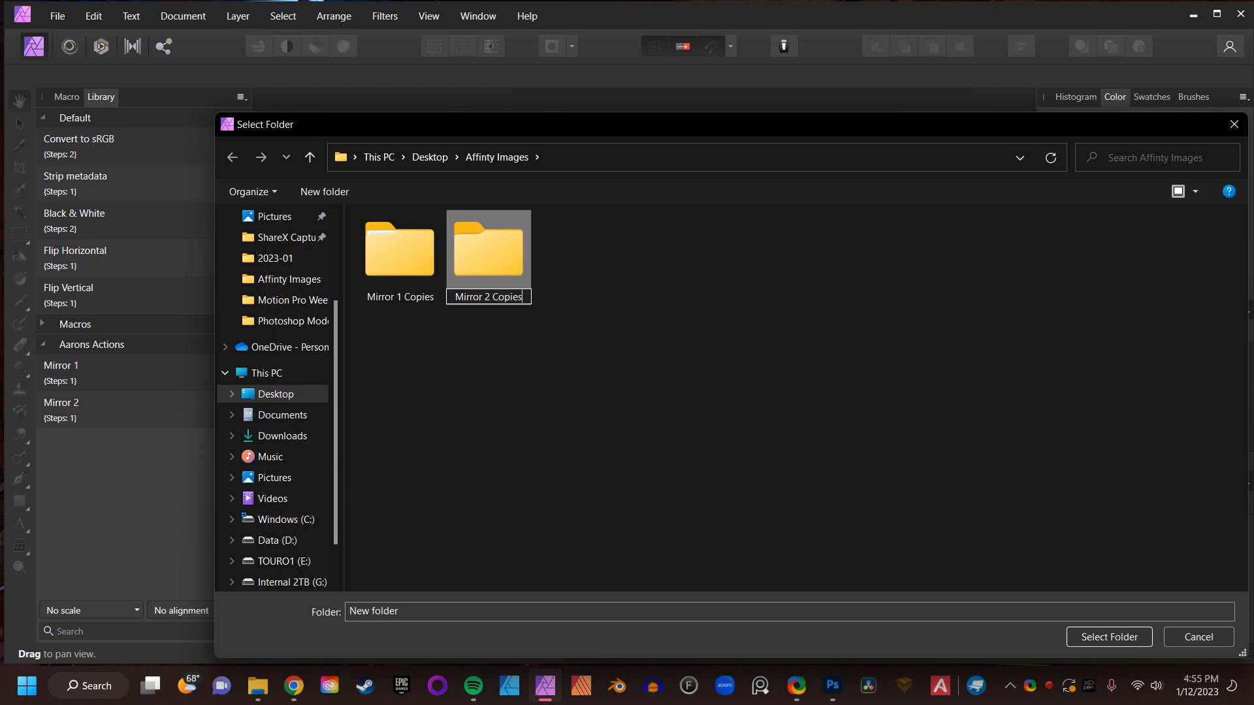
pyautogui.press('Return')
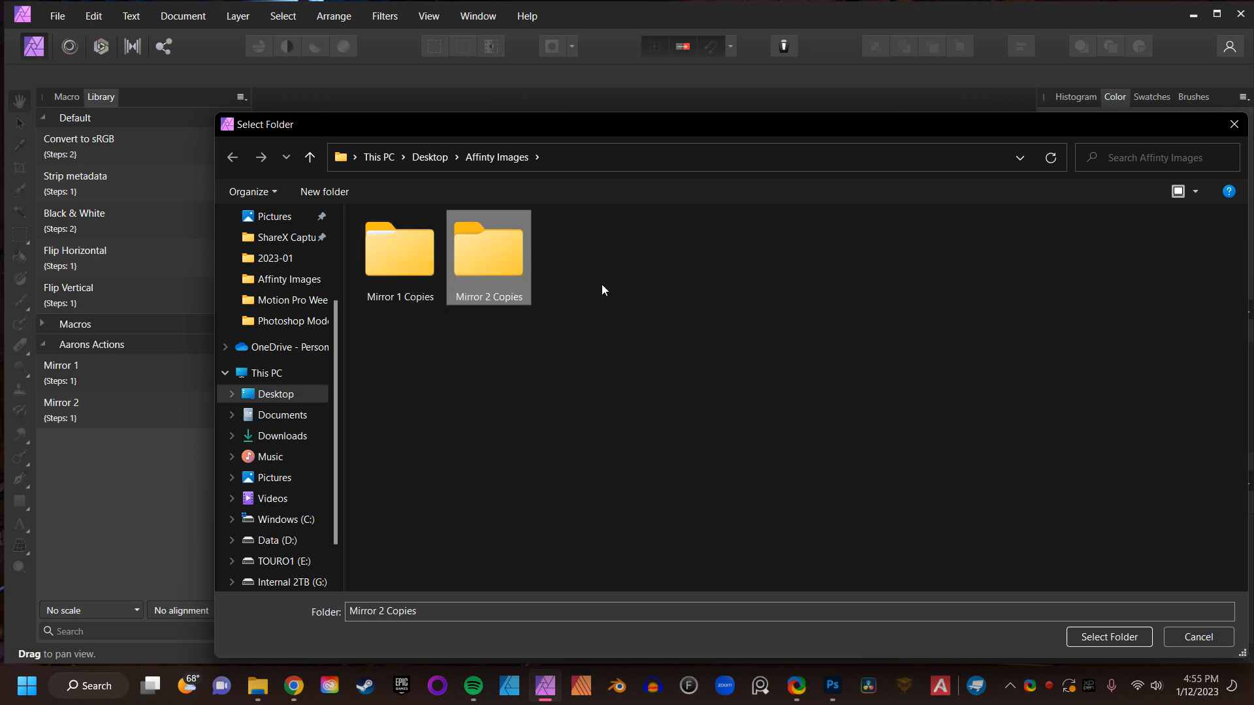
pyautogui.click(1093, 637)
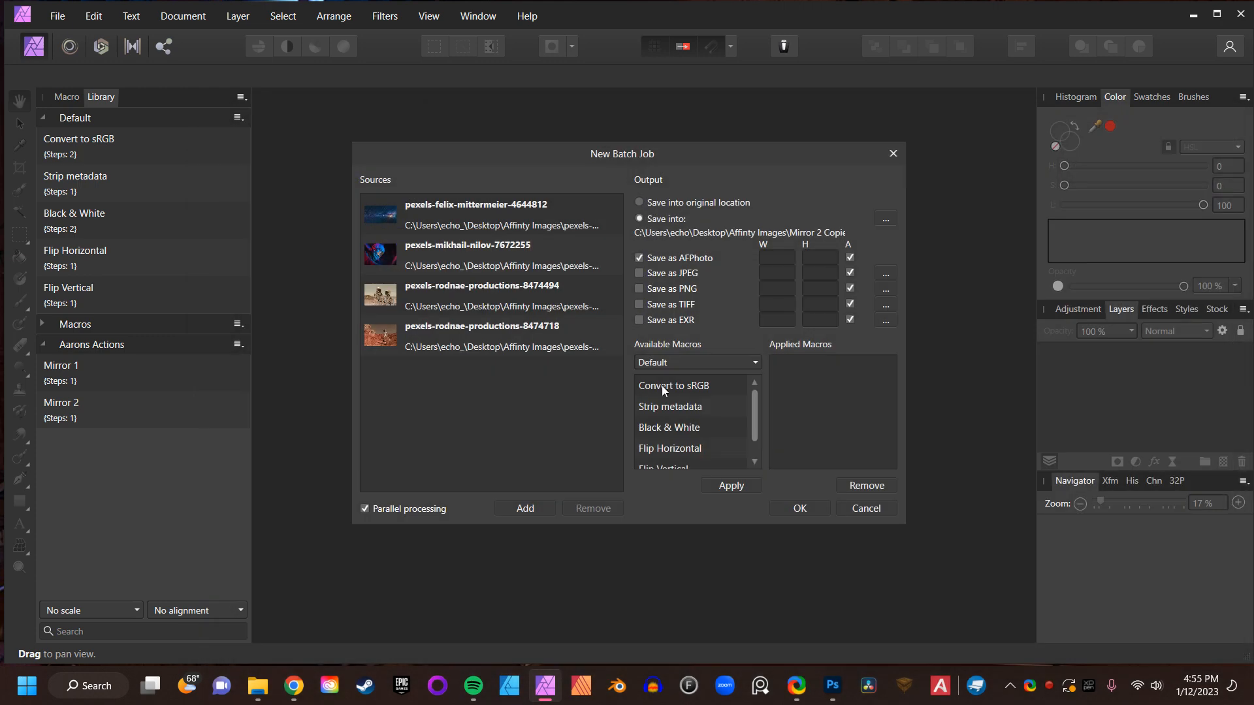
pyautogui.click(639, 258)
pyautogui.click(640, 273)
# - Apply the Mirror 2 macro from the Aarons Actions category and run the batch job
pyautogui.click(736, 361)
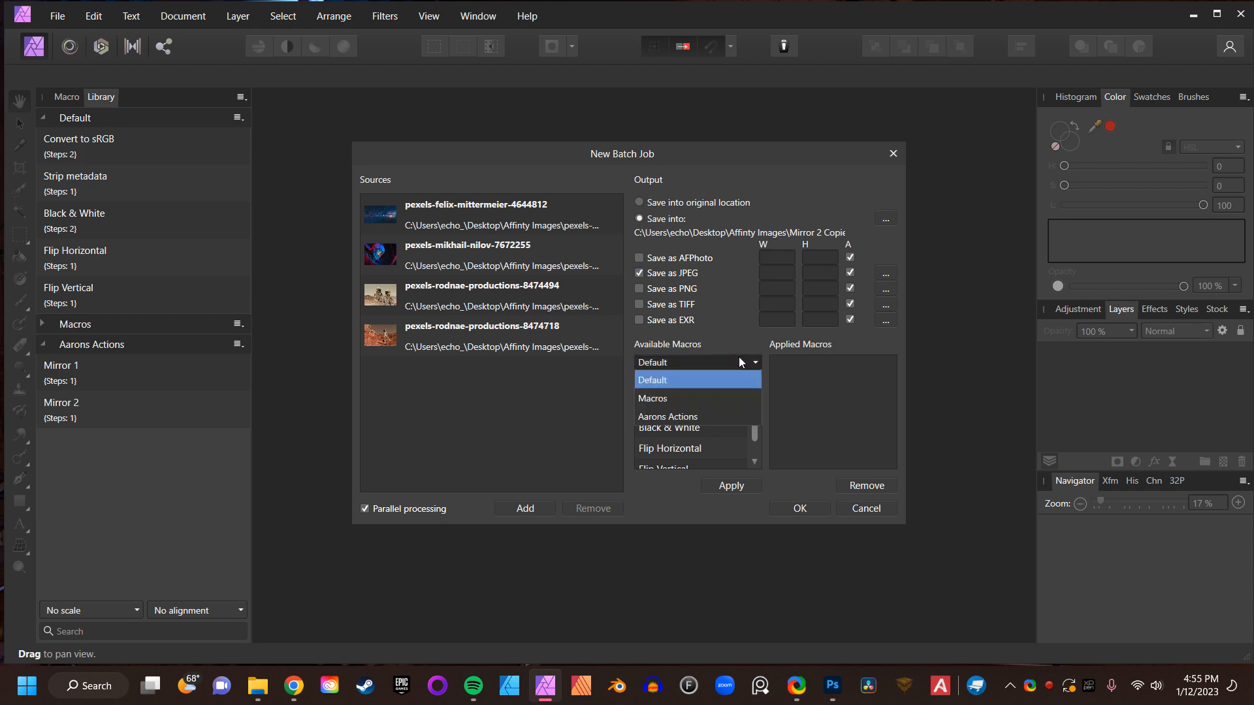
pyautogui.click(729, 418)
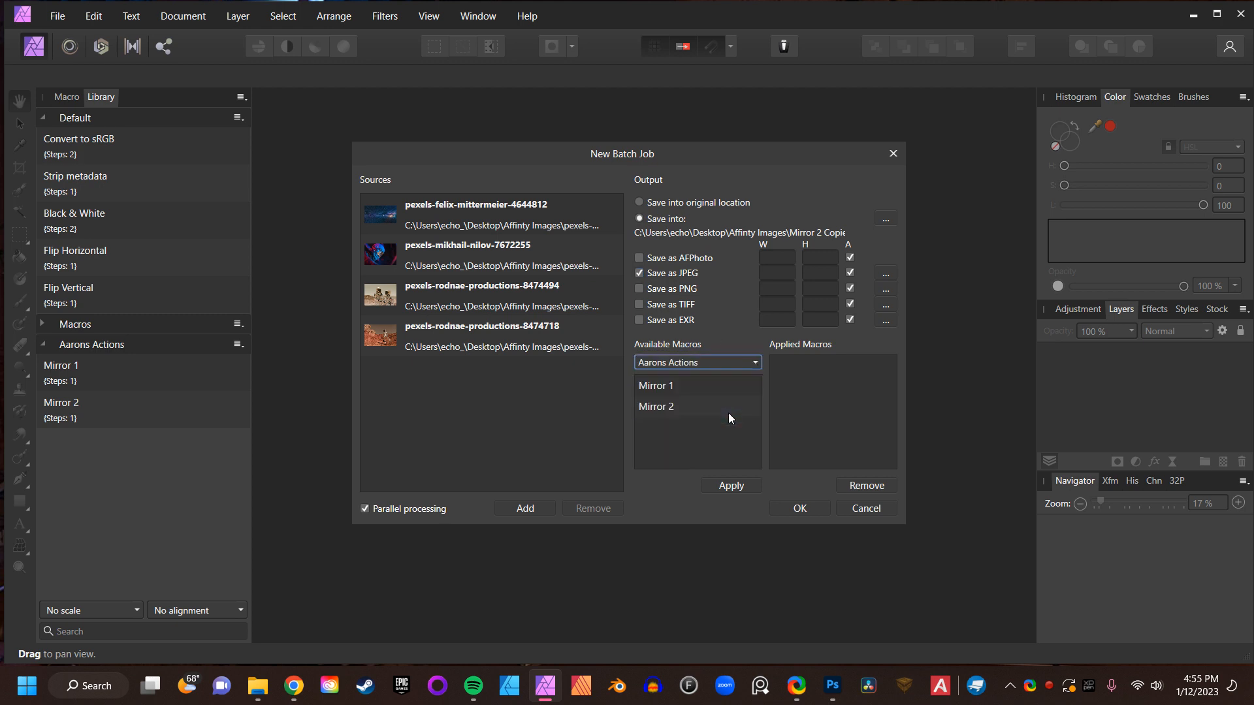
pyautogui.click(673, 407)
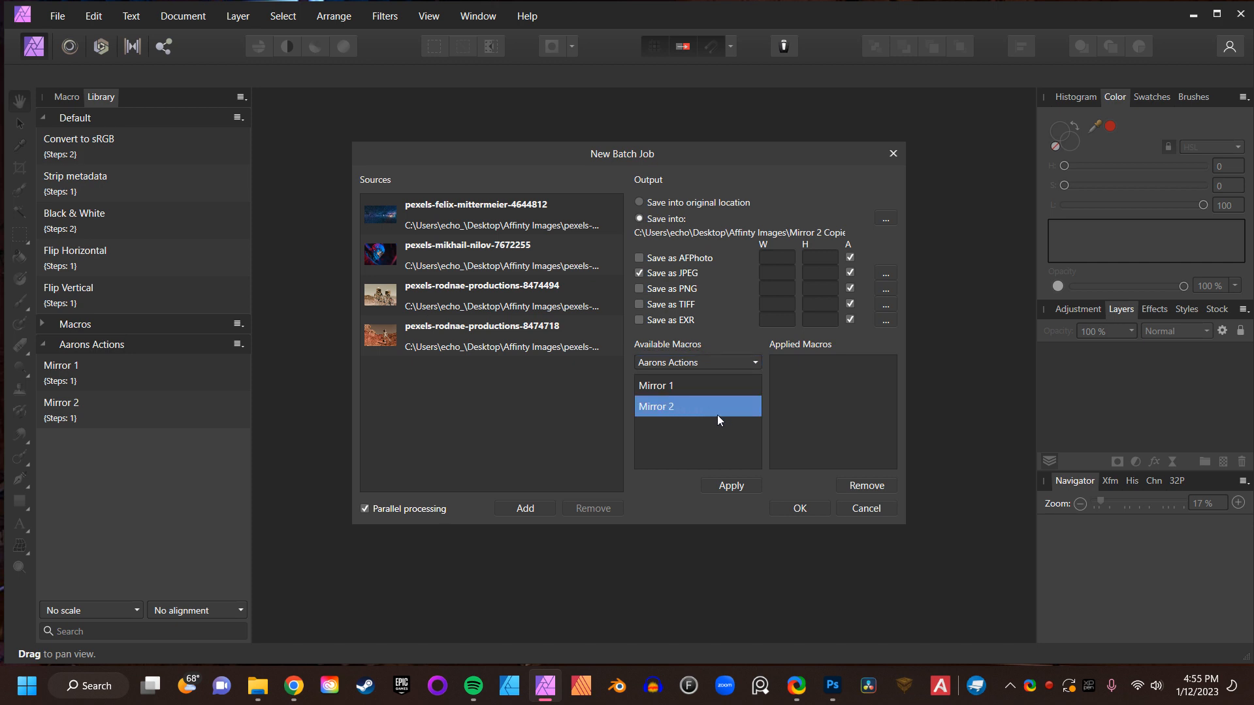
pyautogui.click(729, 487)
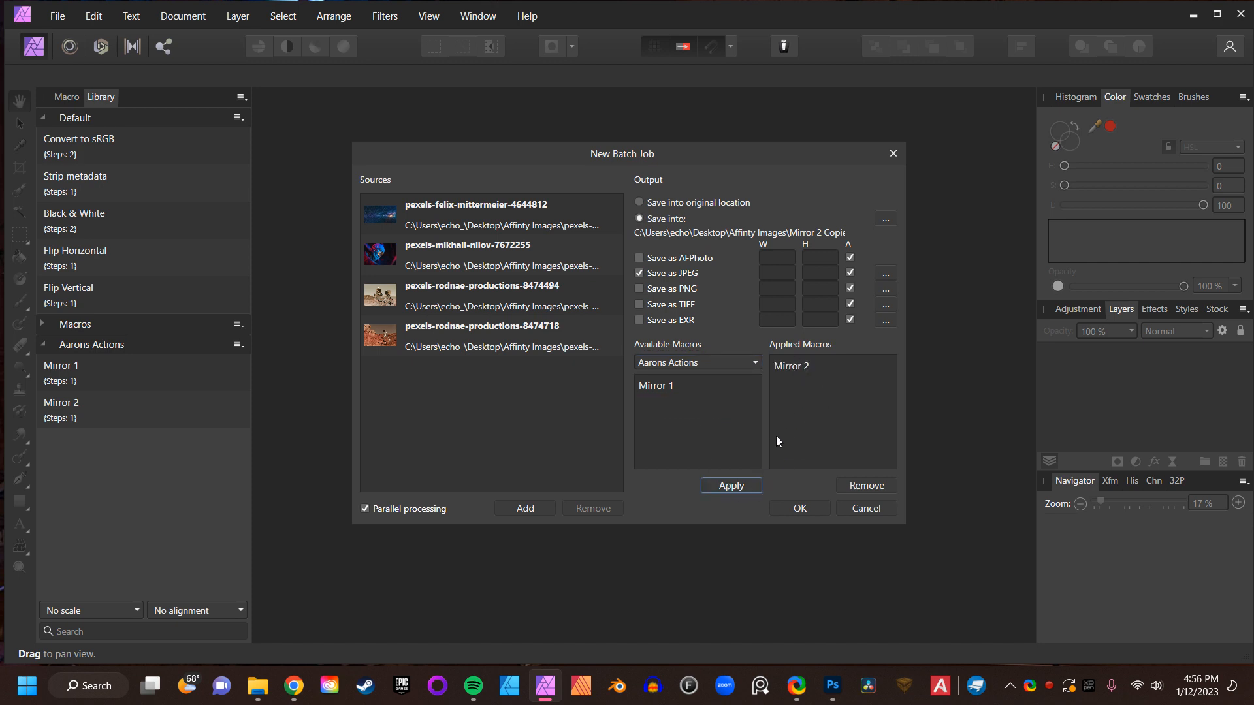
pyautogui.click(800, 509)
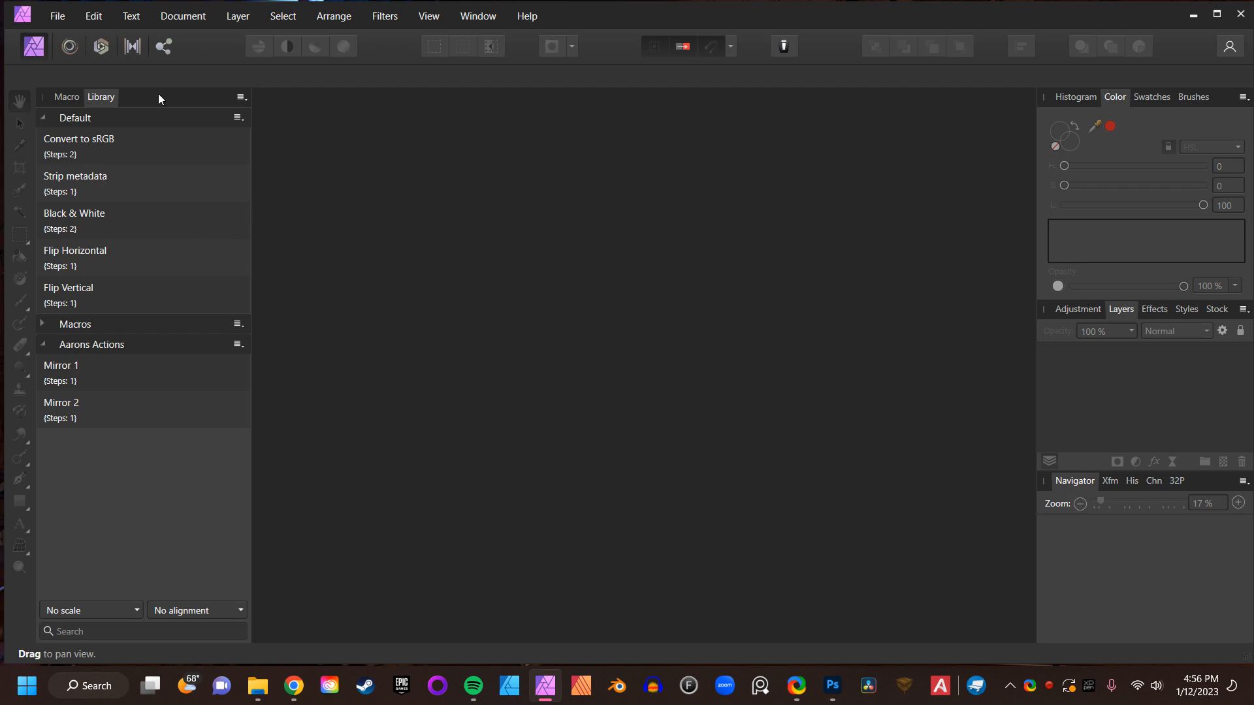
# - Browse the Mirror 2 Copies folder in the Open dialog to preview each batch-processed image
pyautogui.click(58, 16)
pyautogui.click(104, 190)
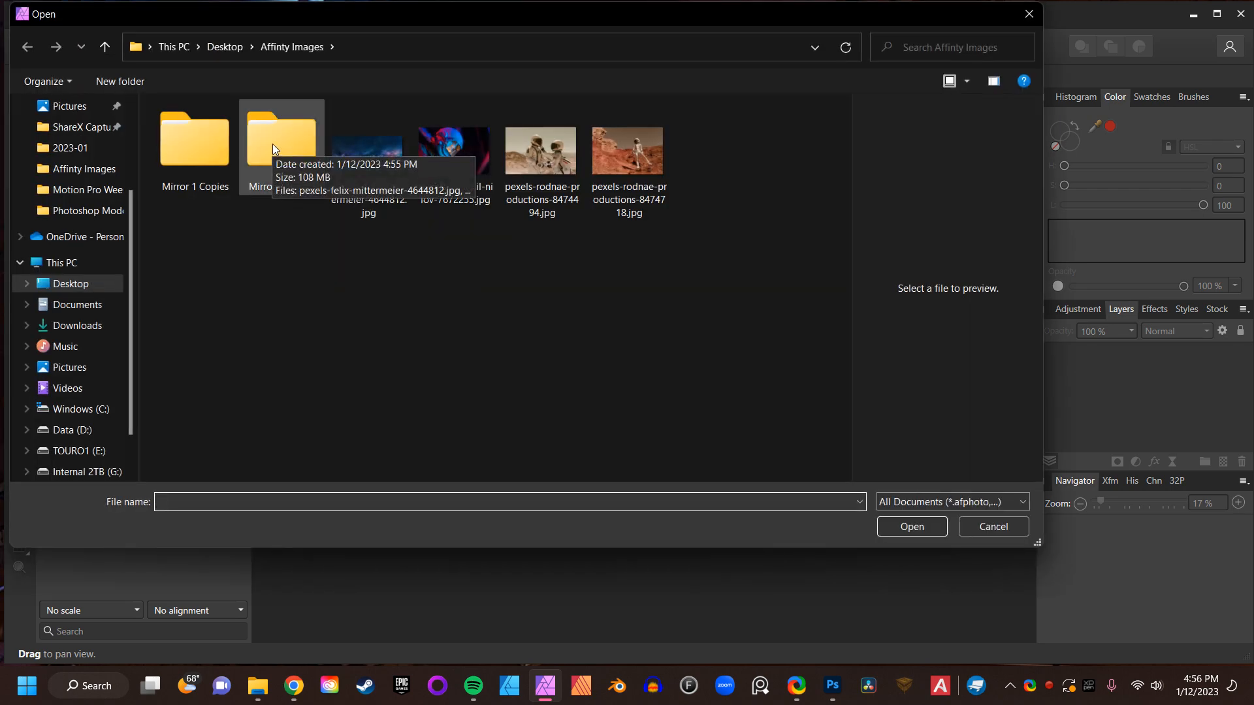
pyautogui.doubleClick(291, 139)
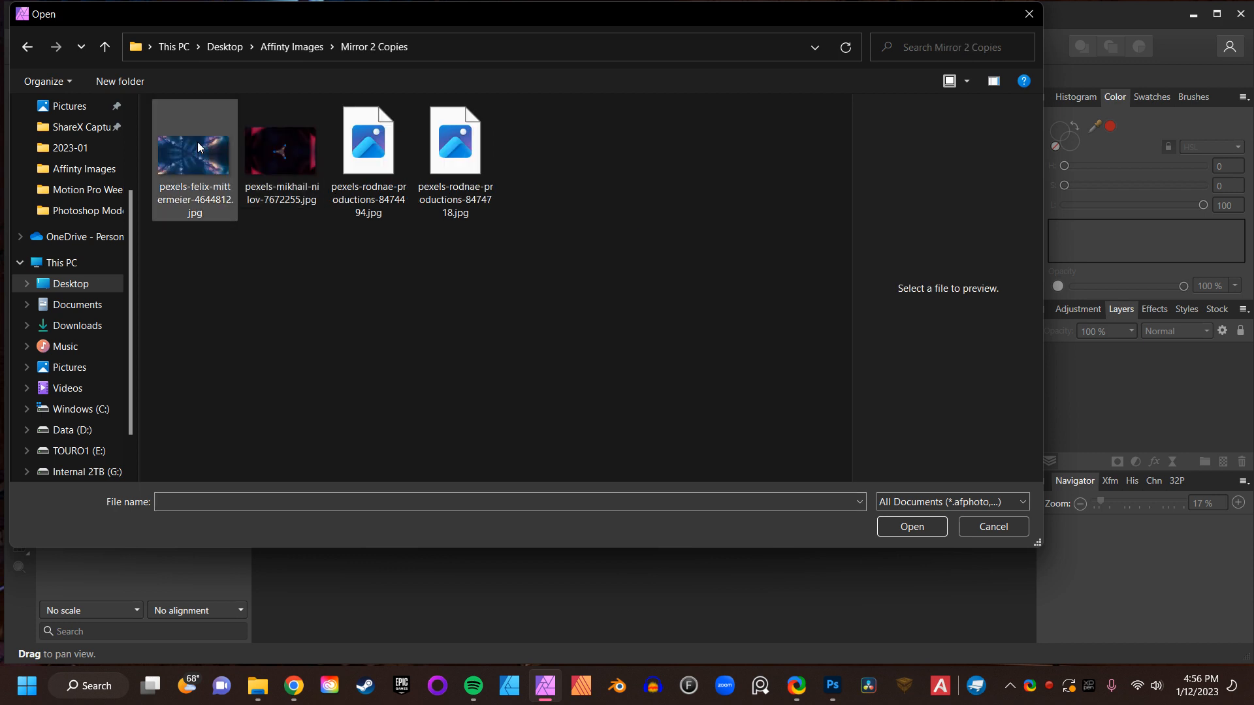
pyautogui.click(227, 154)
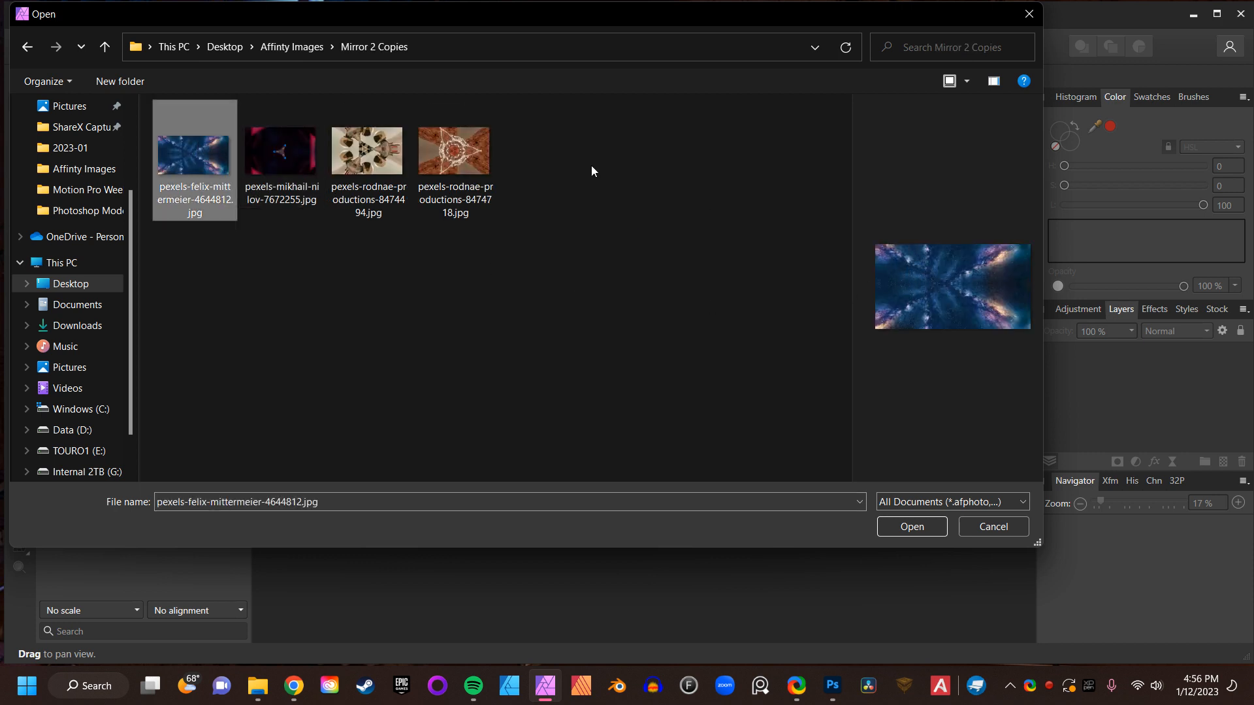
pyautogui.click(289, 142)
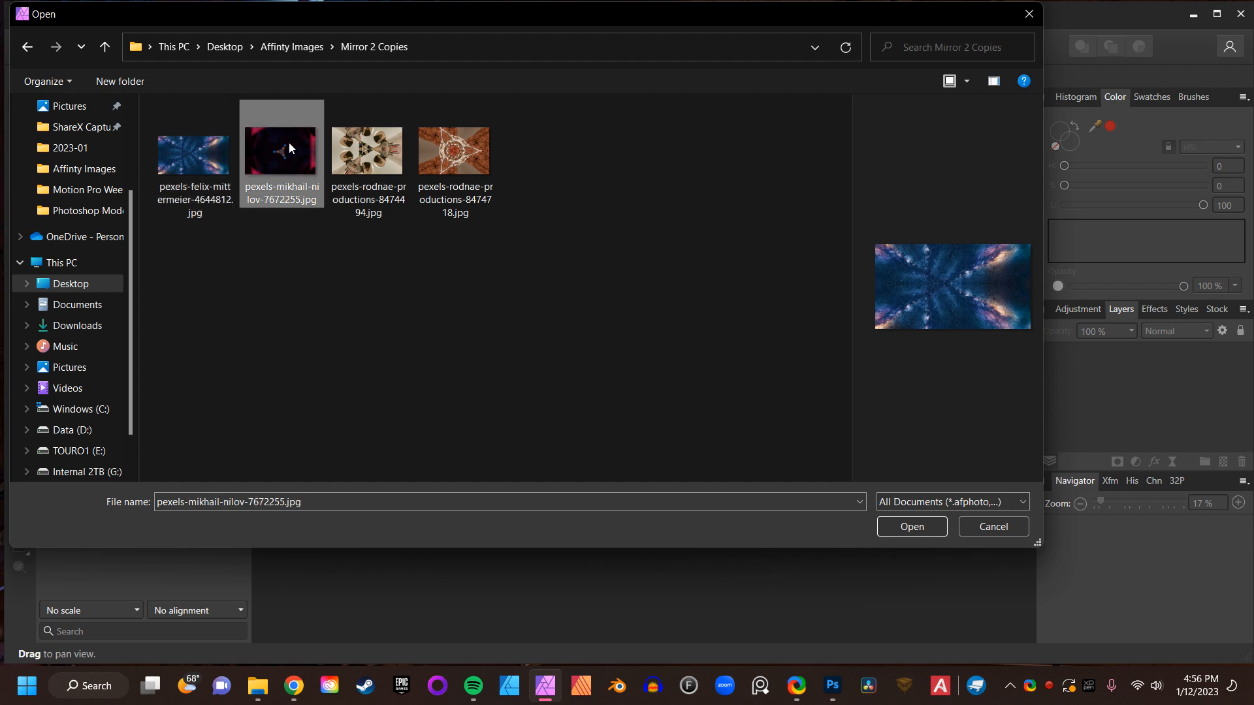
pyautogui.click(378, 165)
pyautogui.click(447, 166)
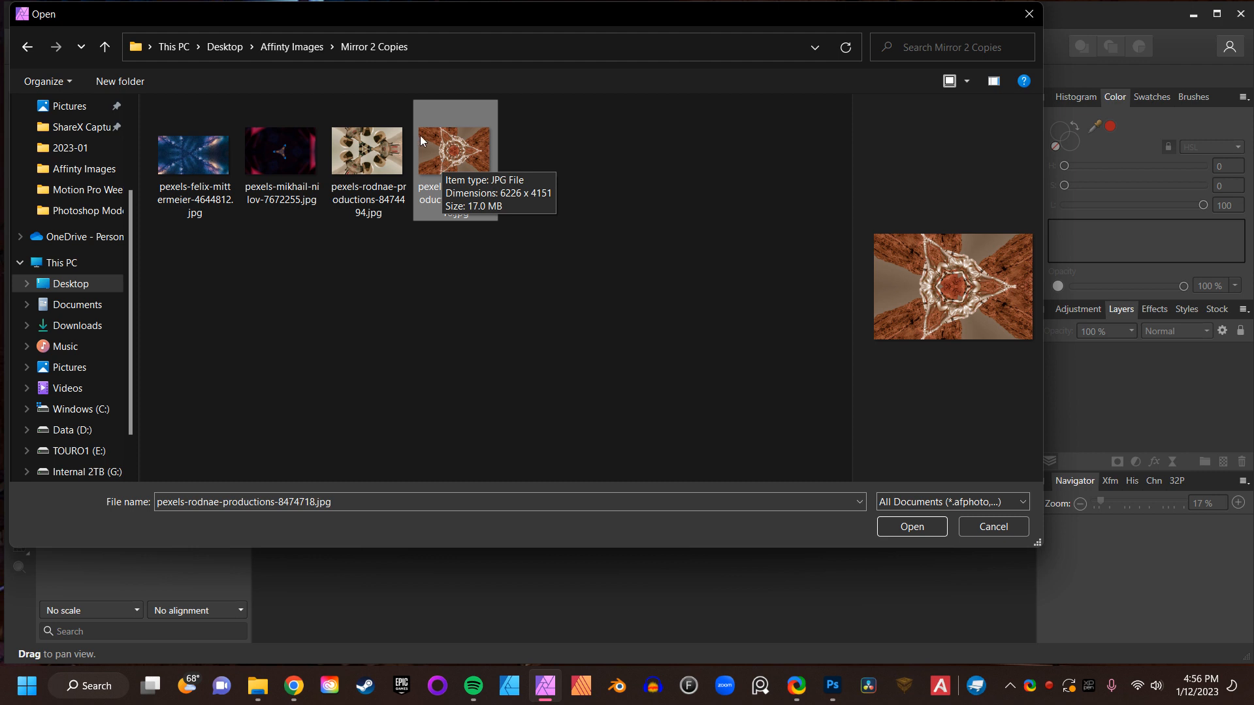
# - Compare with the images in the Mirror 1 Copies folder, then cancel the Open dialog
pyautogui.click(105, 46)
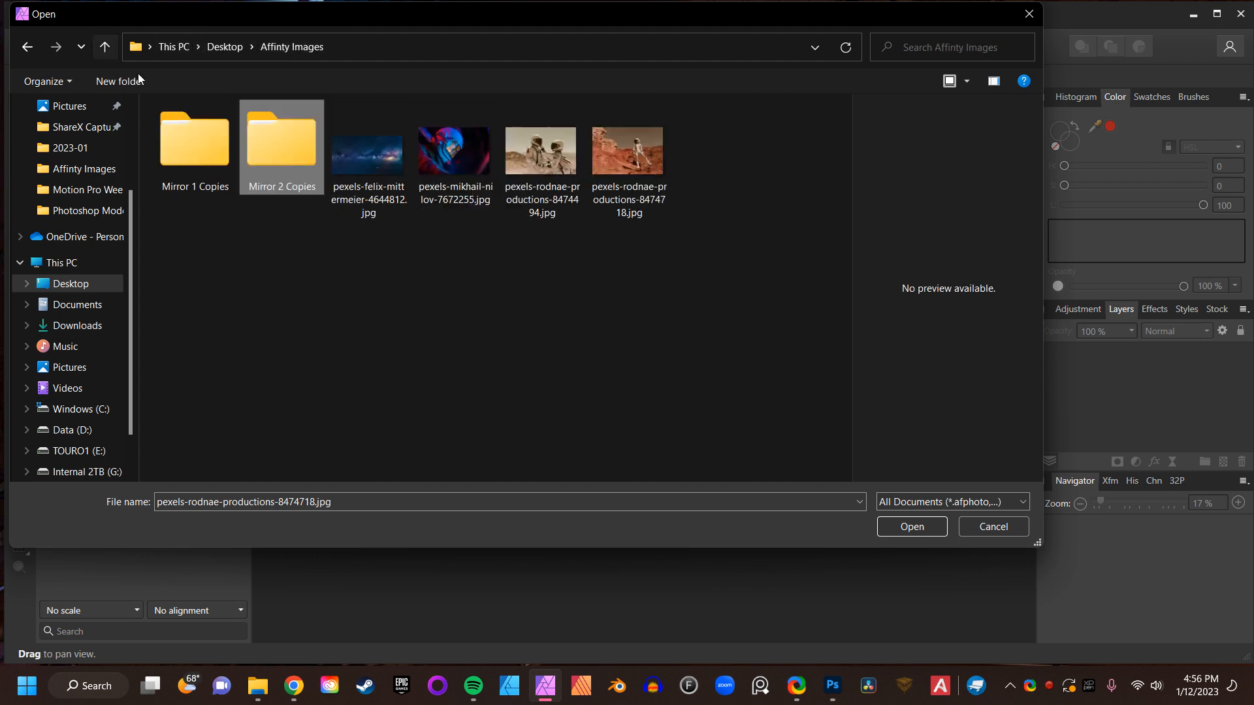
pyautogui.doubleClick(184, 147)
pyautogui.click(178, 165)
pyautogui.click(289, 178)
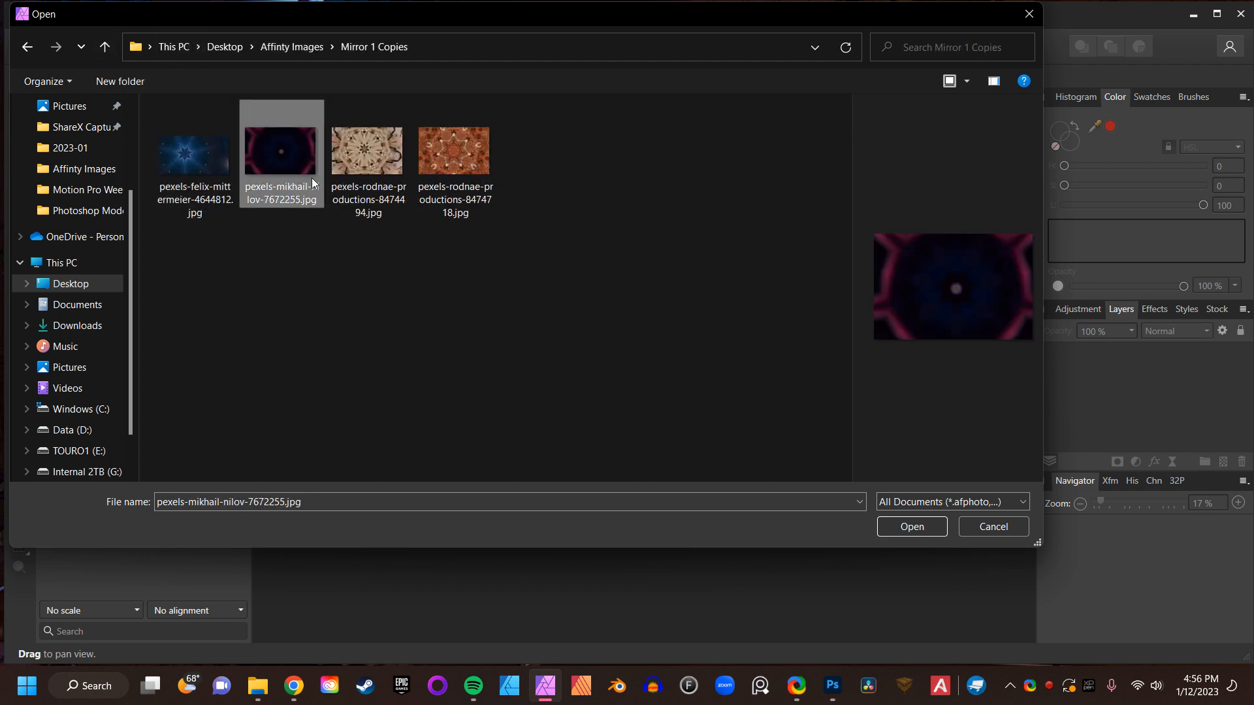
pyautogui.click(361, 180)
pyautogui.click(443, 171)
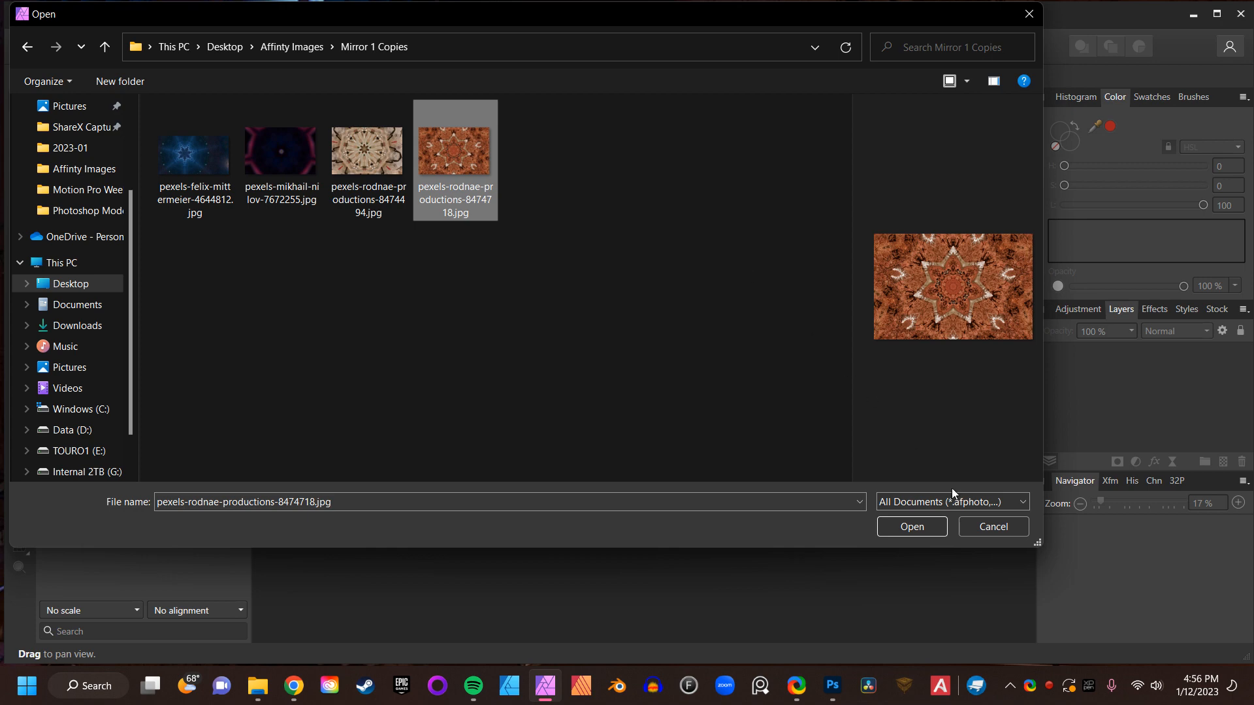
pyautogui.click(991, 528)
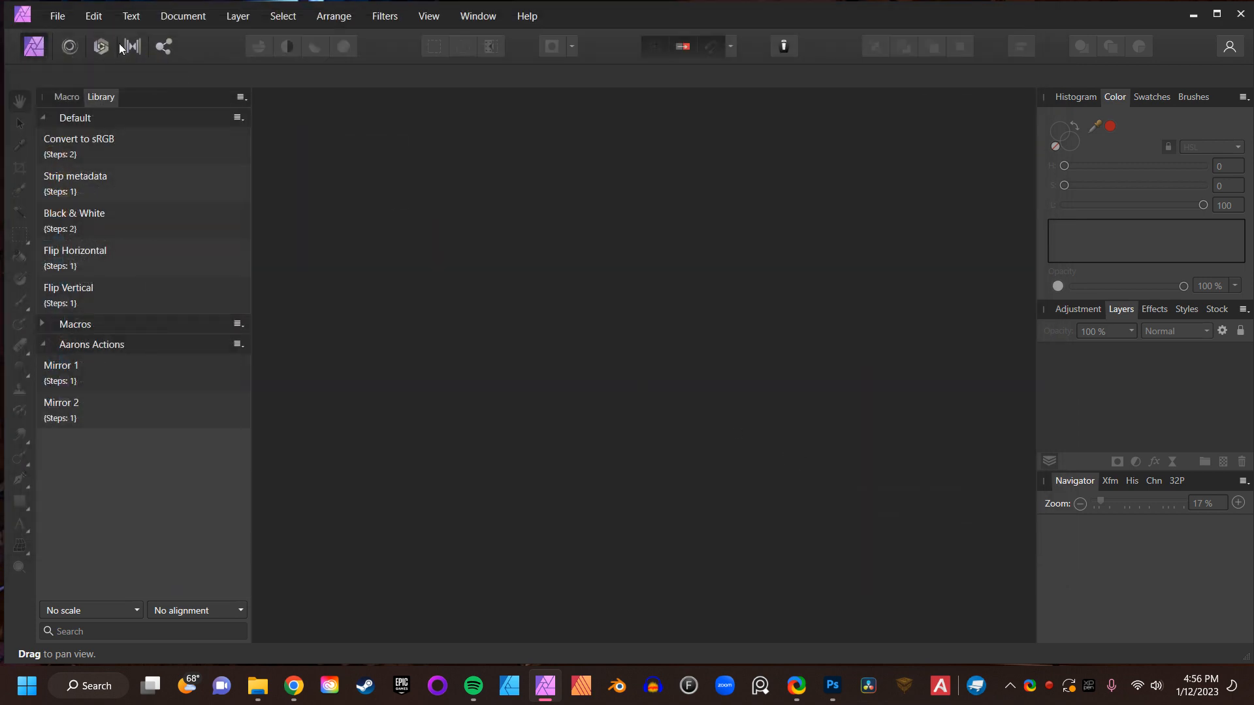
# - Start a new batch job and add the four original pexels photos from Affinity Images as sources
pyautogui.click(65, 20)
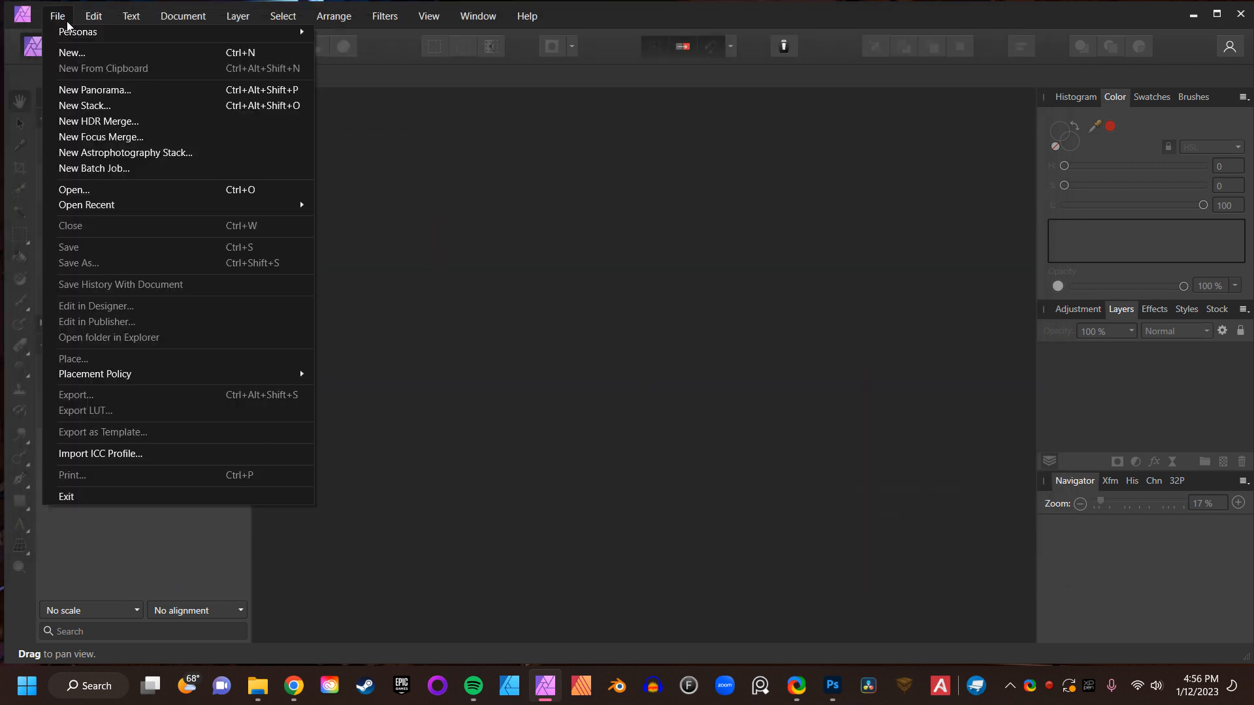
pyautogui.click(95, 168)
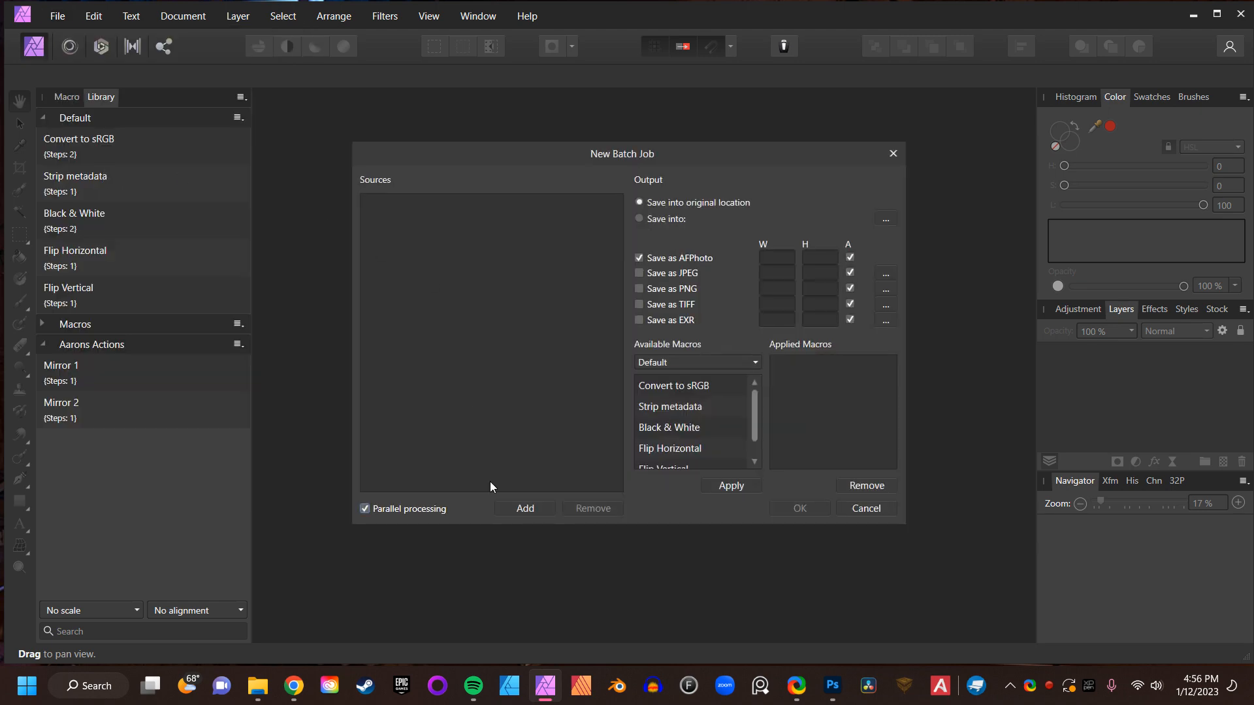
pyautogui.click(522, 510)
pyautogui.click(310, 157)
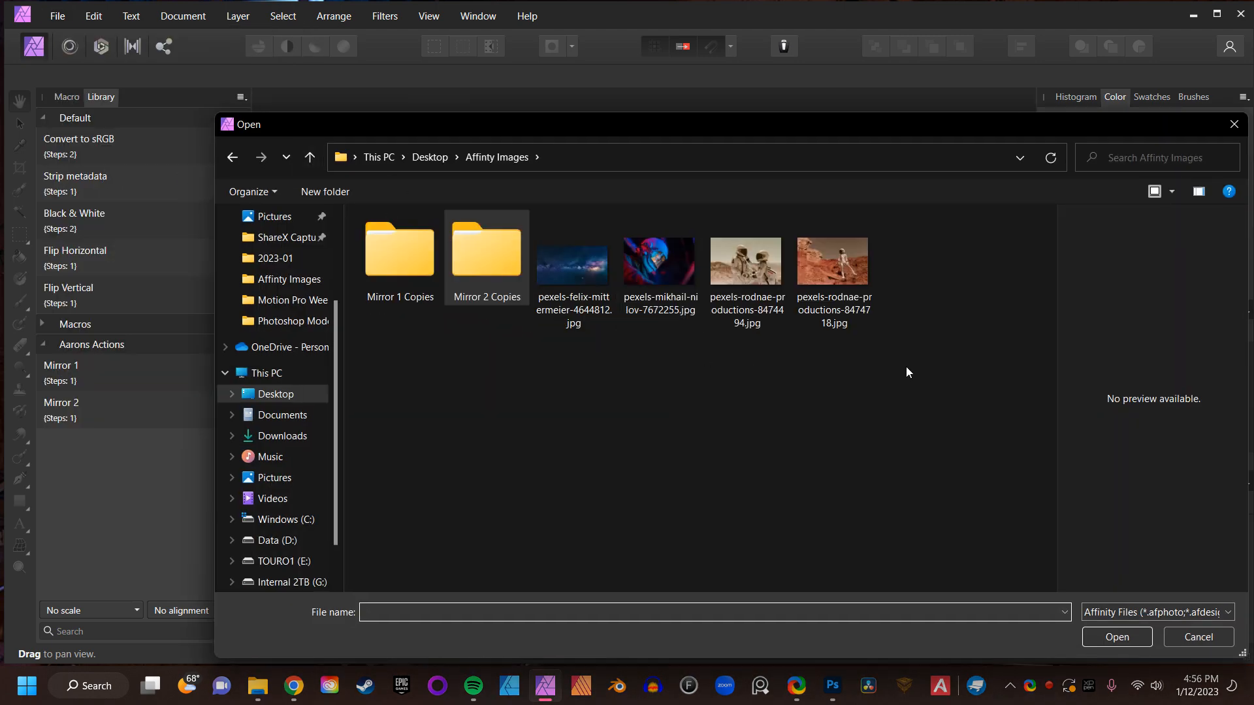
pyautogui.moveTo(914, 362); pyautogui.dragTo(568, 261)
pyautogui.click(1104, 639)
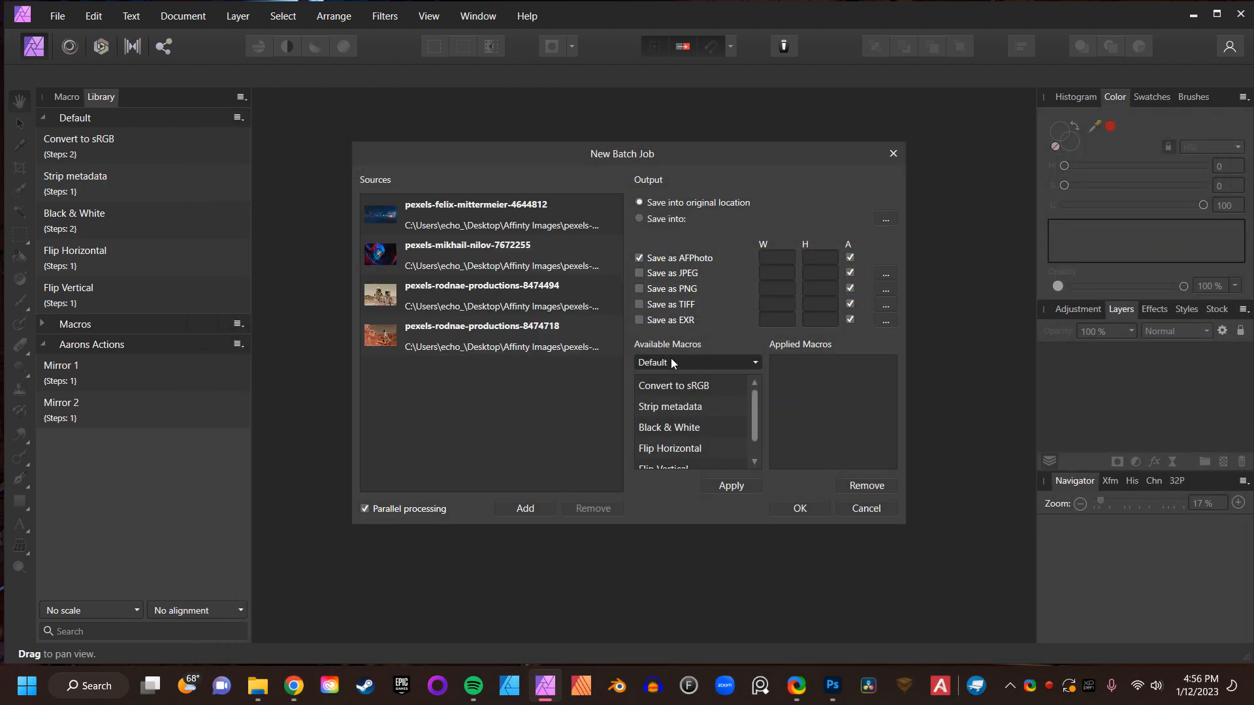
# - Apply both the Mirror 1 and Mirror 2 macros from the Aarons Actions category to the batch
pyautogui.click(697, 361)
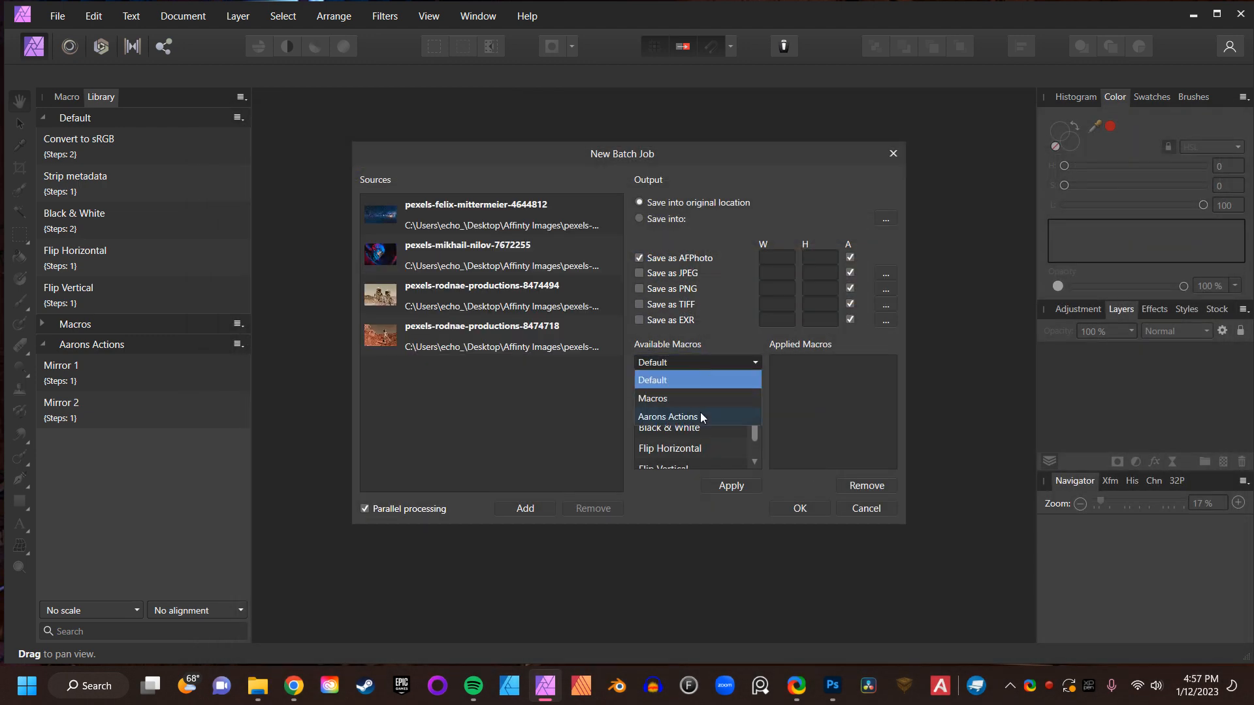
pyautogui.click(700, 414)
pyautogui.click(705, 385)
pyautogui.click(731, 485)
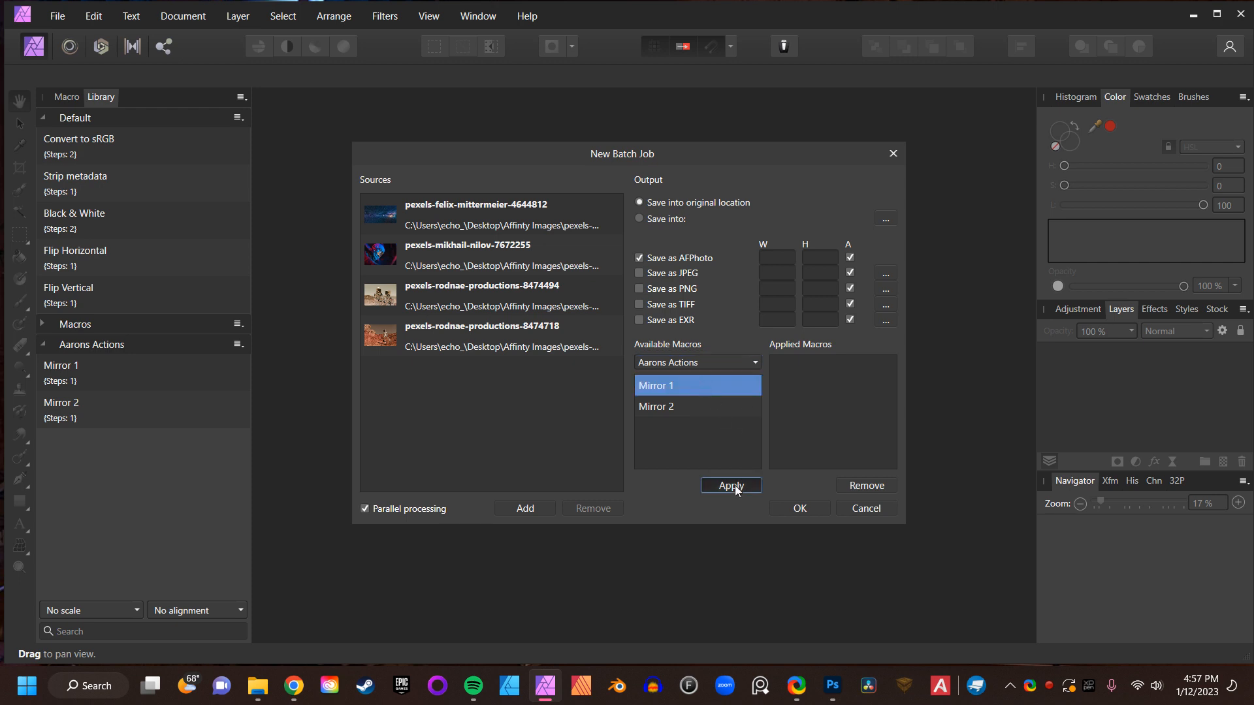
pyautogui.click(727, 482)
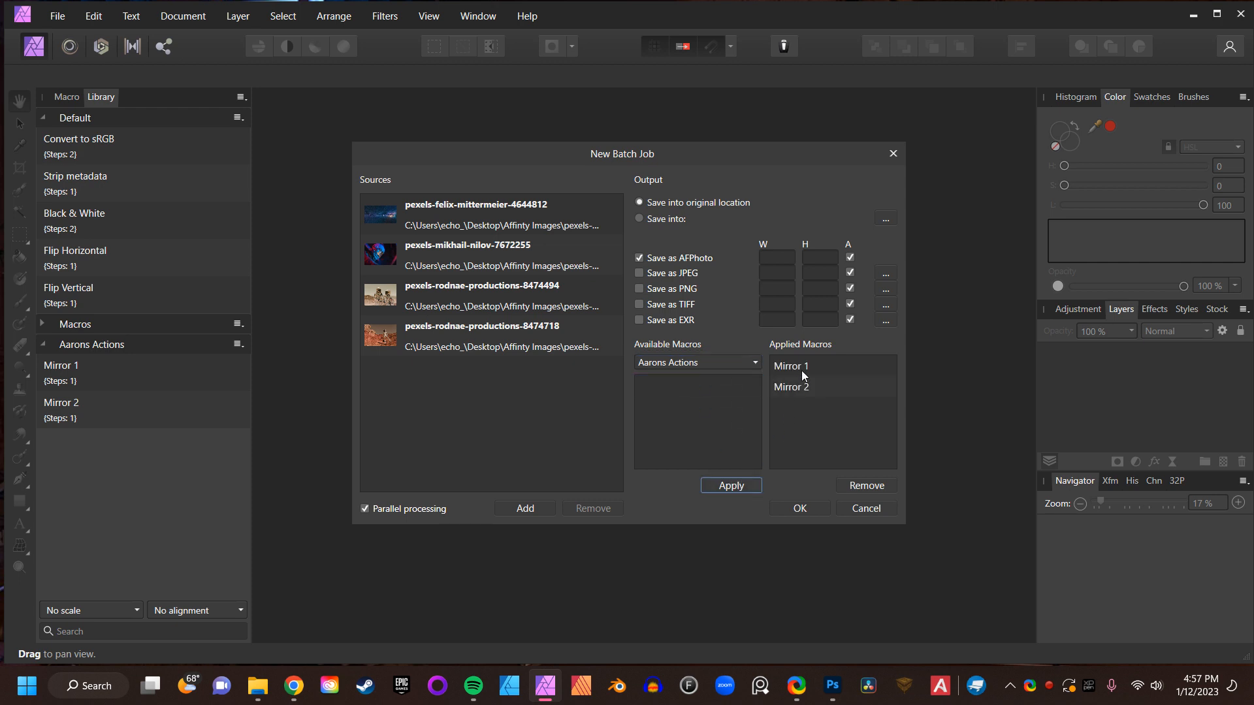
# - Output as JPEG only into a new folder named Mirror CRAZY AWESOME in Affinity Images, and run the batch job
pyautogui.click(639, 258)
pyautogui.click(638, 273)
pyautogui.click(653, 218)
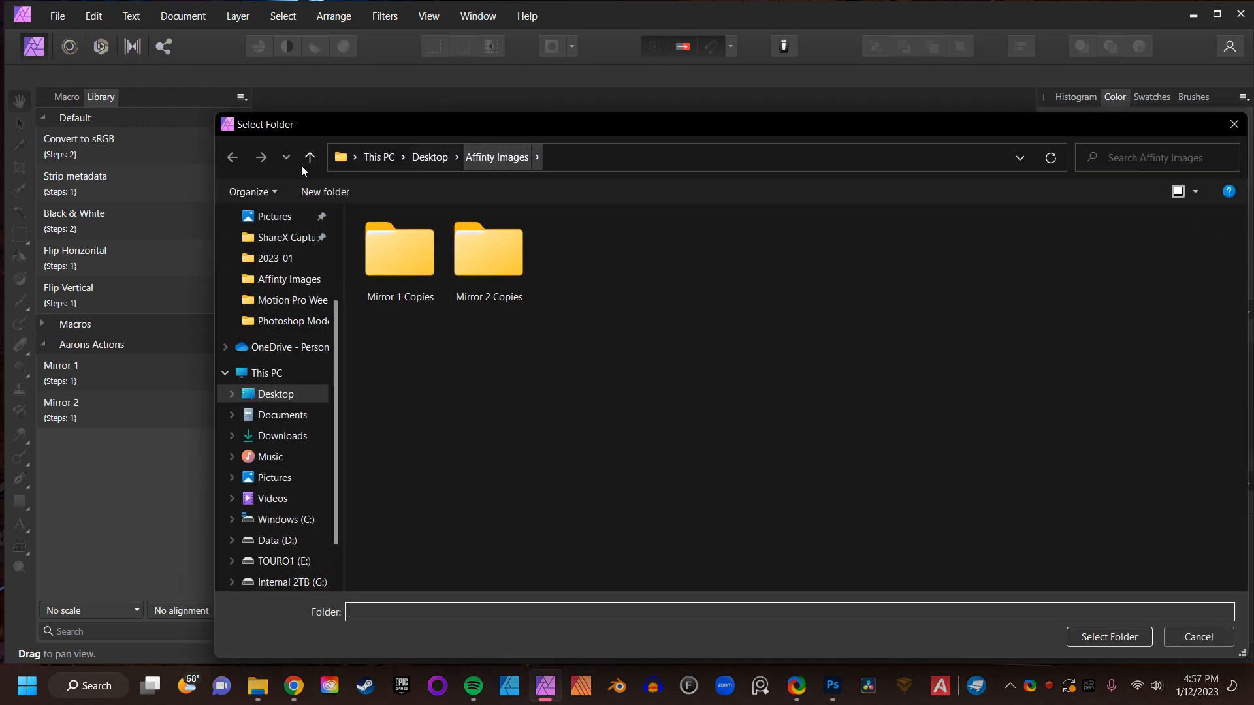
pyautogui.click(318, 190)
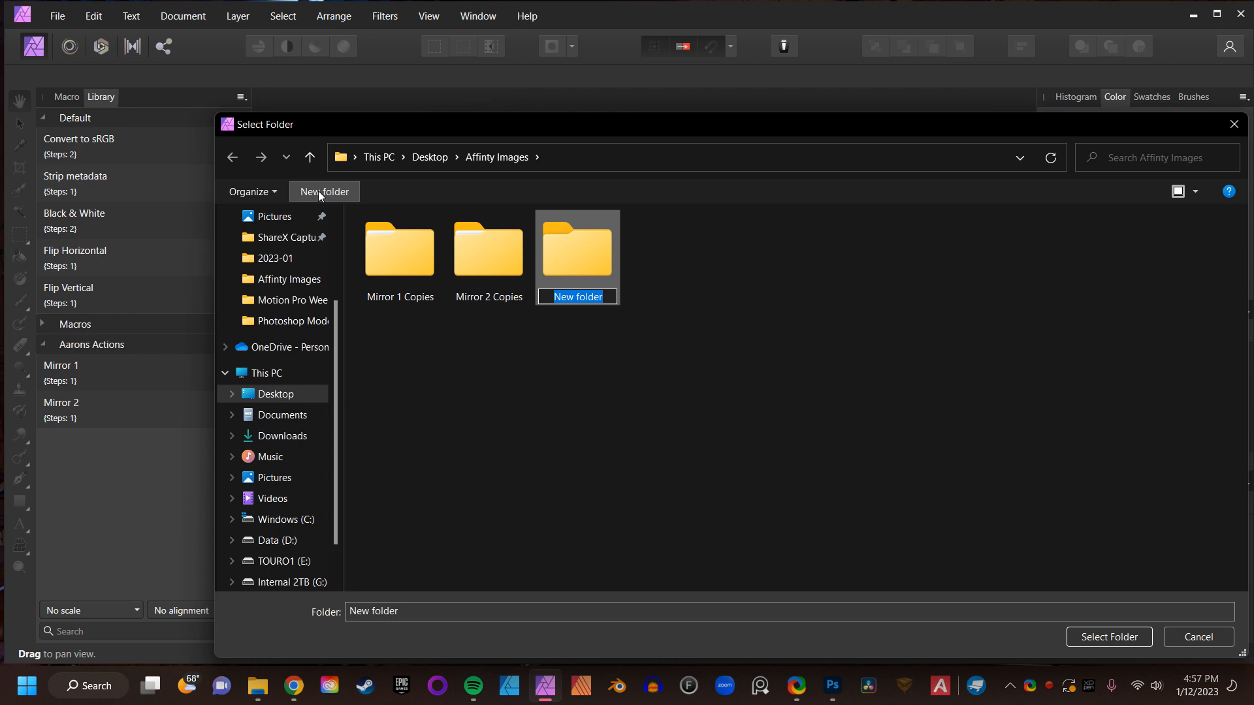
pyautogui.write('Mirror C')
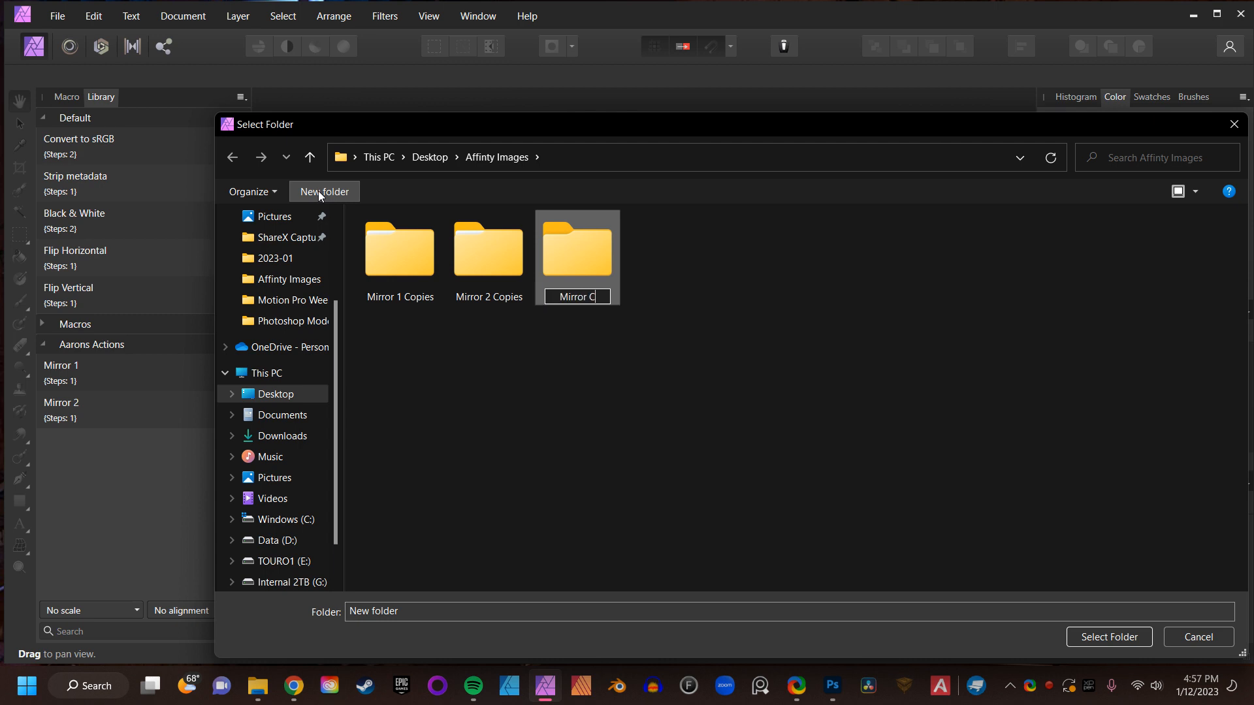
pyautogui.write('RAZY AWESO')
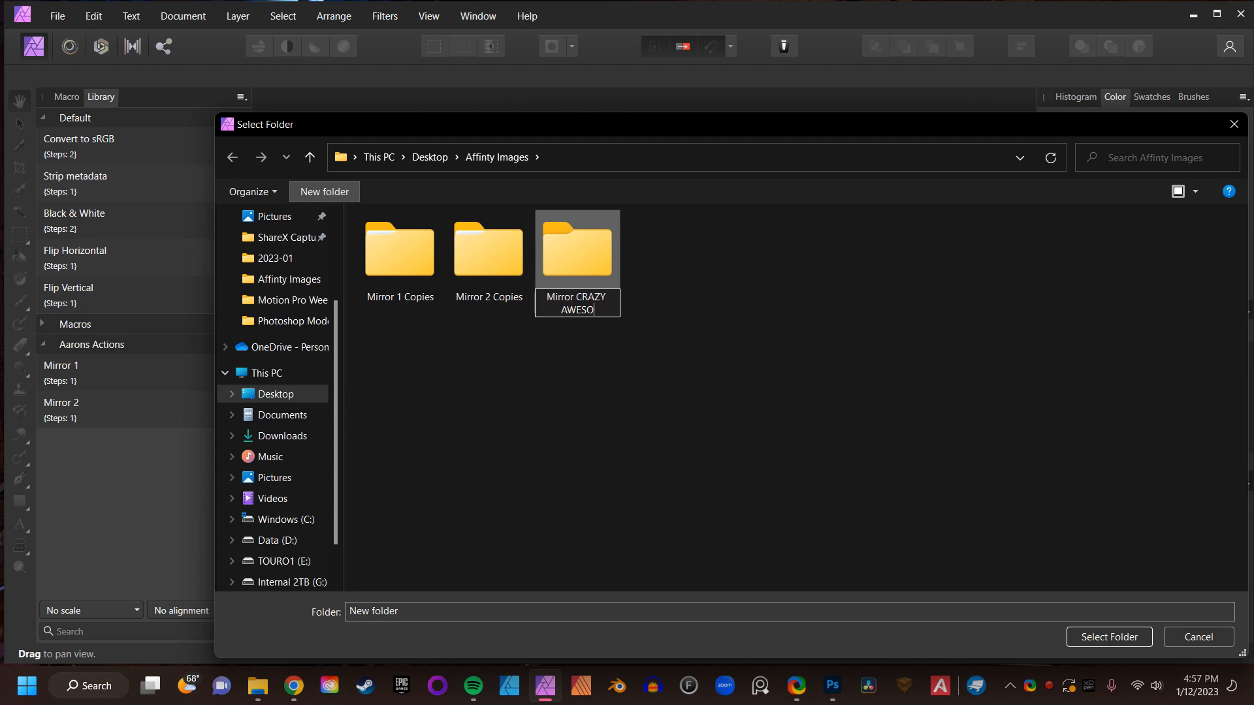
pyautogui.write('ME')
pyautogui.press('Return')
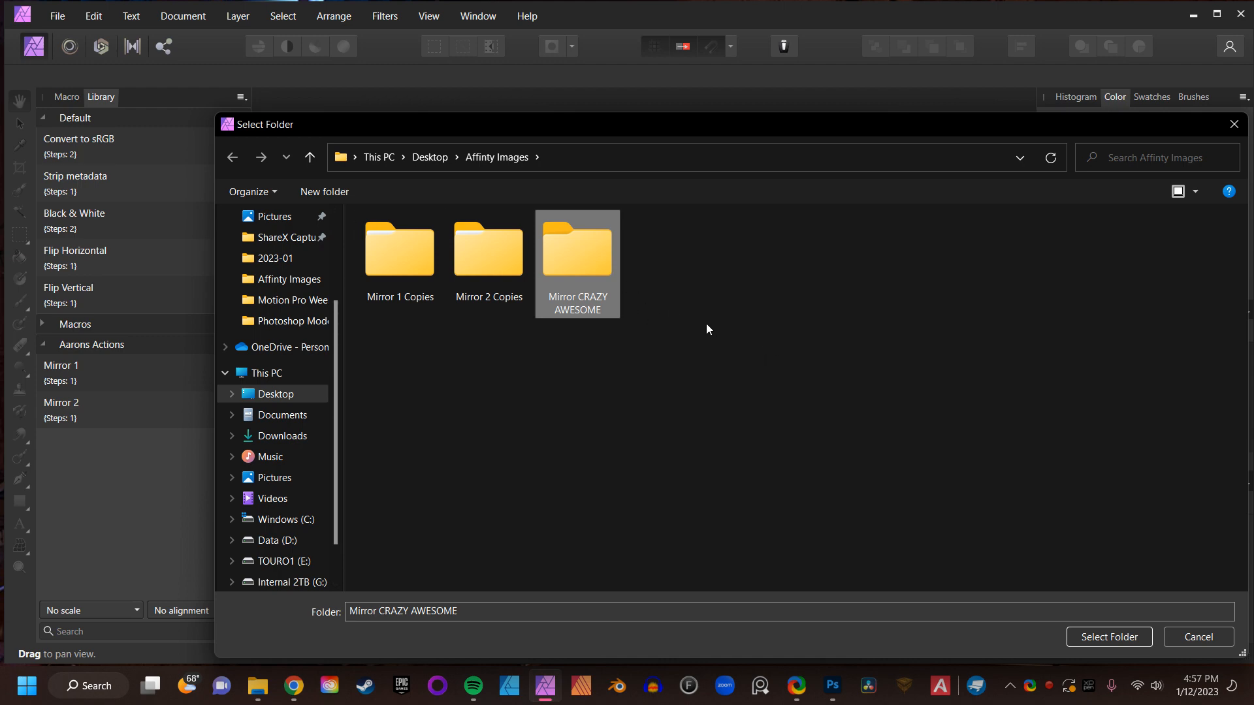
pyautogui.doubleClick(563, 243)
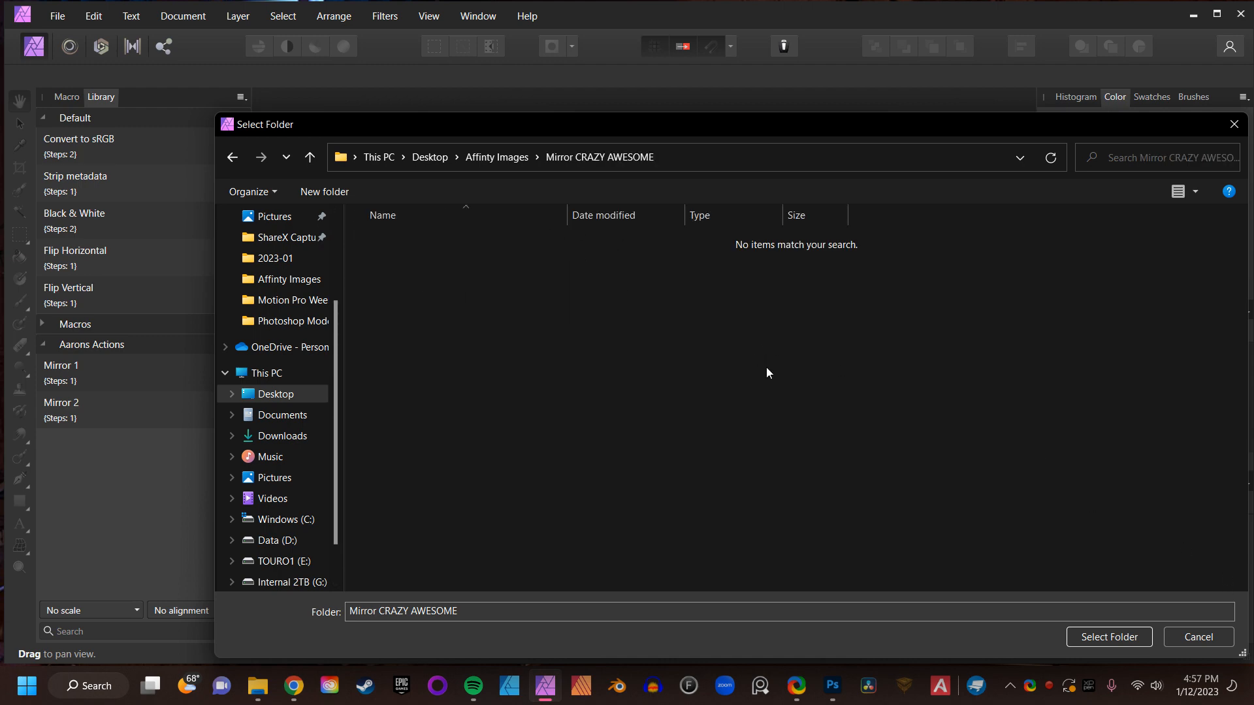
pyautogui.click(1141, 636)
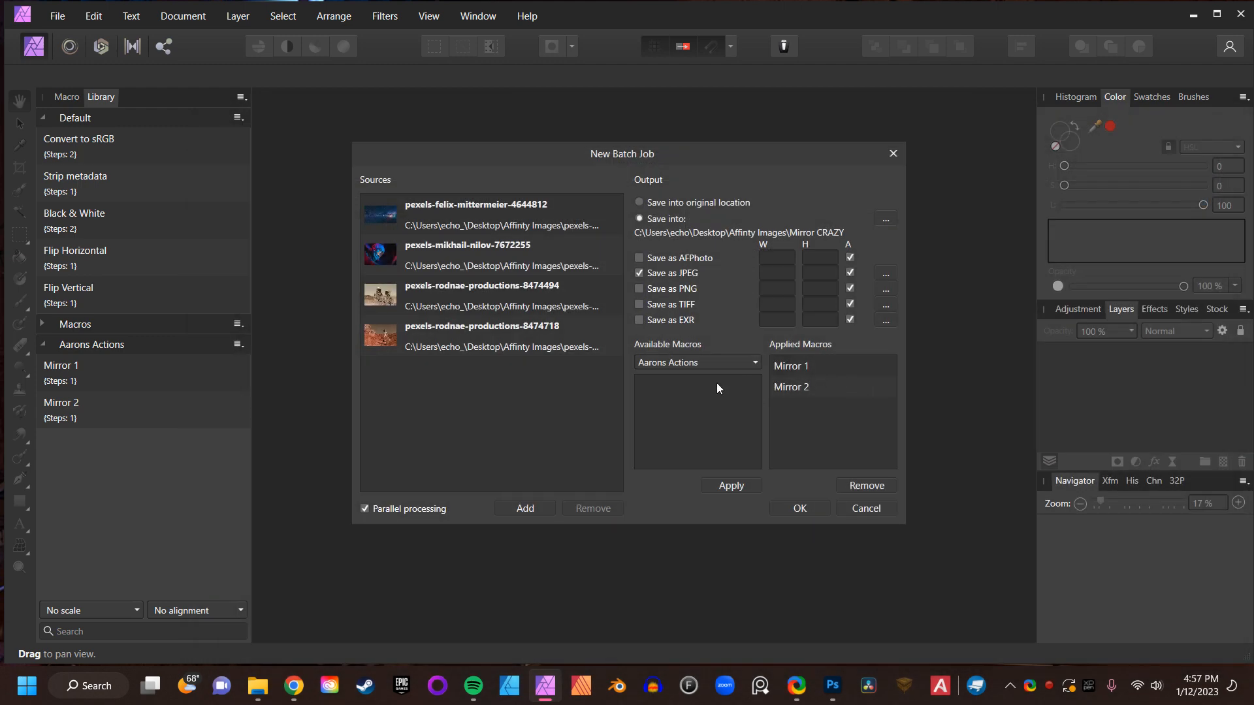
pyautogui.click(805, 508)
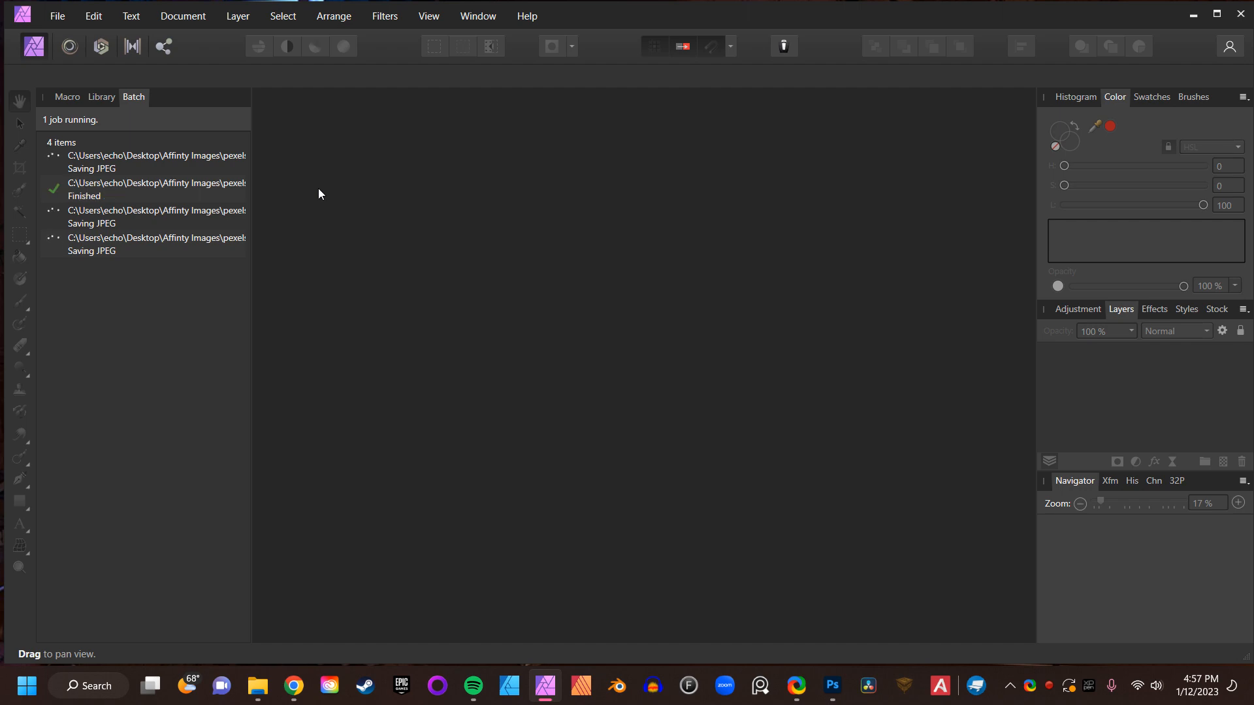
# - Browse the Mirror CRAZY AWESOME folder in the Open dialog to preview the results, then cancel
pyautogui.click(61, 18)
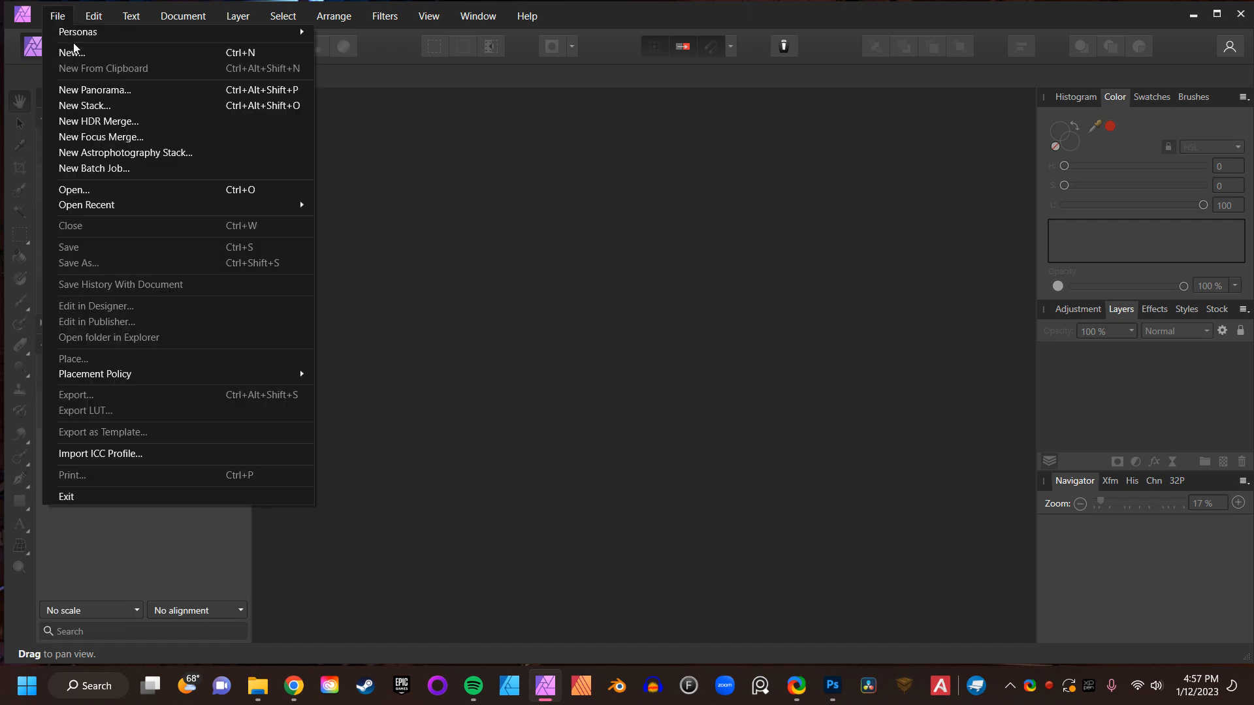
pyautogui.click(125, 190)
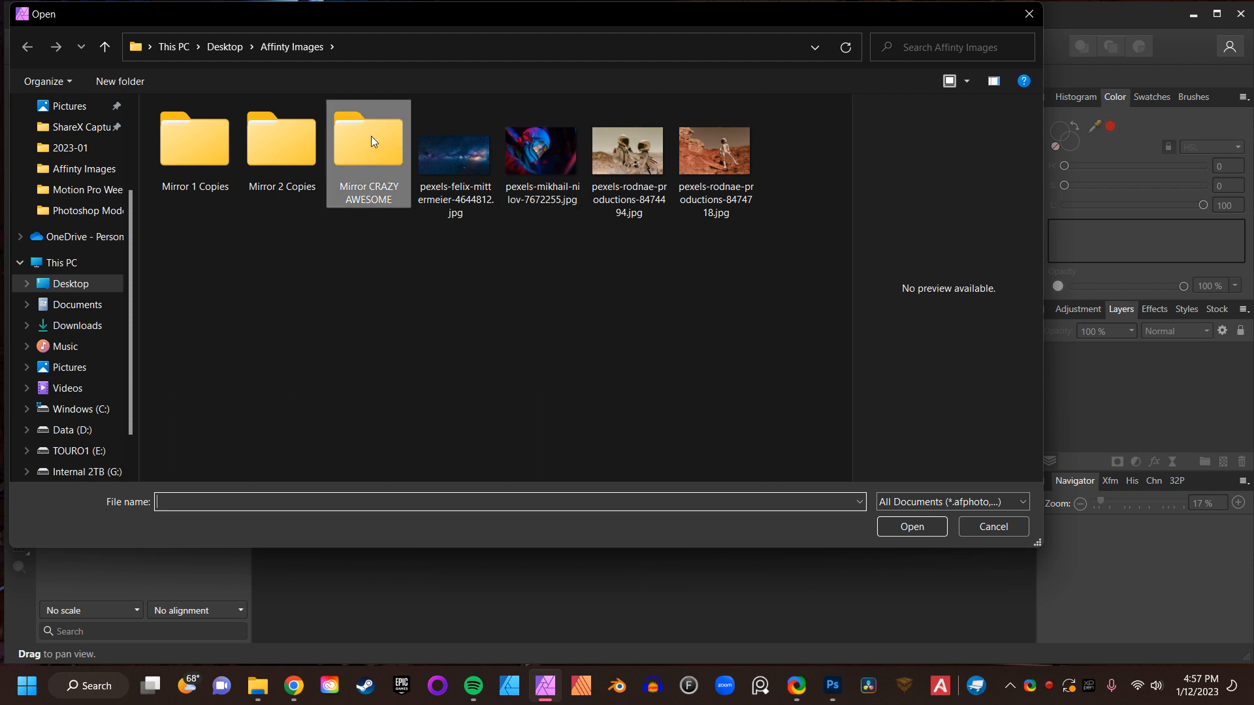
pyautogui.doubleClick(371, 135)
pyautogui.click(189, 158)
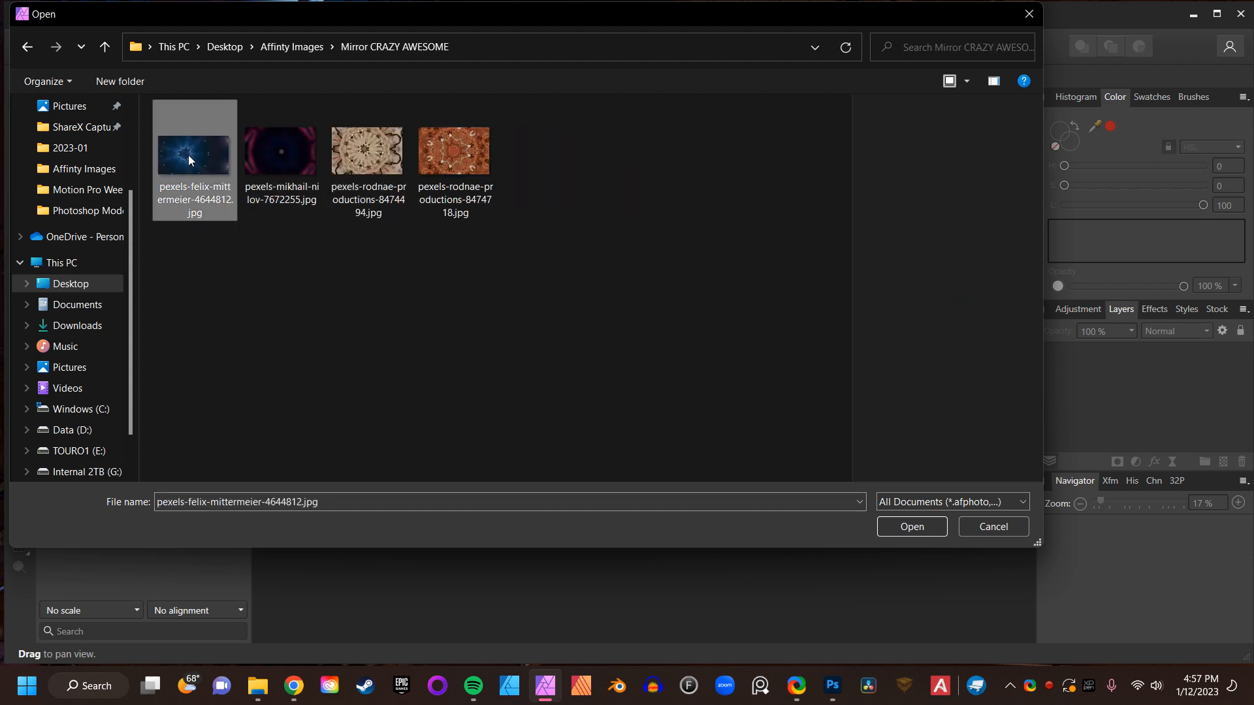
pyautogui.click(274, 157)
pyautogui.click(371, 157)
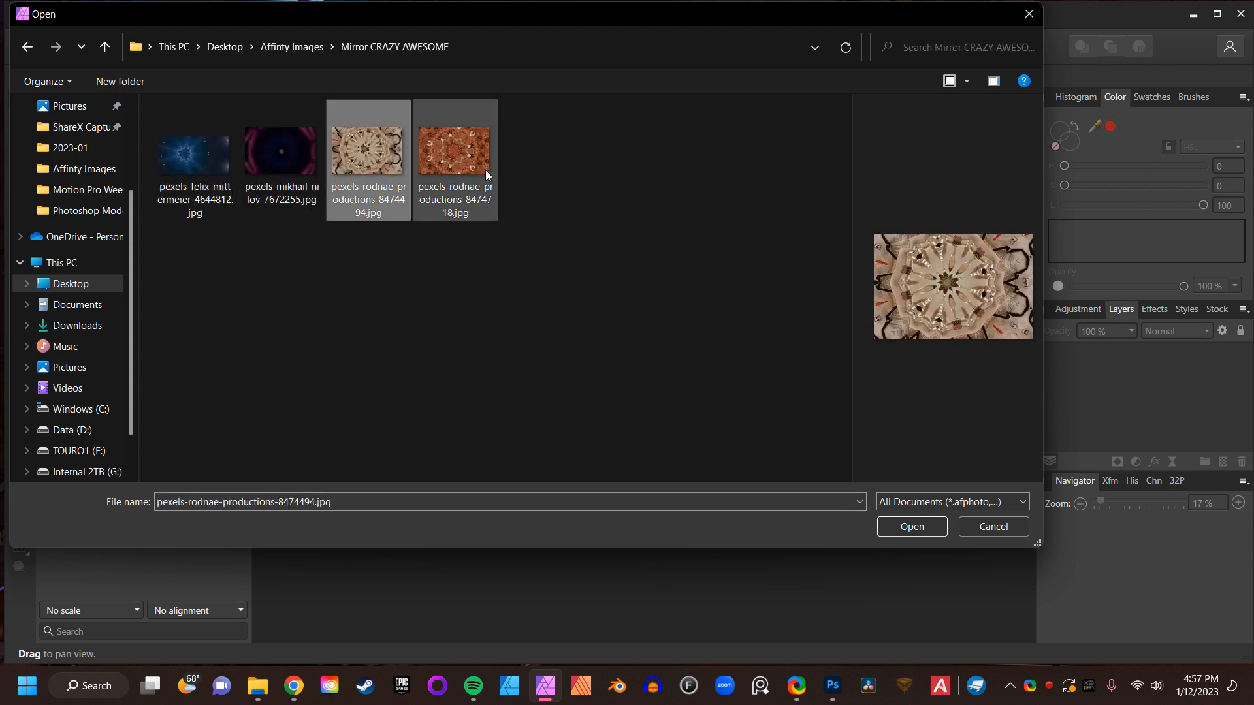
pyautogui.click(483, 172)
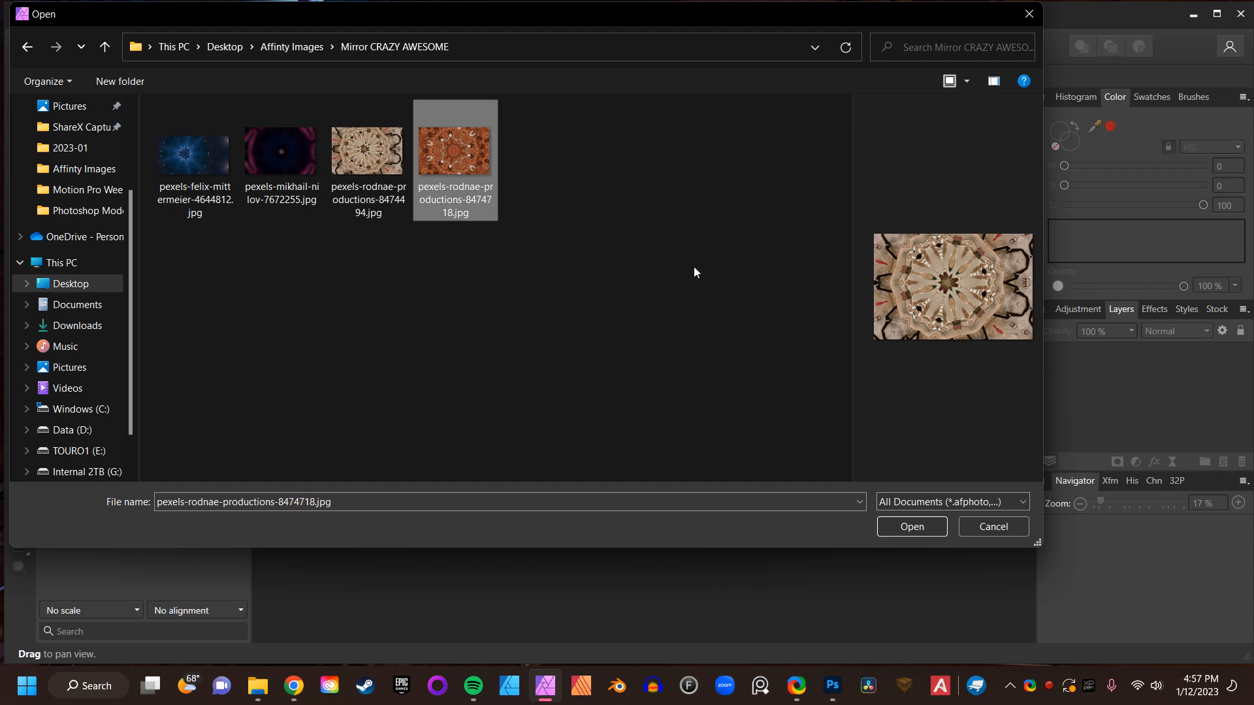
pyautogui.click(1006, 526)
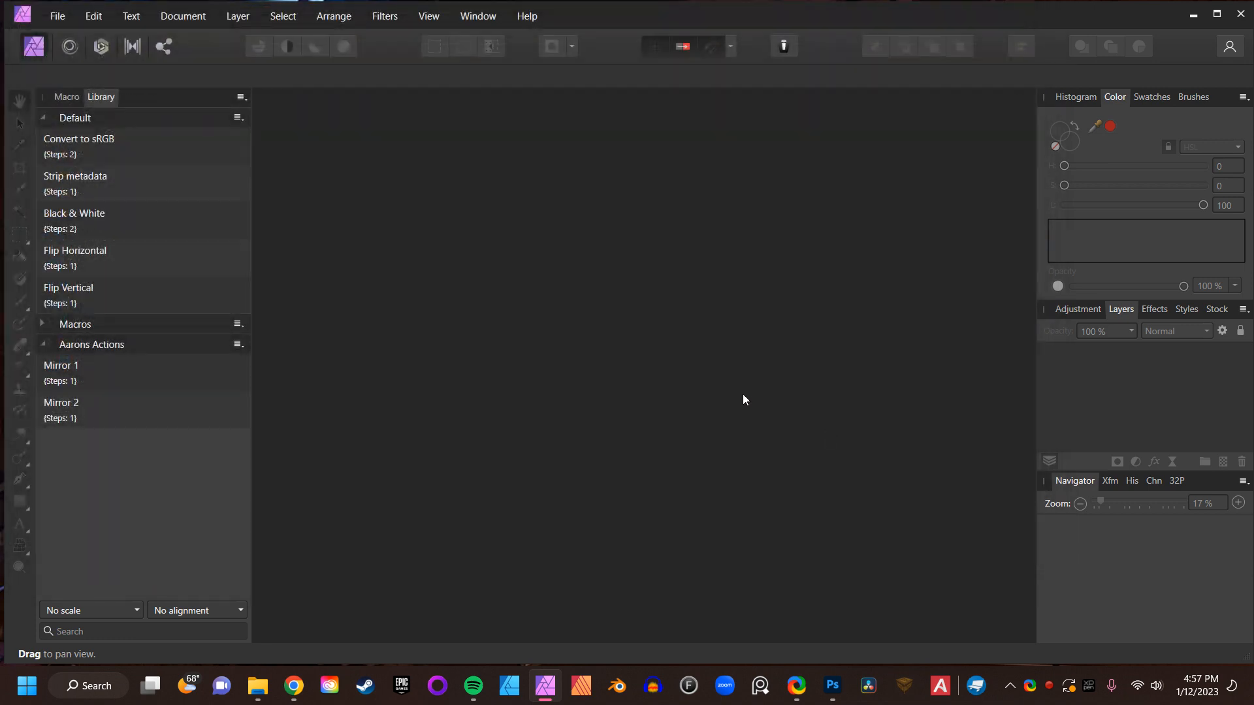